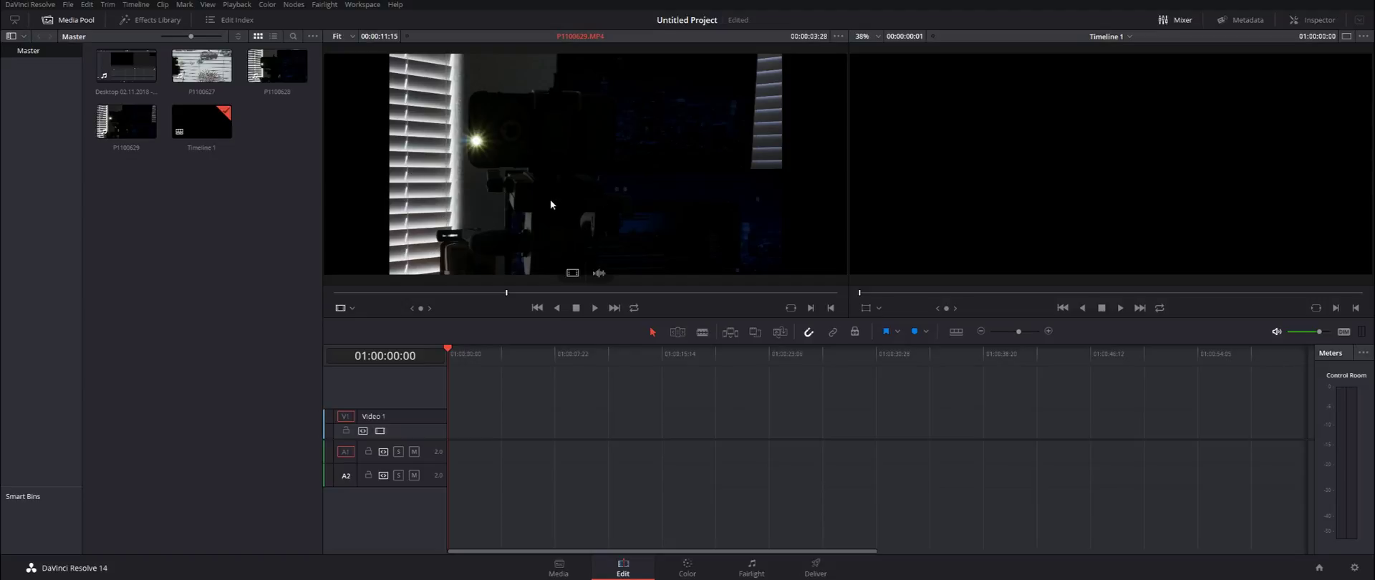
# Step: Place clip P1100629 on Video 1 and play it back
pyautogui.moveTo(572, 273); pyautogui.dragTo(473, 416)
pyautogui.press('space')
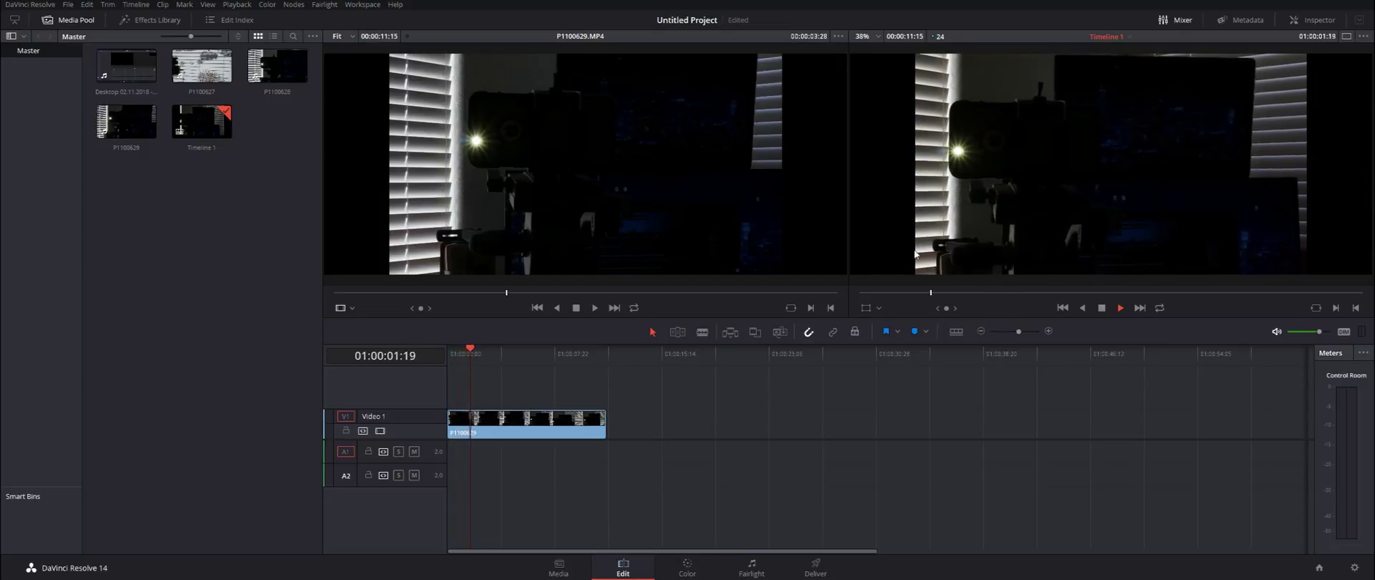
pyautogui.press('space')
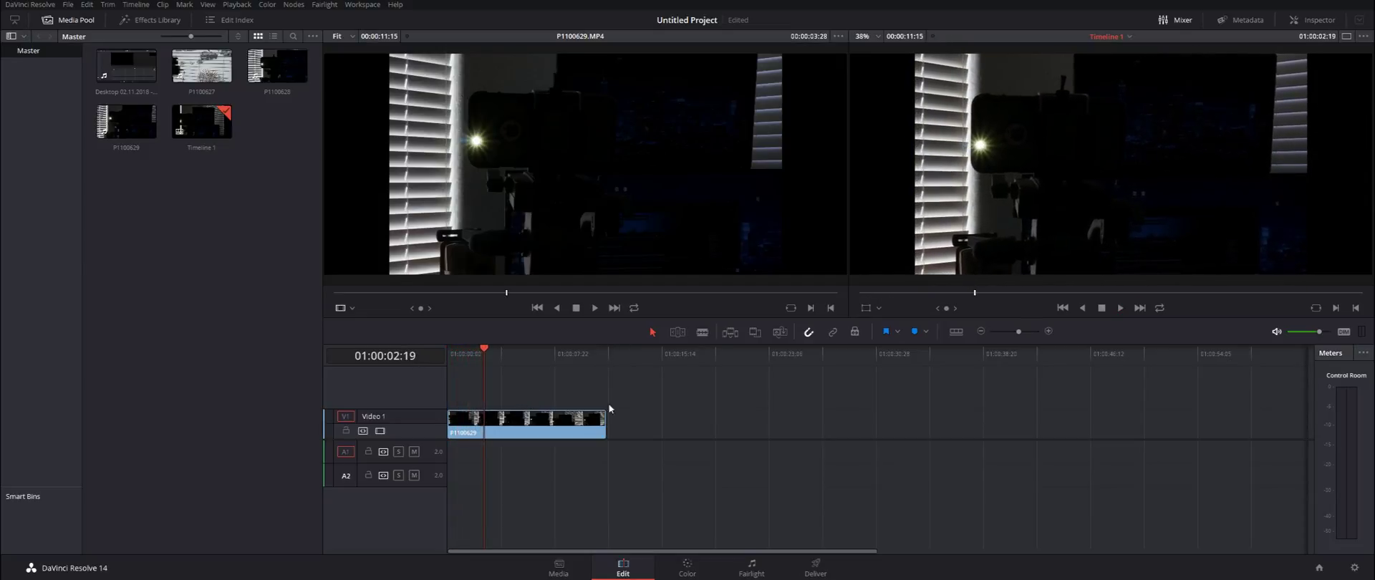
pyautogui.click(684, 570)
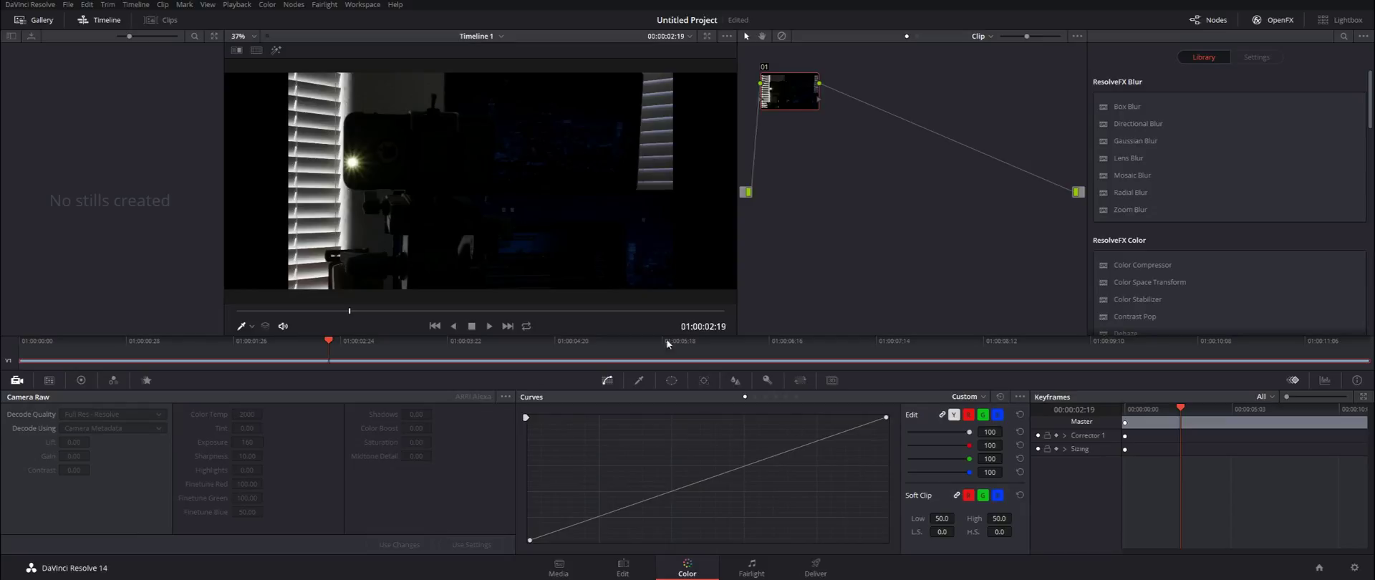
pyautogui.click(623, 569)
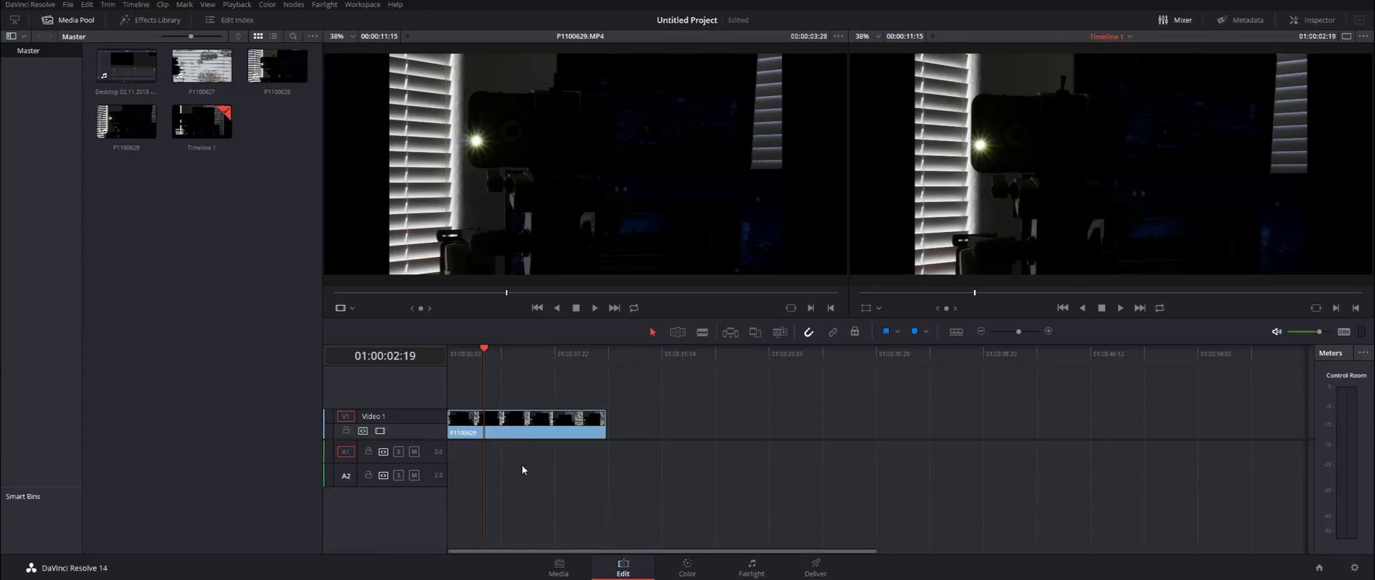
# Step: Duplicate the clip onto a new Video 2 track, aligned with the original, with snapping off
pyautogui.moveTo(524, 442); pyautogui.dragTo(548, 388)
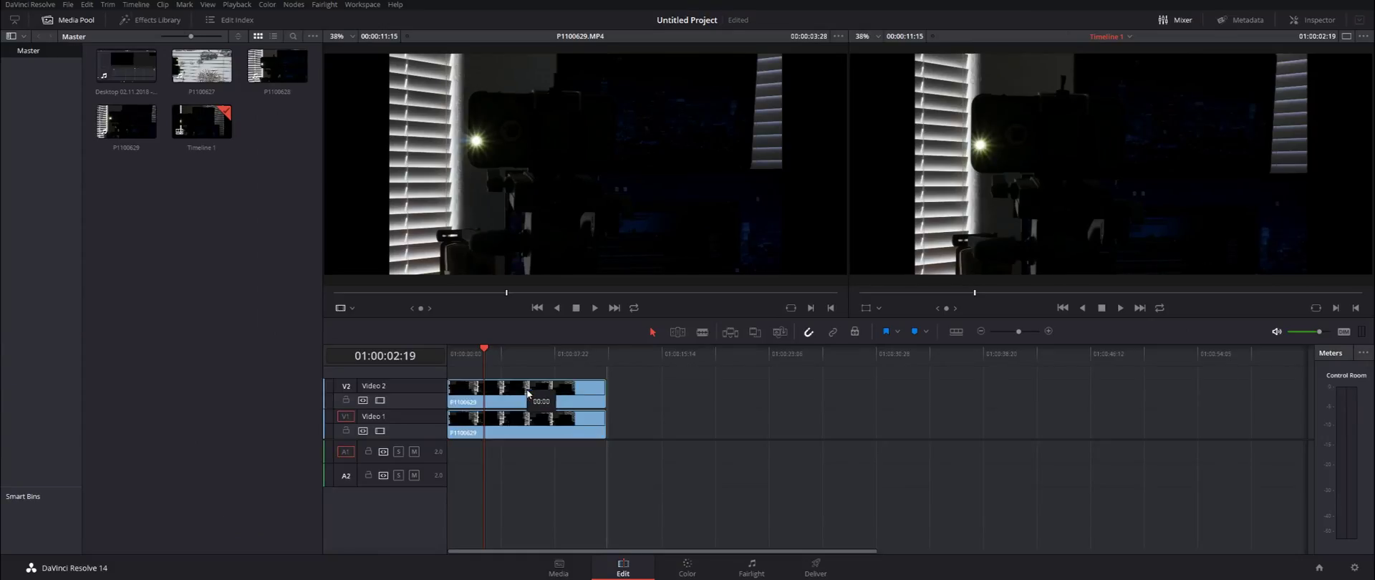
pyautogui.click(809, 333)
pyautogui.moveTo(550, 405)
pyautogui.mouseDown()
pyautogui.moveTo(578, 400)
pyautogui.moveTo(541, 398)
pyautogui.mouseUp()
pyautogui.click(808, 333)
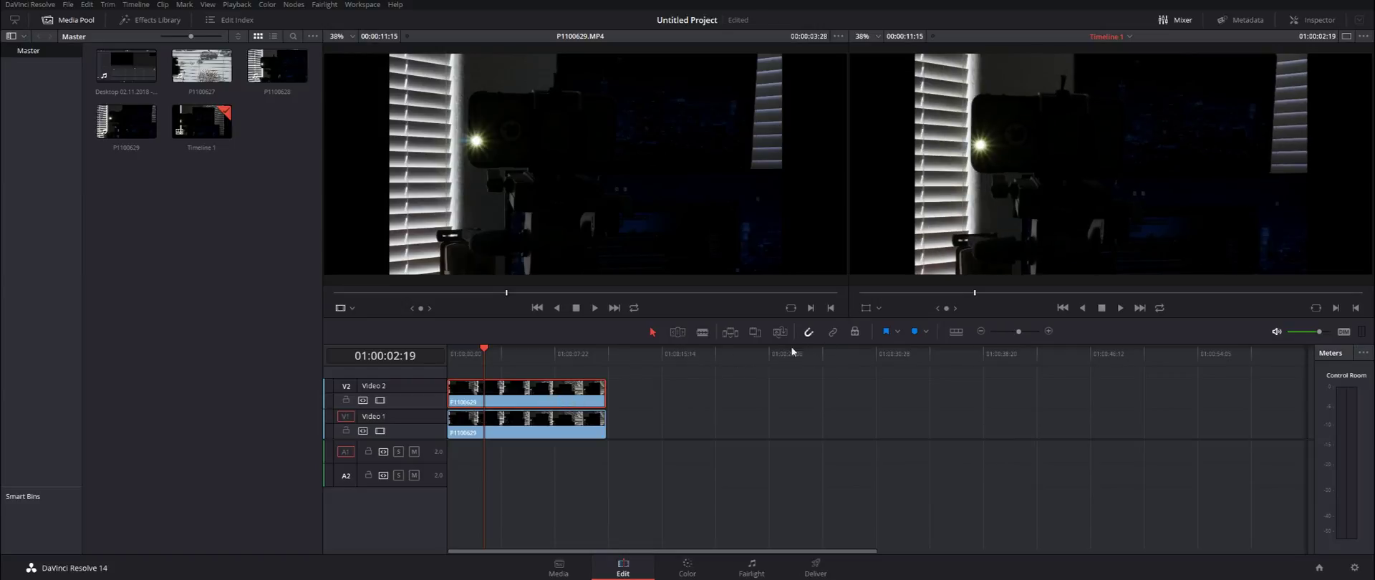
pyautogui.moveTo(573, 399); pyautogui.dragTo(576, 398)
pyautogui.press('n')
pyautogui.click(687, 568)
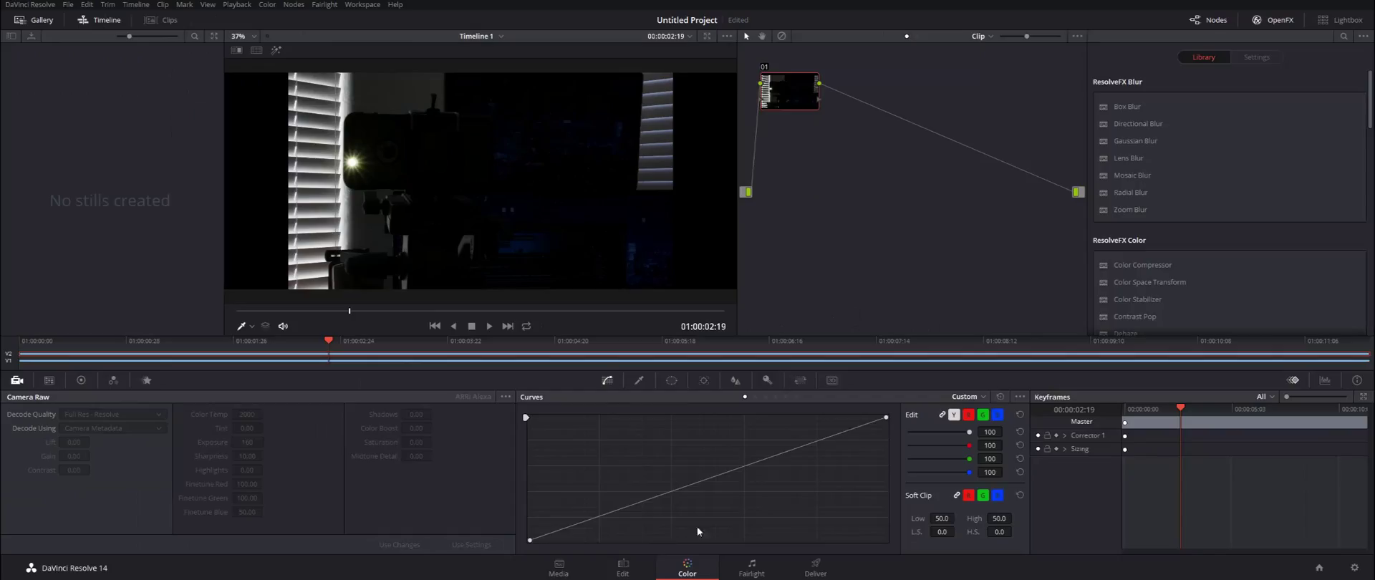
# Step: Add a small, hard-edged circle window around the bright light on node 01
pyautogui.click(164, 355)
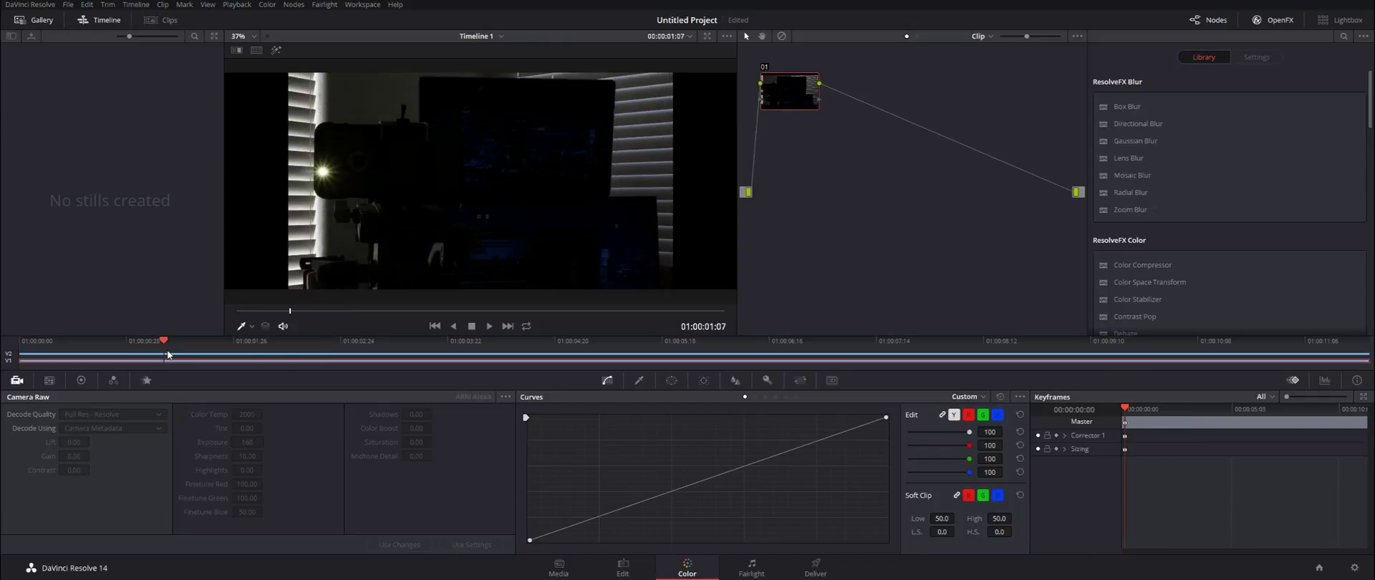
pyautogui.press('space')
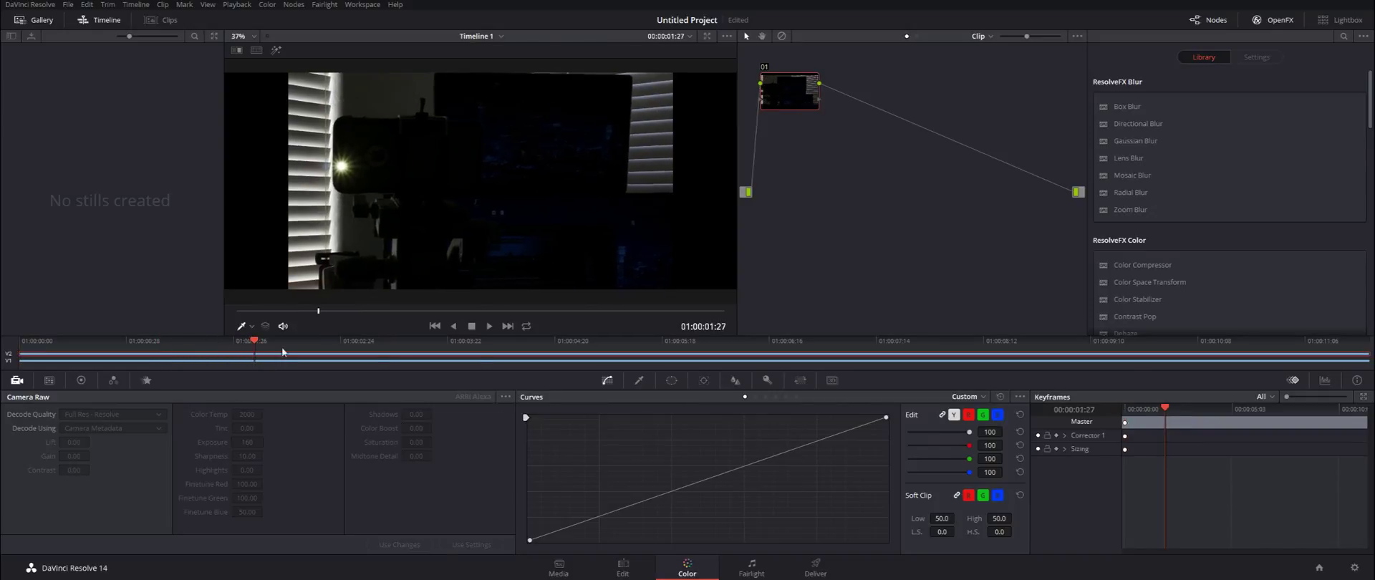
pyautogui.click(671, 380)
pyautogui.click(540, 451)
pyautogui.moveTo(553, 268); pyautogui.dragTo(474, 238)
pyautogui.moveTo(527, 180); pyautogui.dragTo(344, 175)
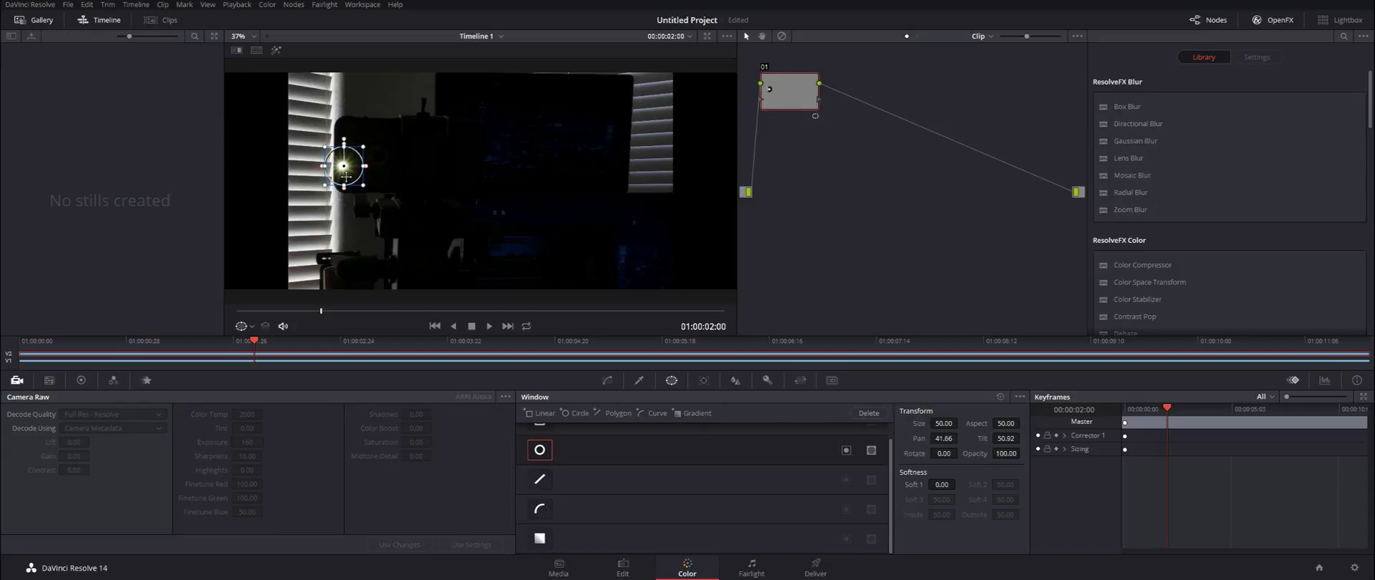
# Step: Track the window backward and forward with Zoom, Rotate and 3D off, then invert it
pyautogui.click(704, 381)
pyautogui.click(548, 417)
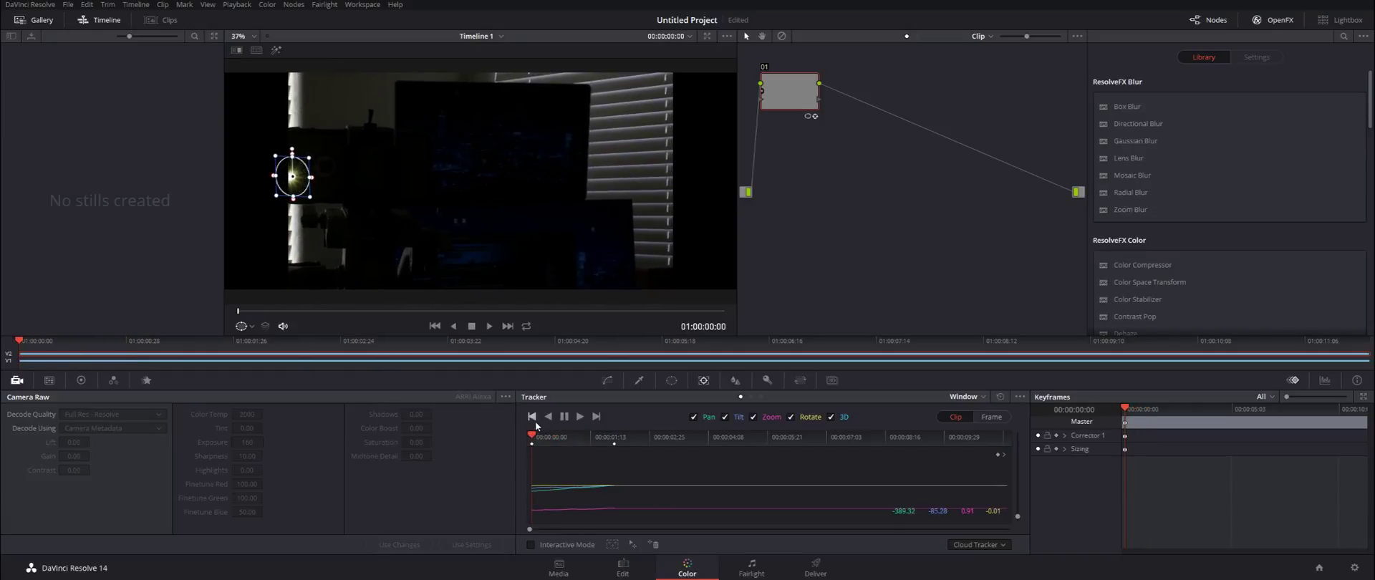
pyautogui.click(614, 437)
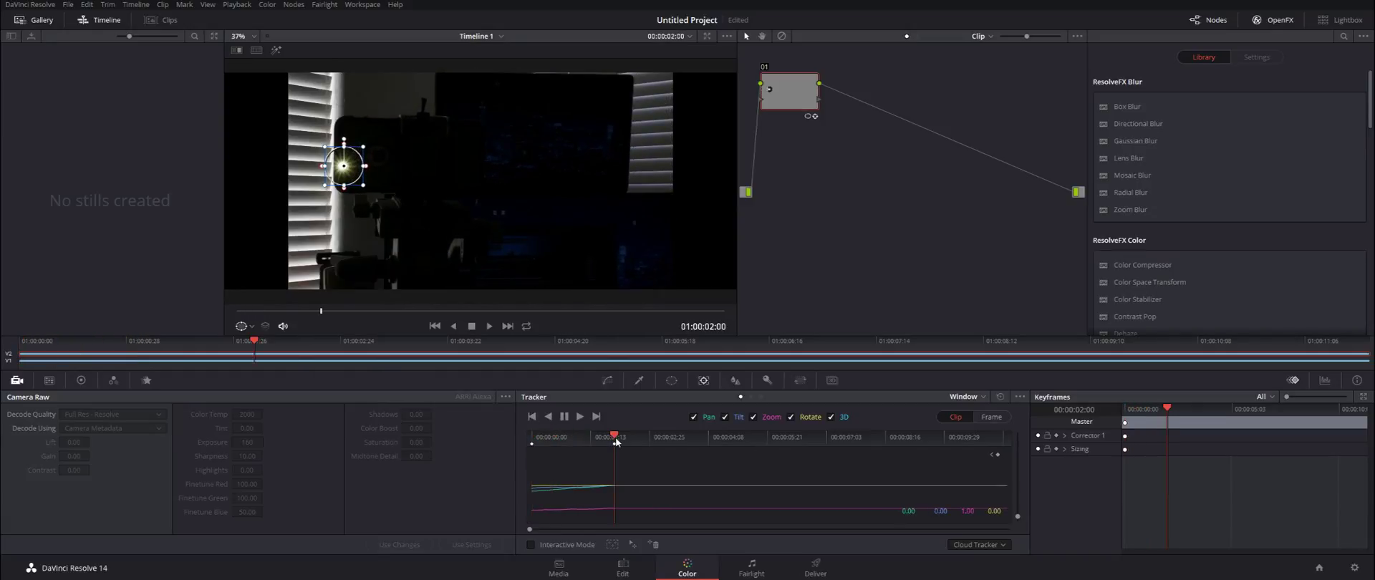
pyautogui.click(753, 417)
pyautogui.click(791, 417)
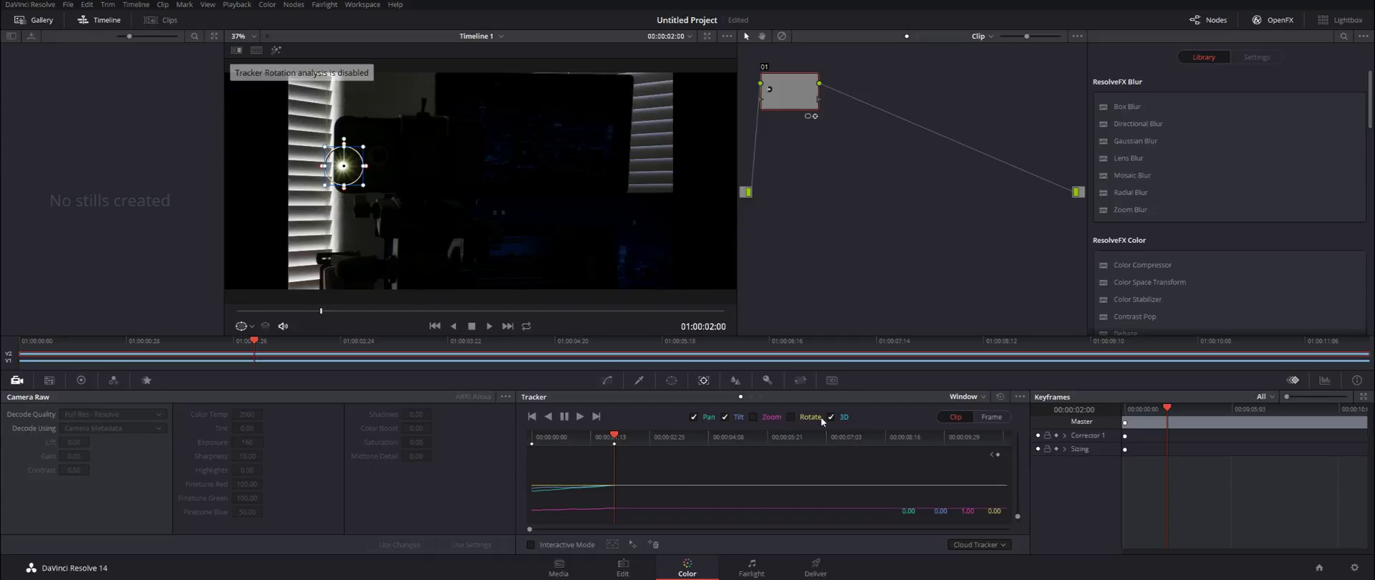
pyautogui.click(830, 417)
pyautogui.click(548, 417)
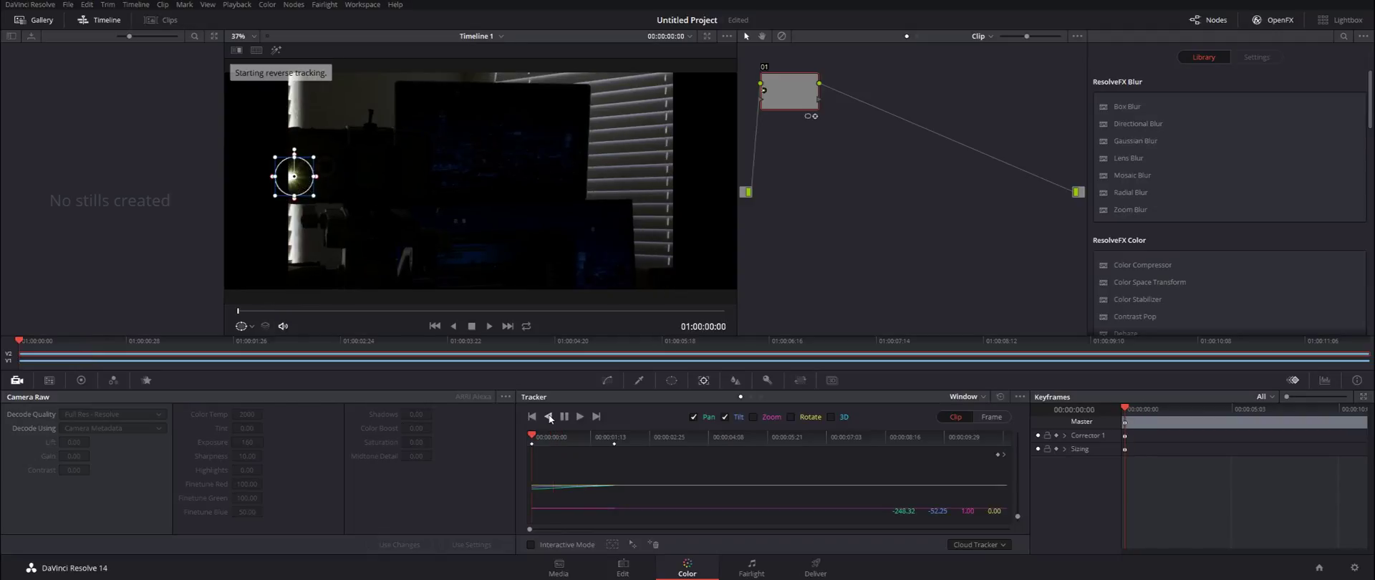
pyautogui.click(614, 436)
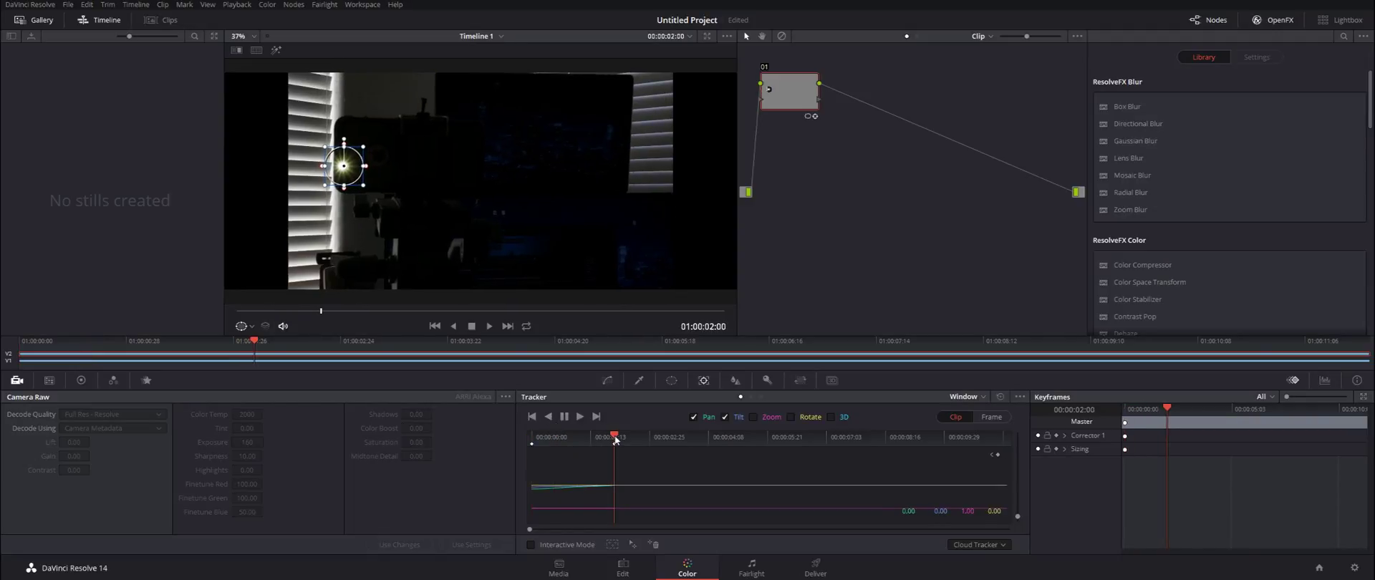
pyautogui.click(580, 417)
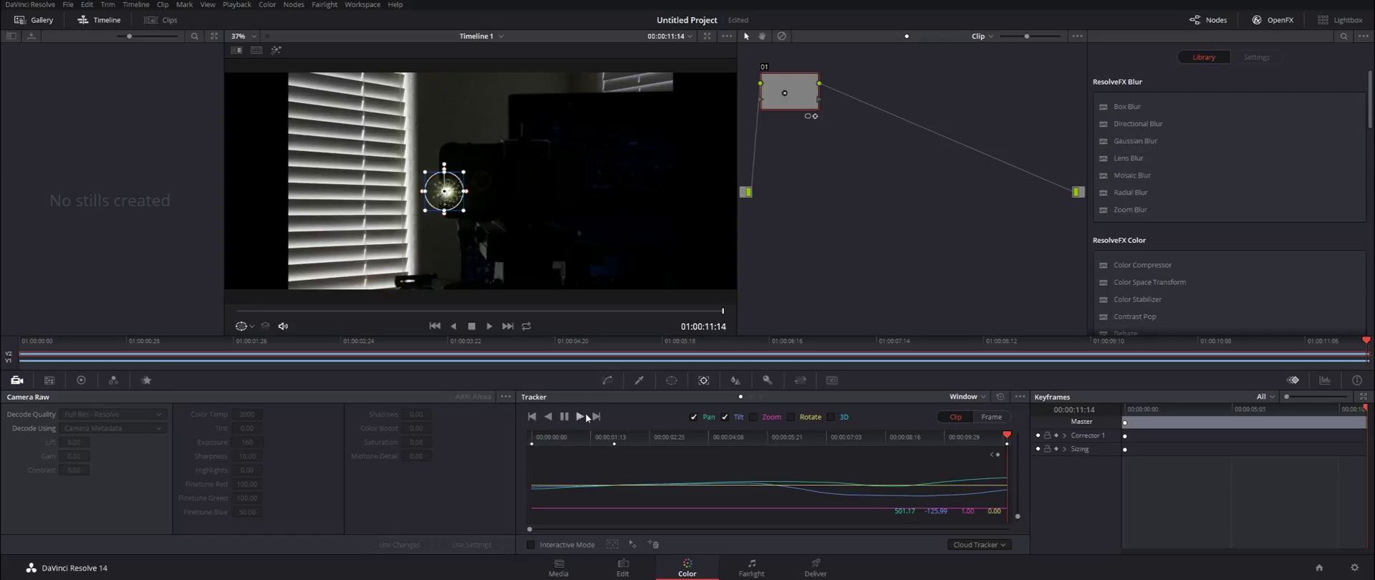
pyautogui.moveTo(602, 436)
pyautogui.mouseDown()
pyautogui.moveTo(681, 438)
pyautogui.moveTo(621, 439)
pyautogui.mouseUp()
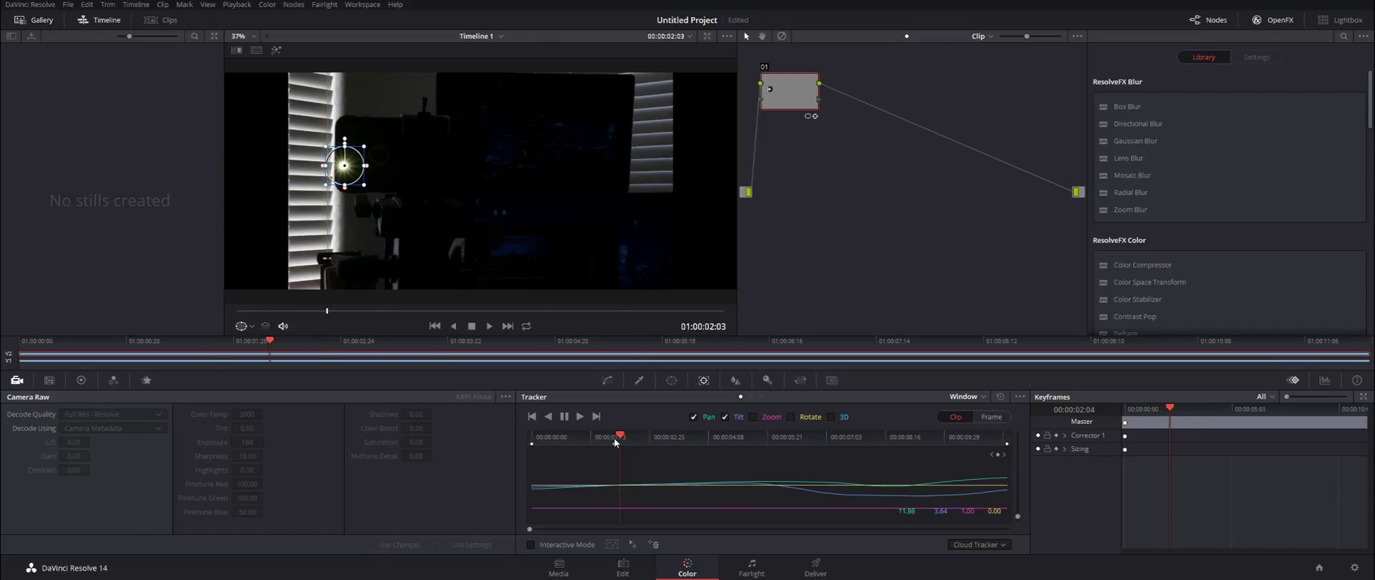
pyautogui.click(671, 380)
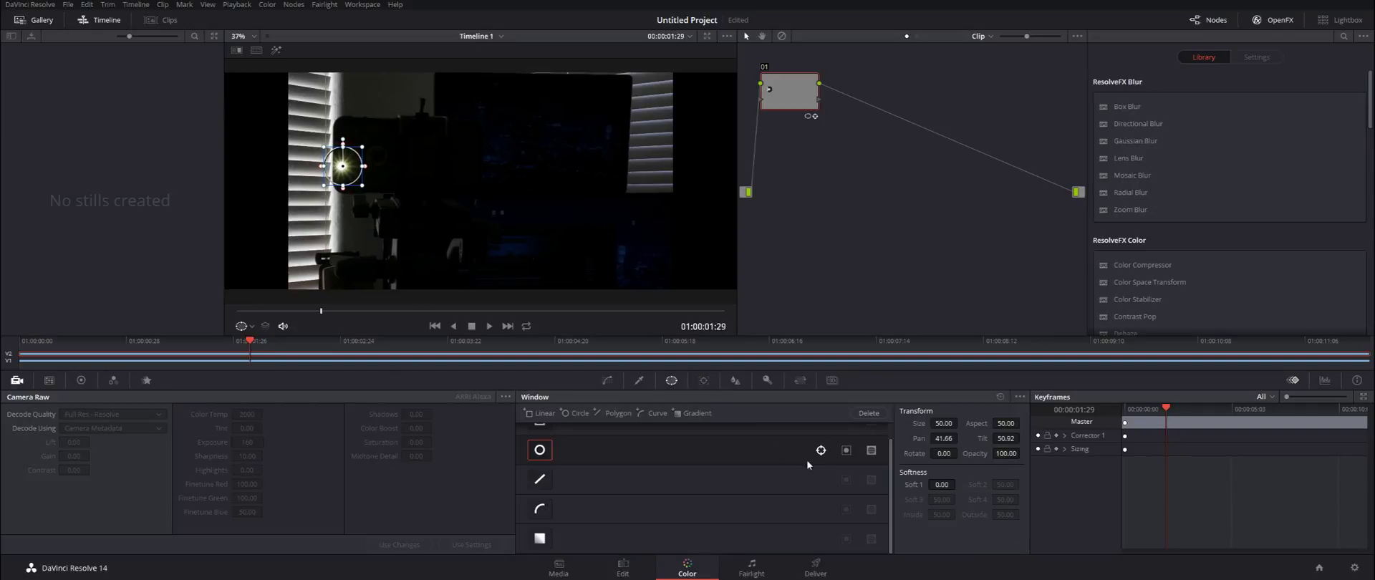
pyautogui.click(848, 450)
# Step: Drag the curve's white point to the bottom to black out the frame, and recentre the window
pyautogui.click(606, 381)
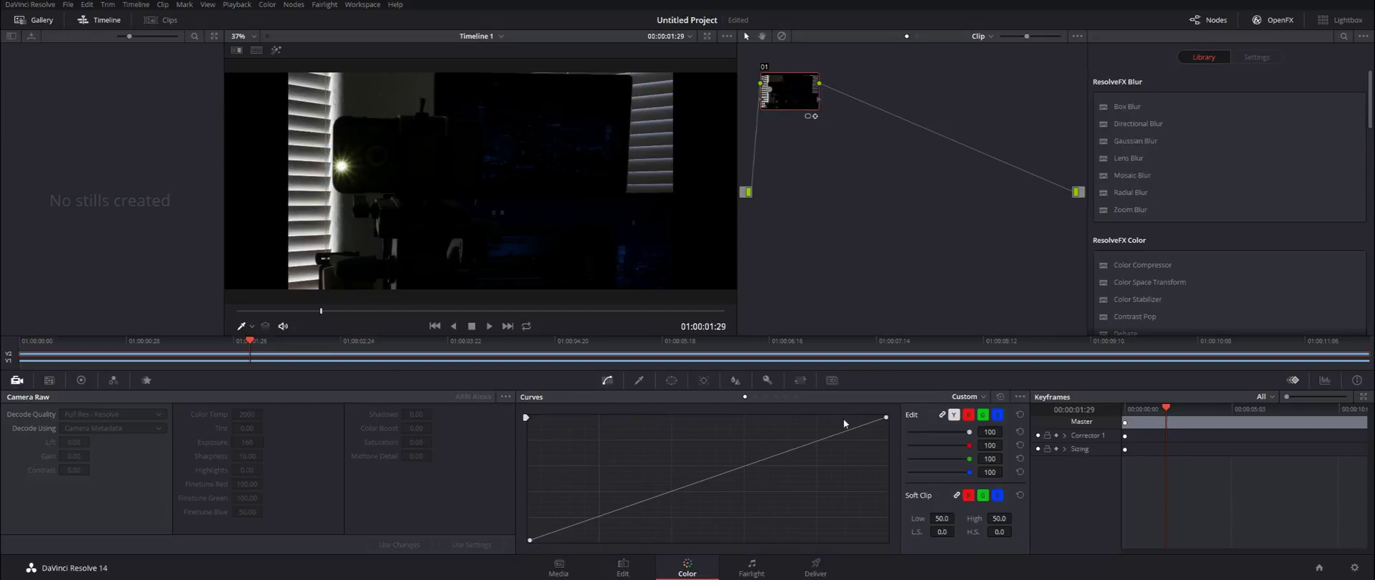
pyautogui.moveTo(884, 418); pyautogui.dragTo(881, 572)
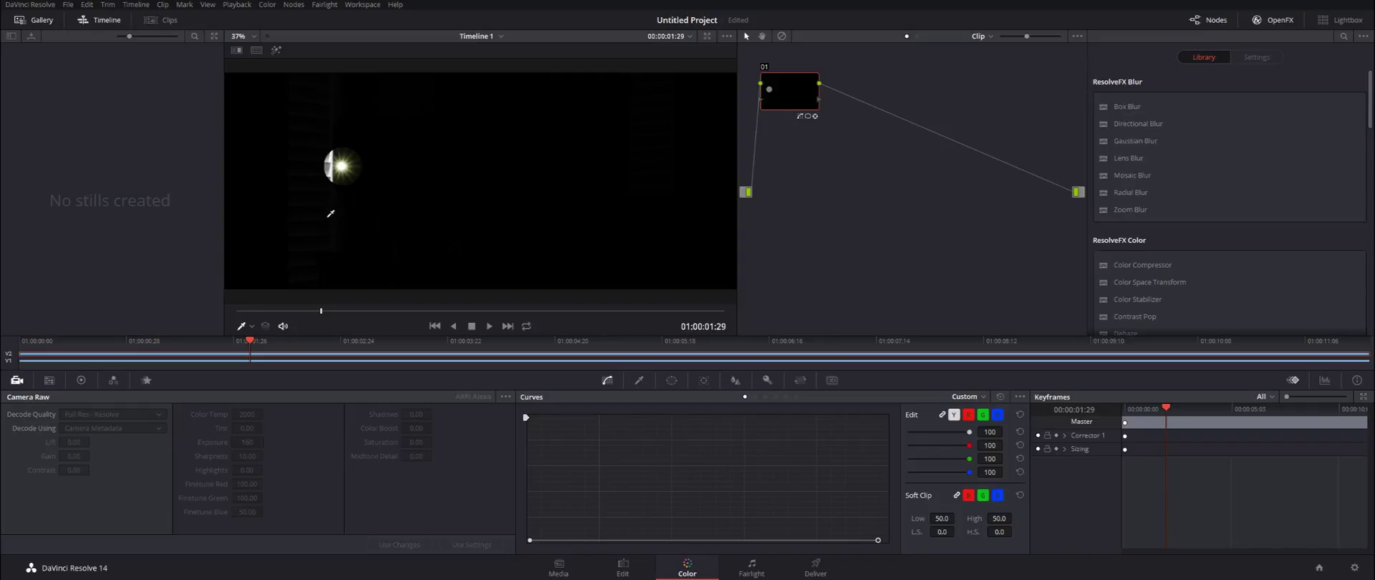
pyautogui.click(671, 380)
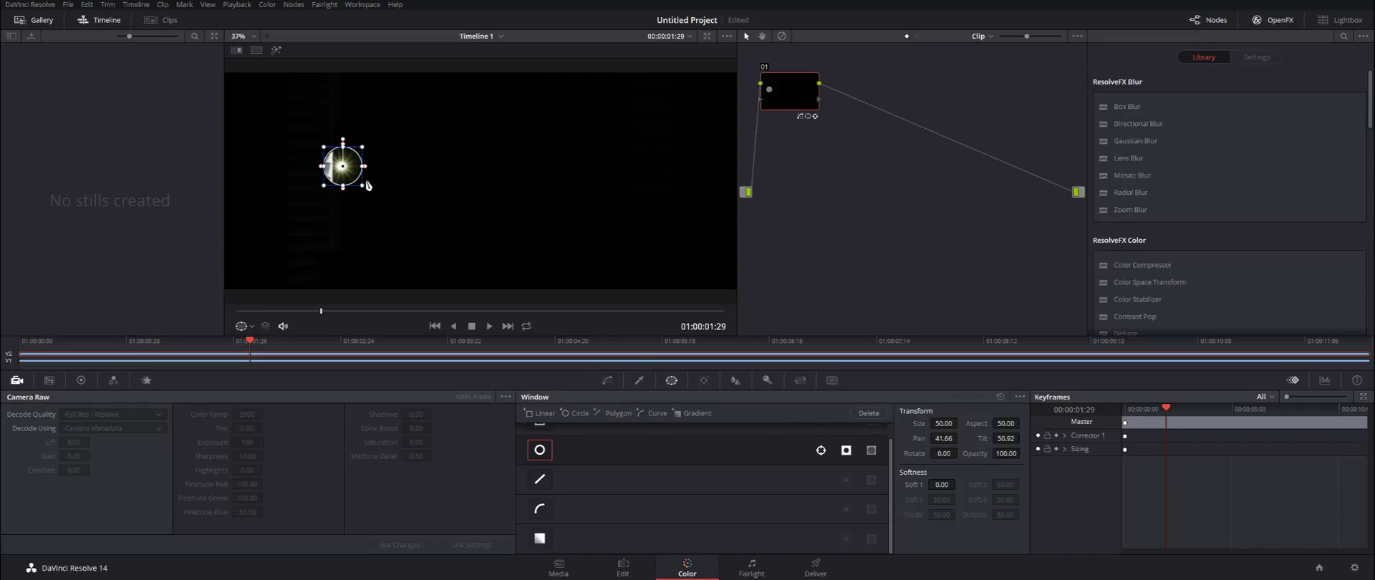
pyautogui.scroll(3, 344, 172)
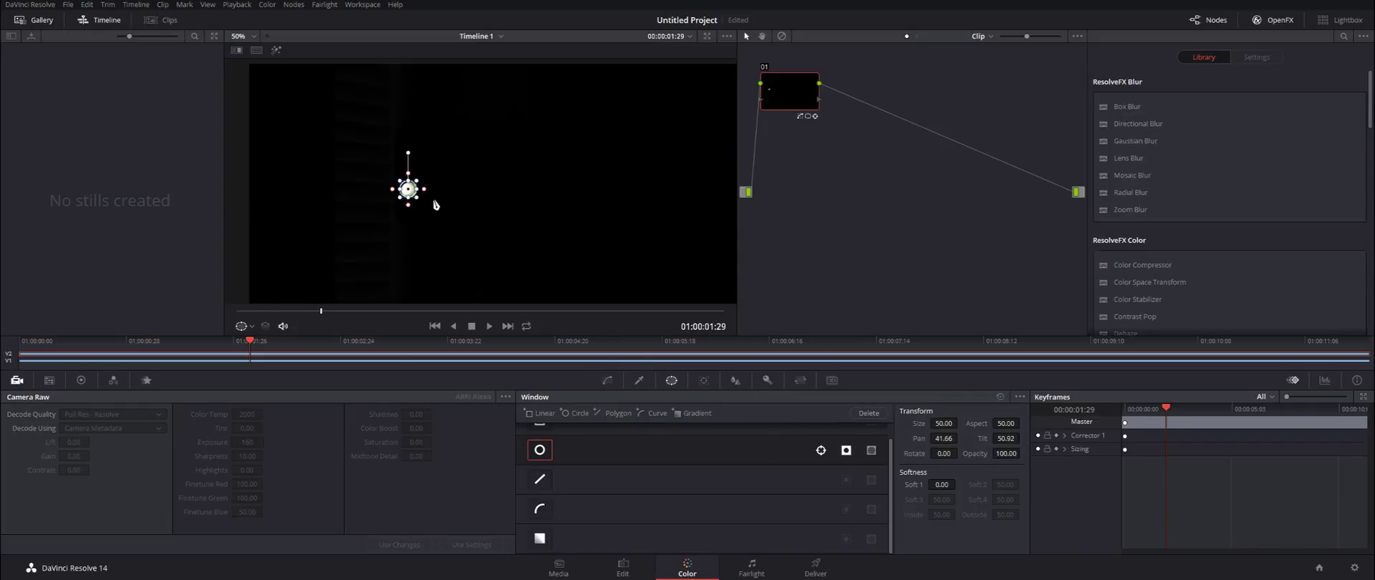
pyautogui.scroll(1, 426, 200)
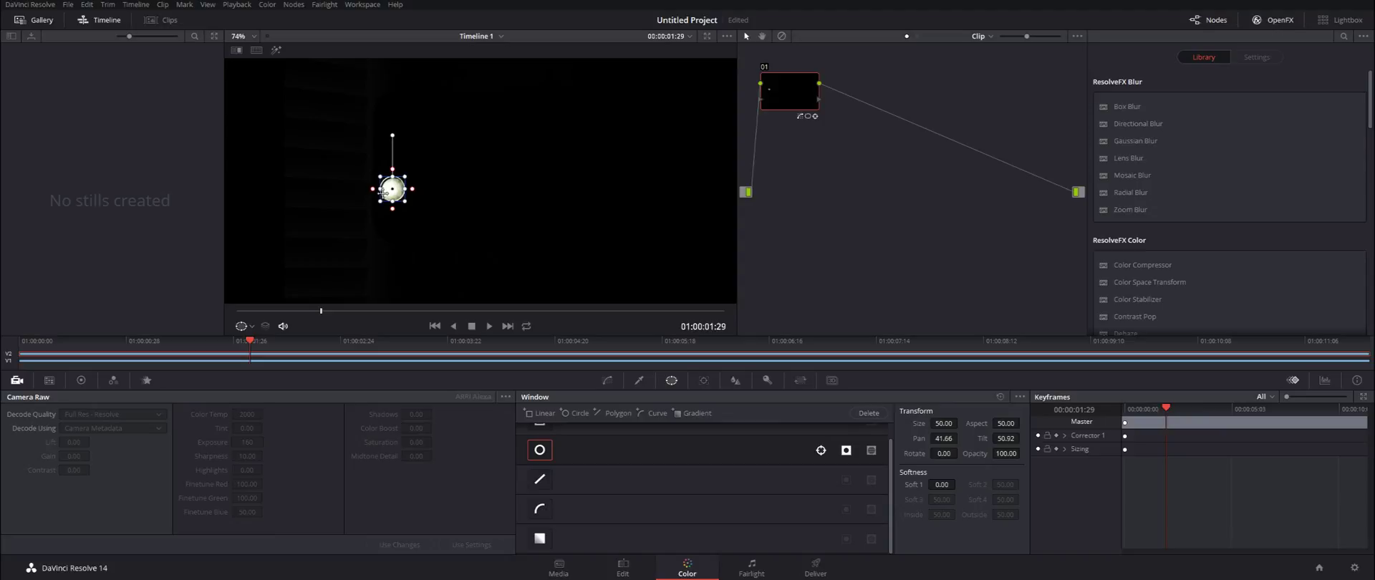
pyautogui.click(702, 382)
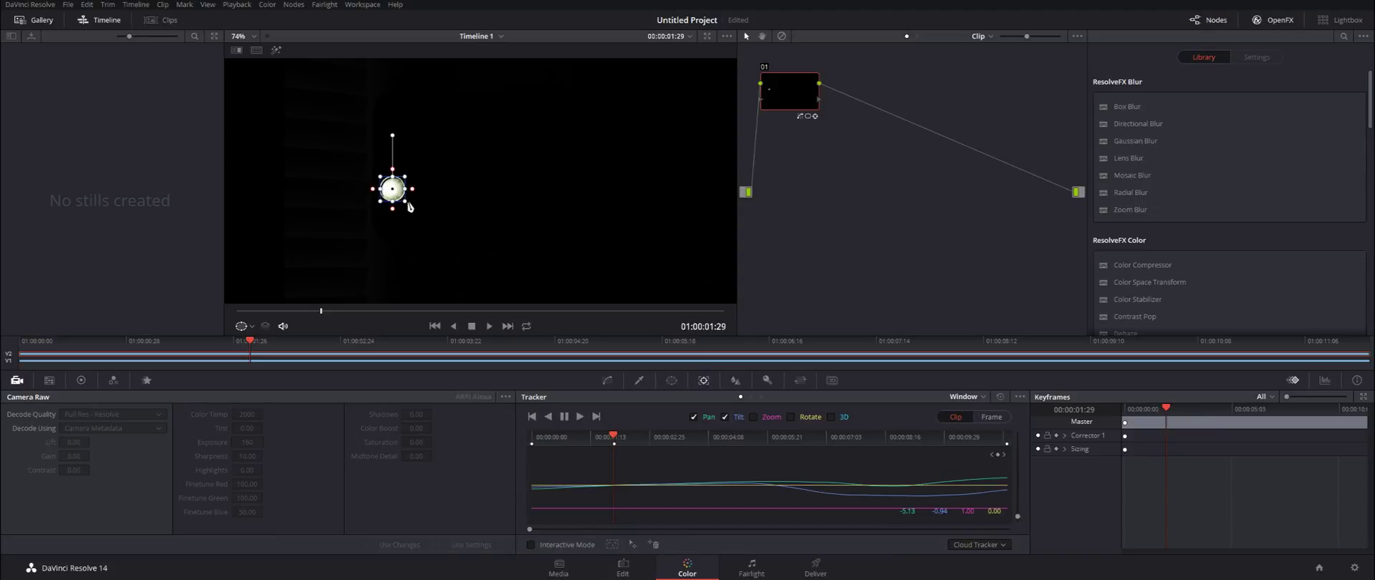
pyautogui.moveTo(404, 204); pyautogui.dragTo(400, 203)
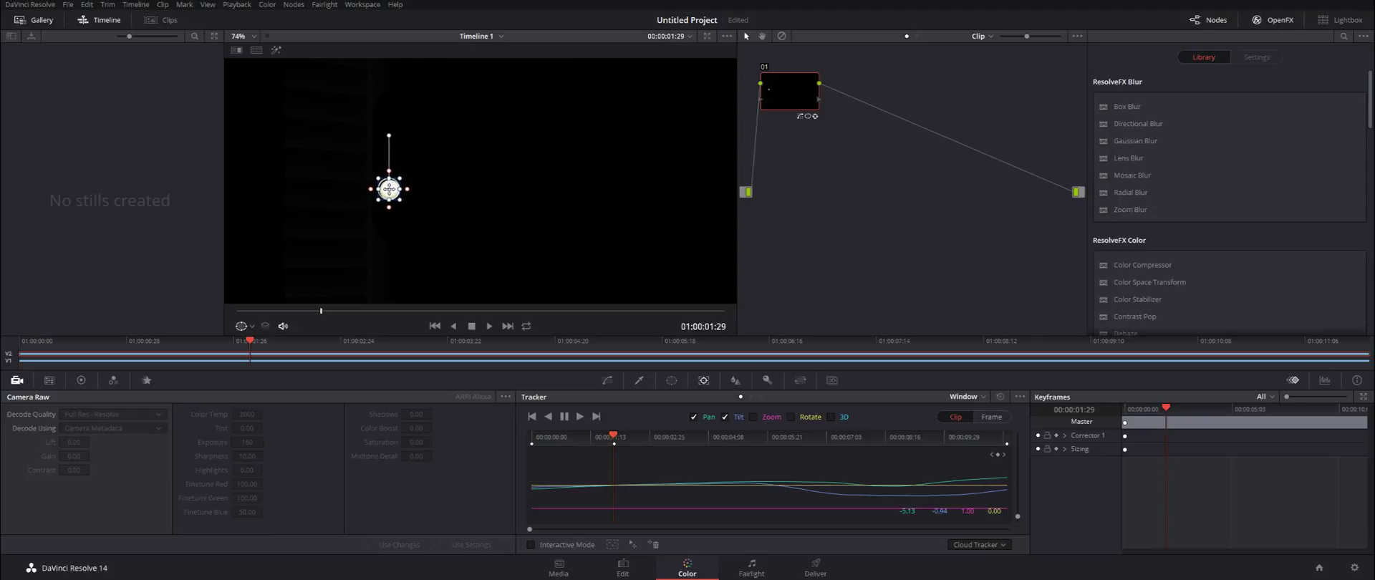
# Step: Soften the circle window's edge with Soft 1 at 0.52
pyautogui.click(672, 381)
pyautogui.moveTo(942, 485); pyautogui.dragTo(958, 484)
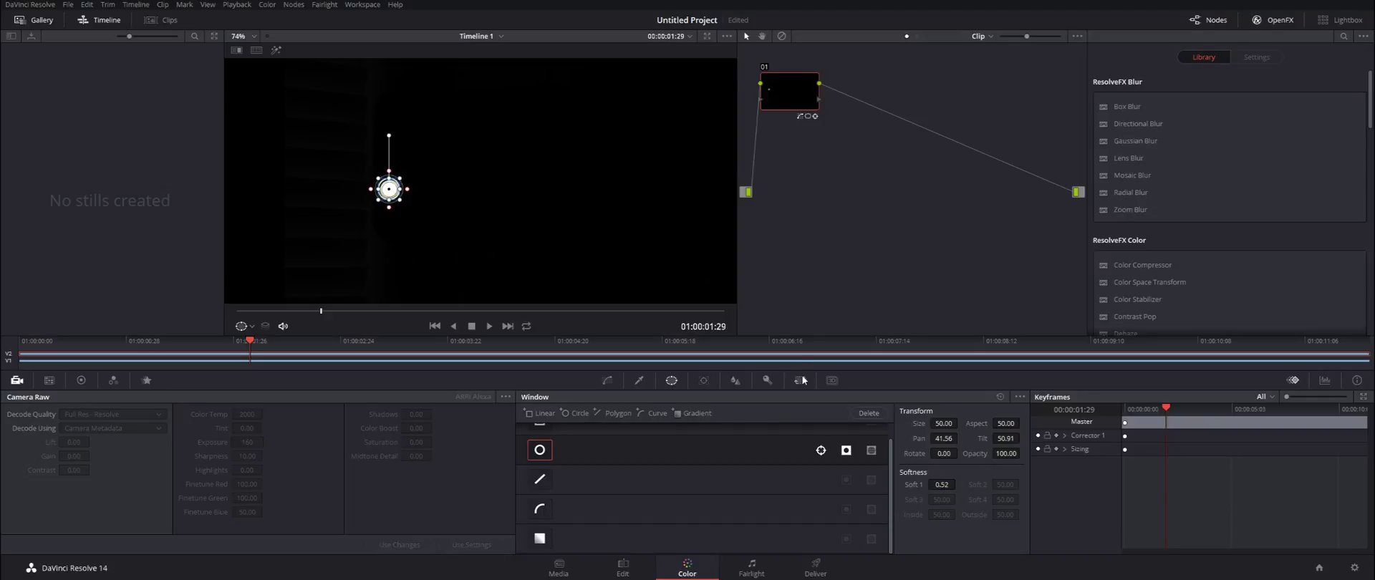
pyautogui.click(608, 380)
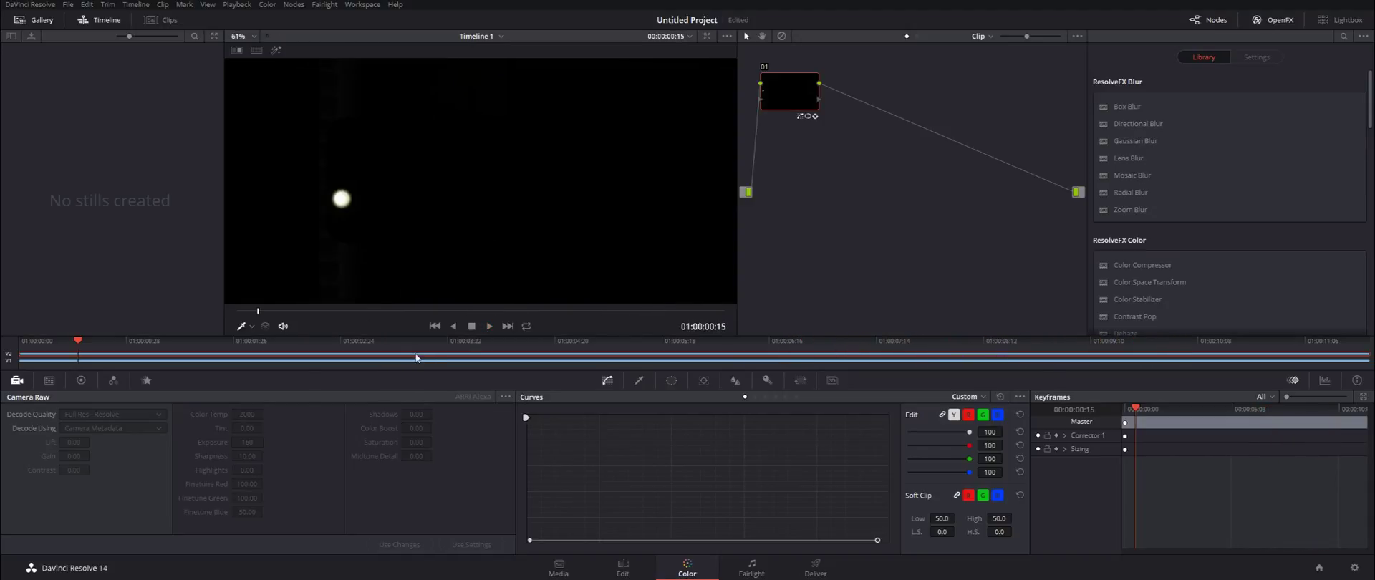
# Step: Add serial node 02 and apply the ResolveFX Light Glow effect to it
pyautogui.click(460, 356)
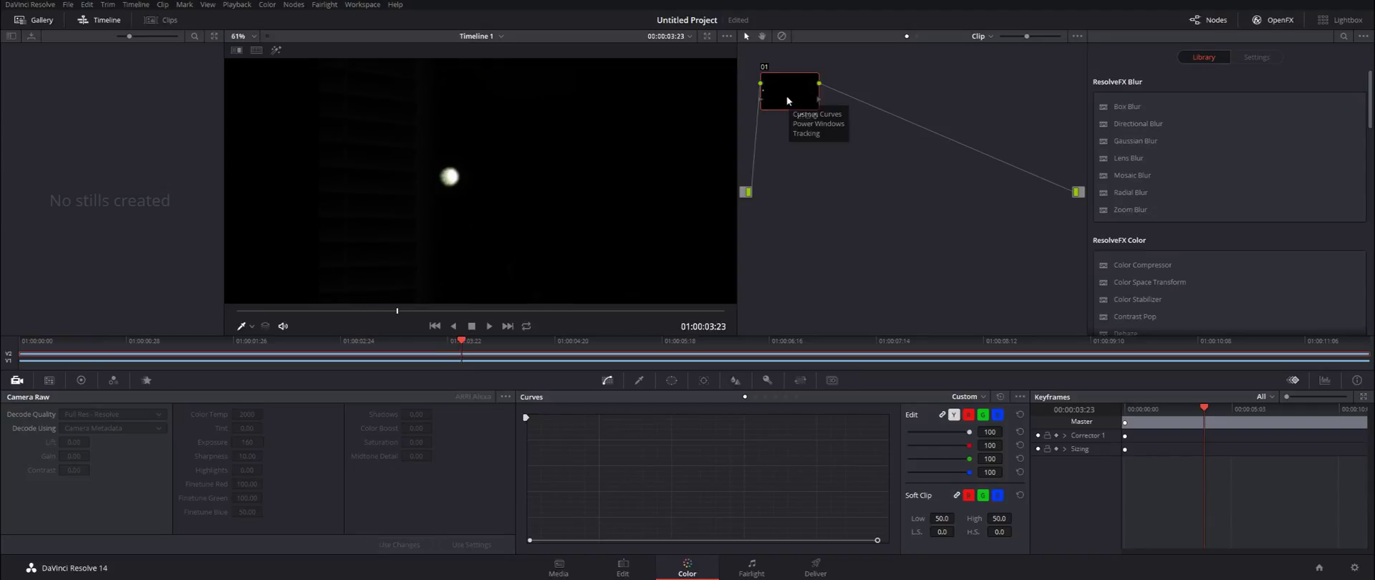
pyautogui.hotkey('alt', 's')
pyautogui.moveTo(857, 182); pyautogui.dragTo(852, 198)
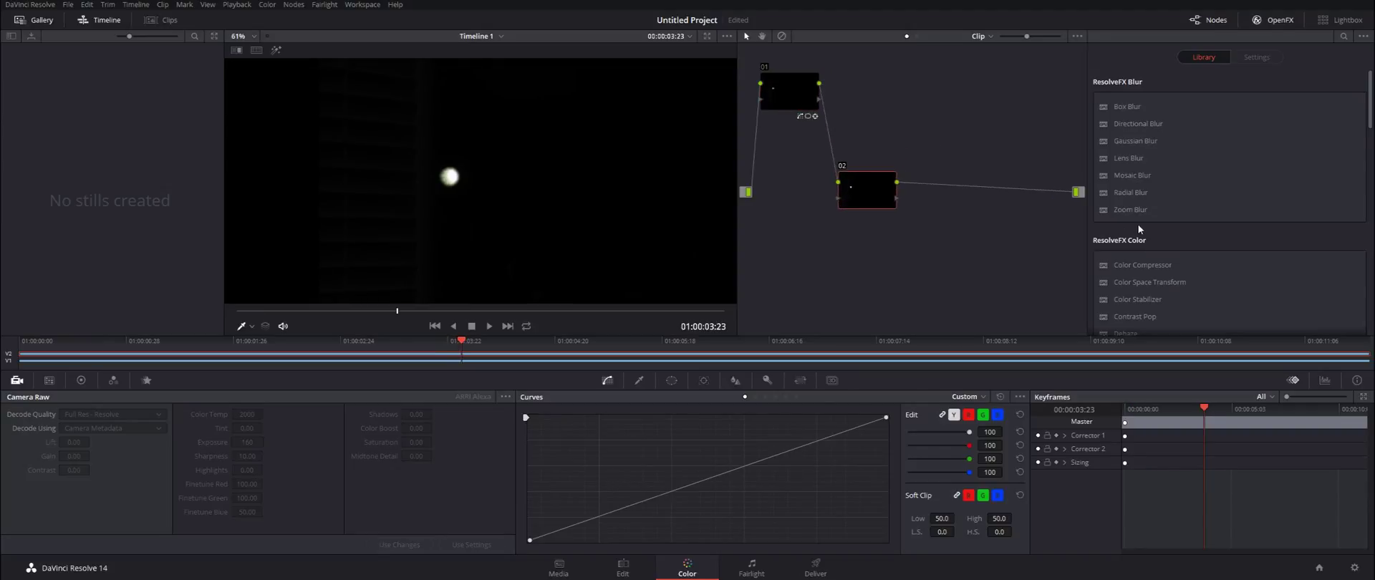
pyautogui.scroll(-5, 1137, 222)
pyautogui.moveTo(1132, 194); pyautogui.dragTo(843, 192)
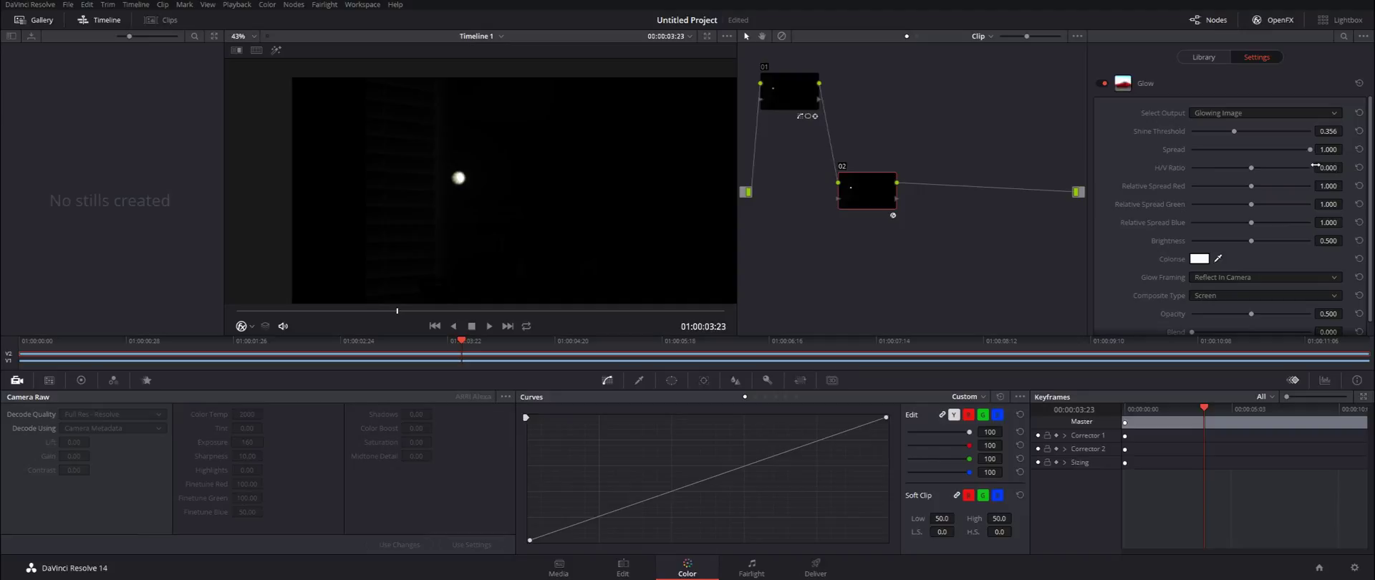
pyautogui.moveTo(1251, 167); pyautogui.dragTo(1191, 176)
# Step: Set Glow H/V Ratio 1, Red and Blue spread 2, Opacity 1, and preview
pyautogui.click(1358, 168)
pyautogui.hotkey('ctrl', 'z')
pyautogui.moveTo(1254, 187); pyautogui.dragTo(1312, 187)
pyautogui.moveTo(1259, 222); pyautogui.dragTo(1313, 241)
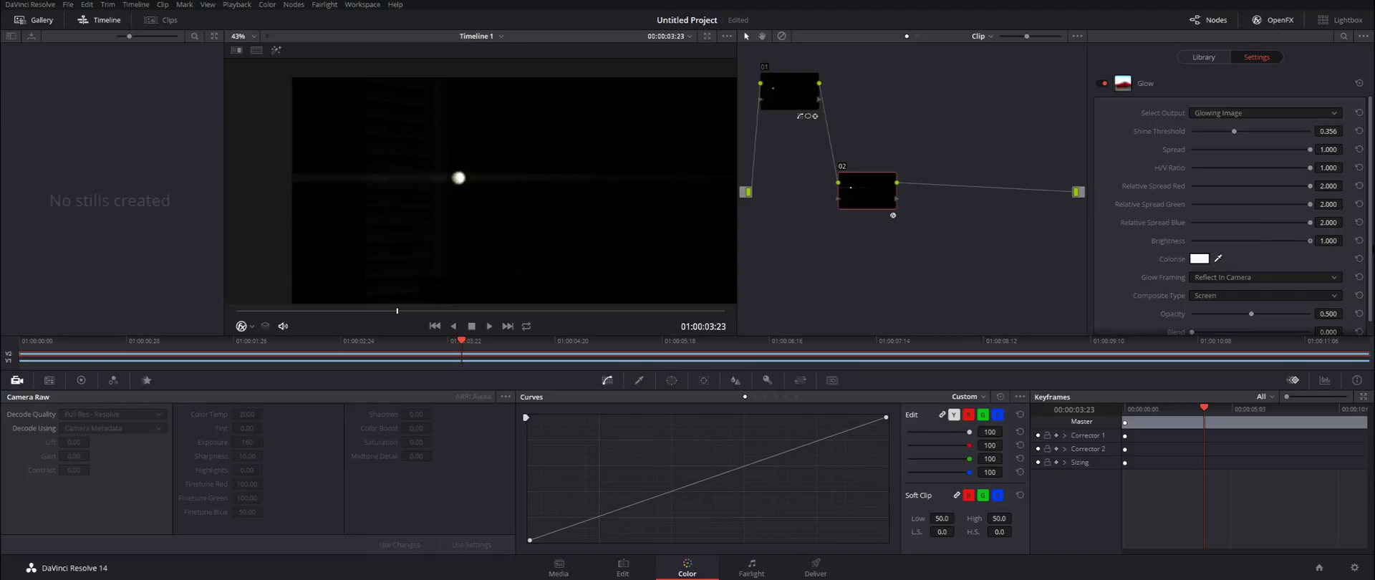
pyautogui.moveTo(1257, 315); pyautogui.dragTo(1310, 314)
pyautogui.scroll(-1, 1249, 290)
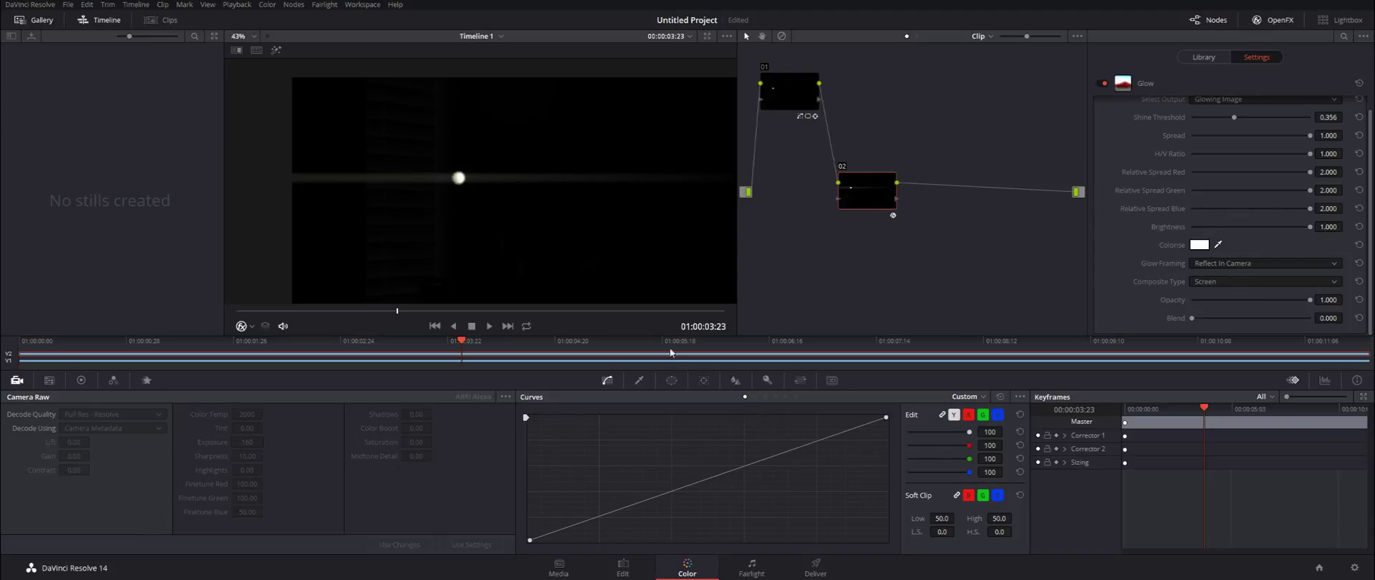
pyautogui.press('space')
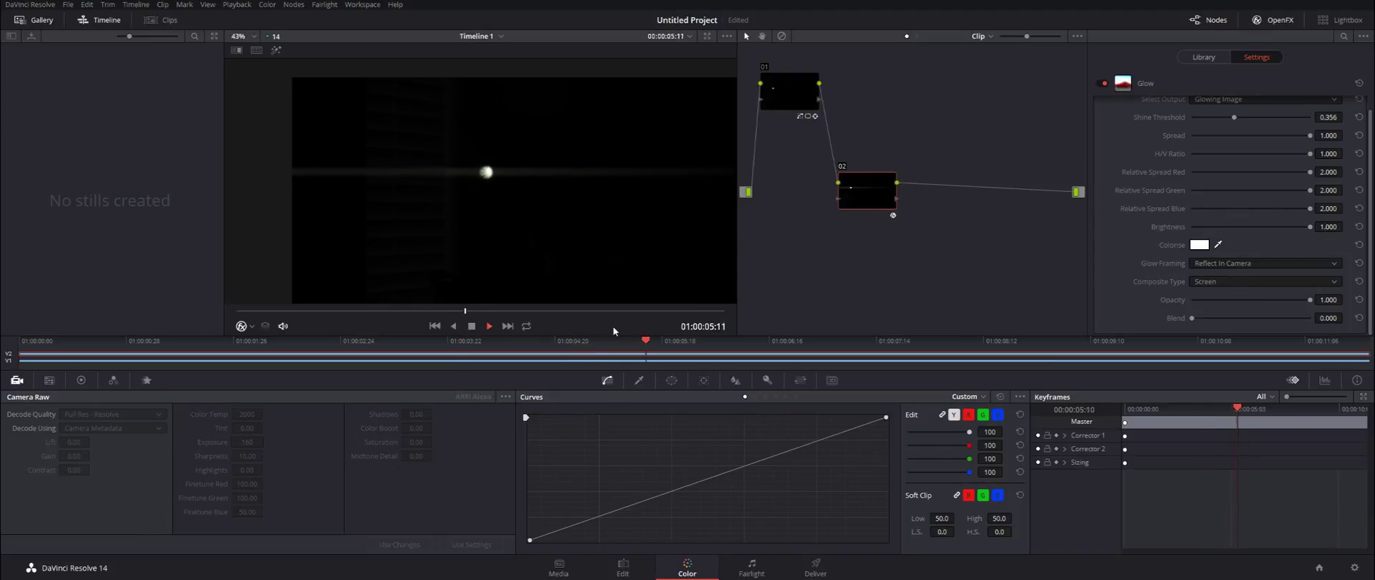
pyautogui.press('space')
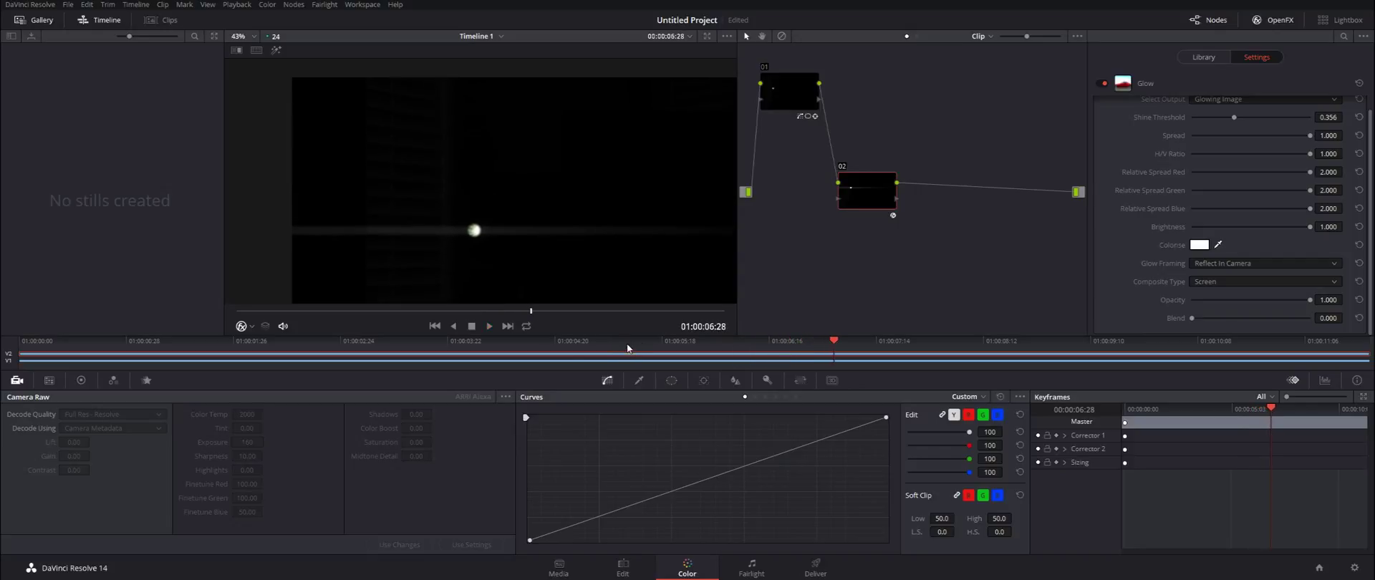
# Step: Lower the glow's Red spread to 1.122 and Green spread to 1.249
pyautogui.click(508, 338)
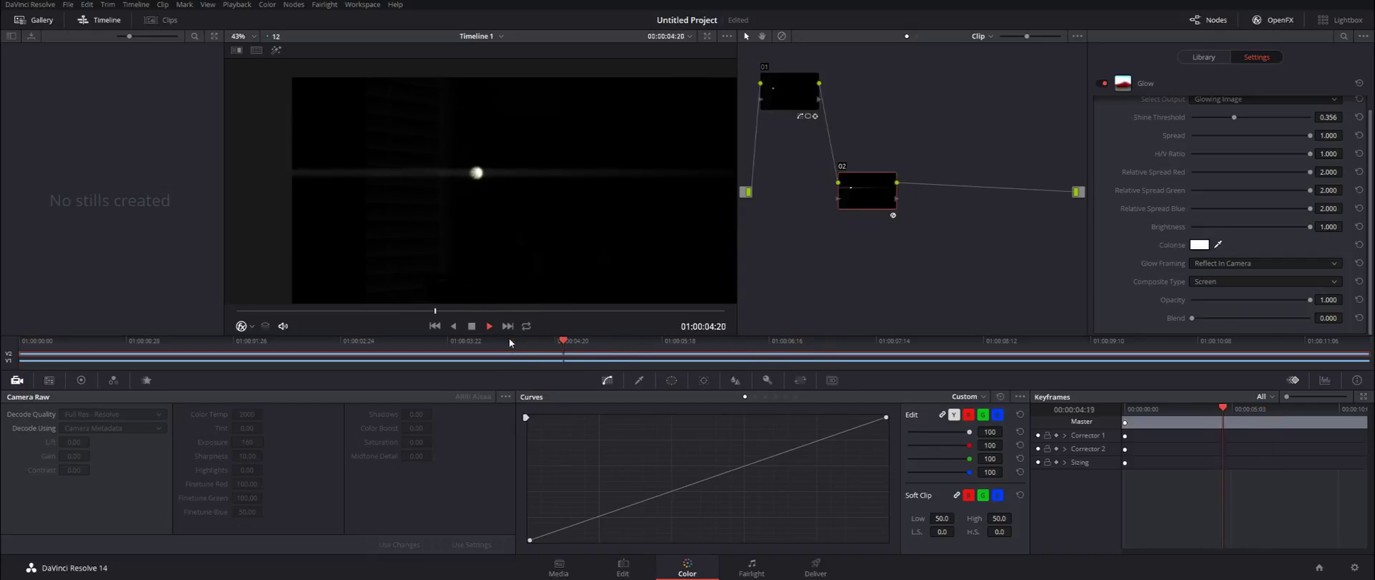
pyautogui.scroll(1, 1230, 263)
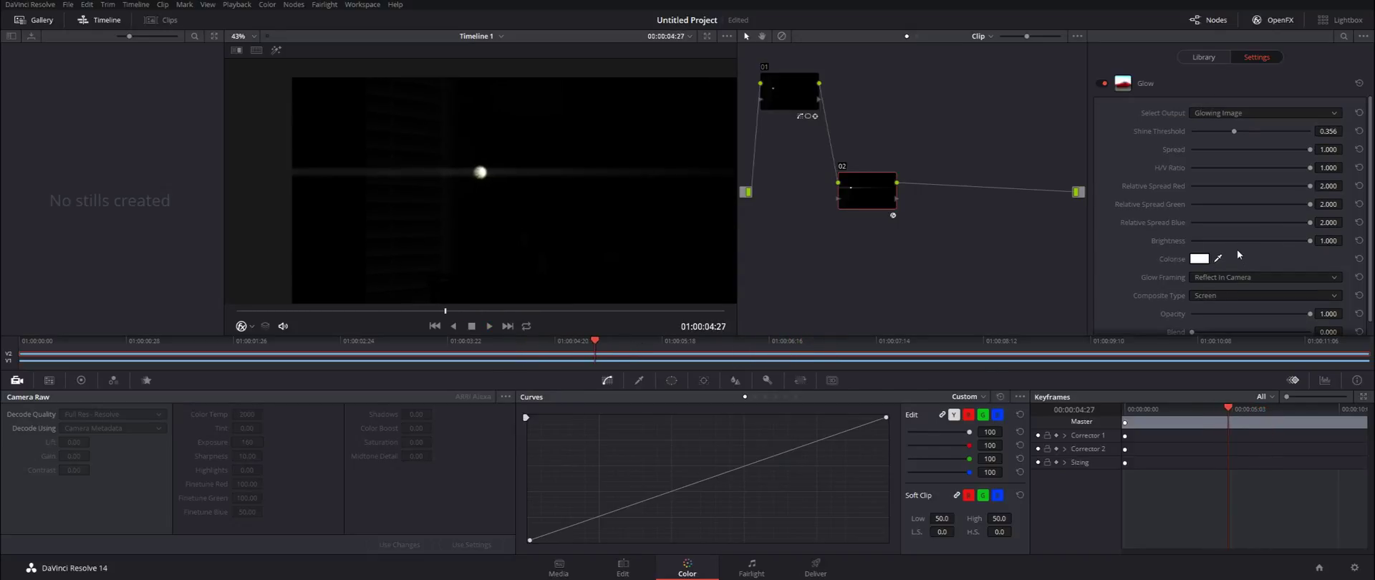
pyautogui.moveTo(1305, 188); pyautogui.dragTo(1287, 187)
pyautogui.moveTo(1313, 205); pyautogui.dragTo(1277, 207)
pyautogui.hotkey('alt', 's')
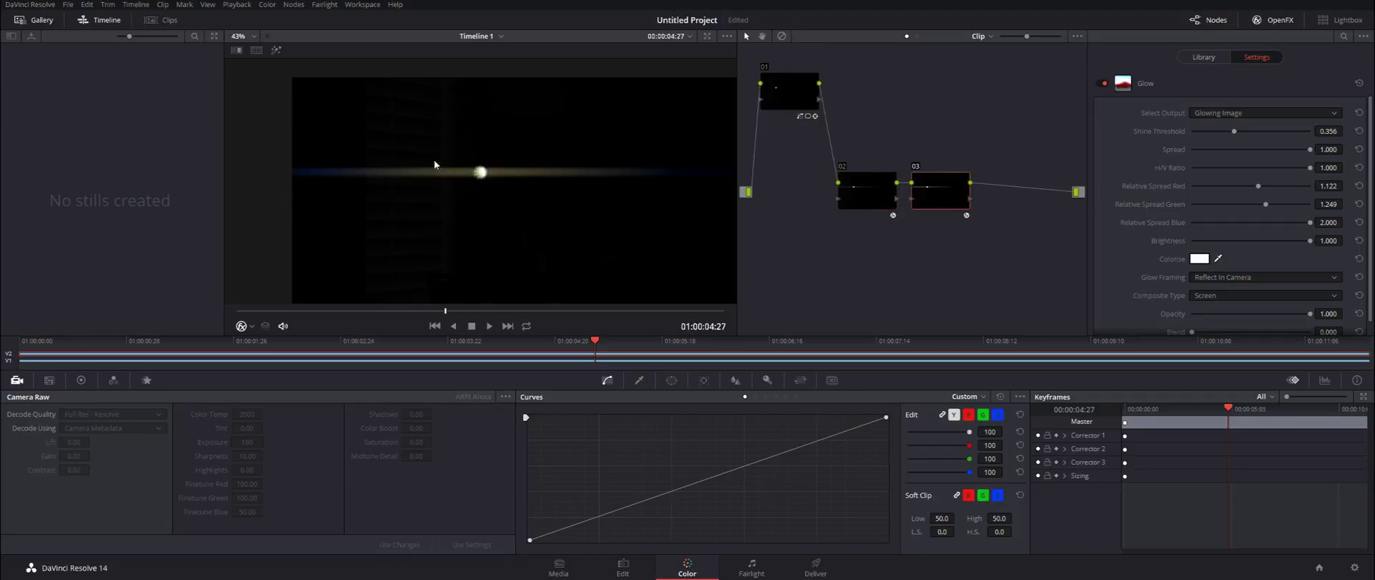
# Step: Scrub node 03's result to check the horizontal streak, then review it on the Edit page timeline
pyautogui.scroll(-1, 534, 233)
pyautogui.moveTo(607, 352); pyautogui.dragTo(775, 351)
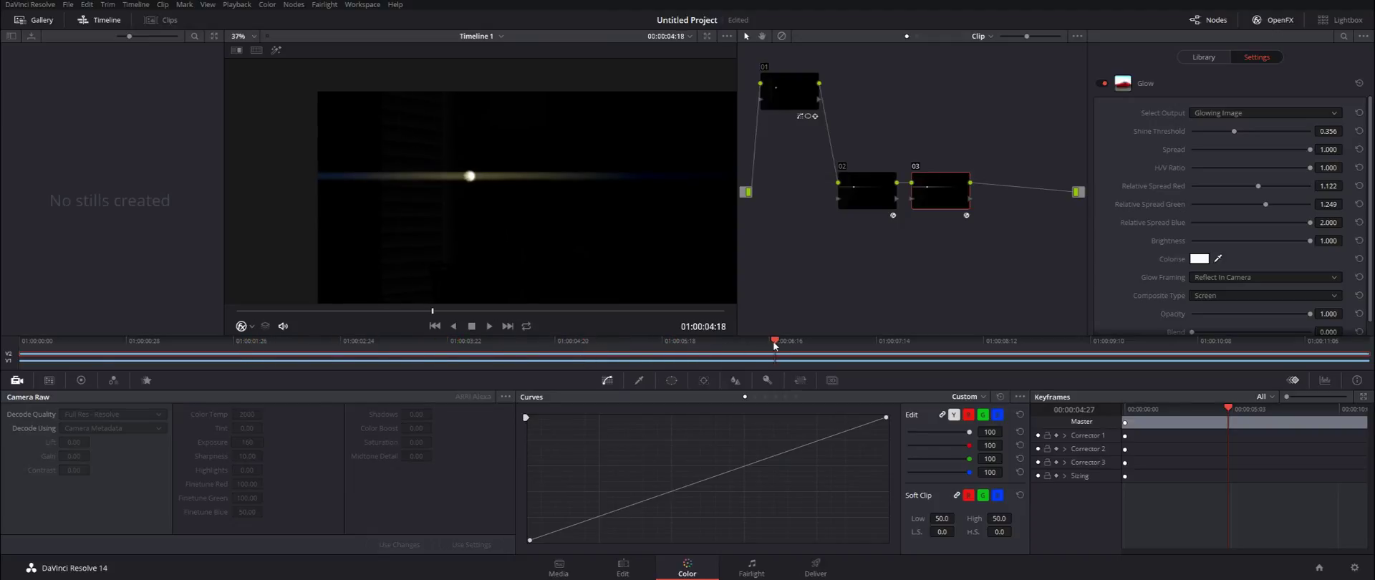
pyautogui.click(623, 566)
pyautogui.moveTo(497, 361); pyautogui.dragTo(558, 358)
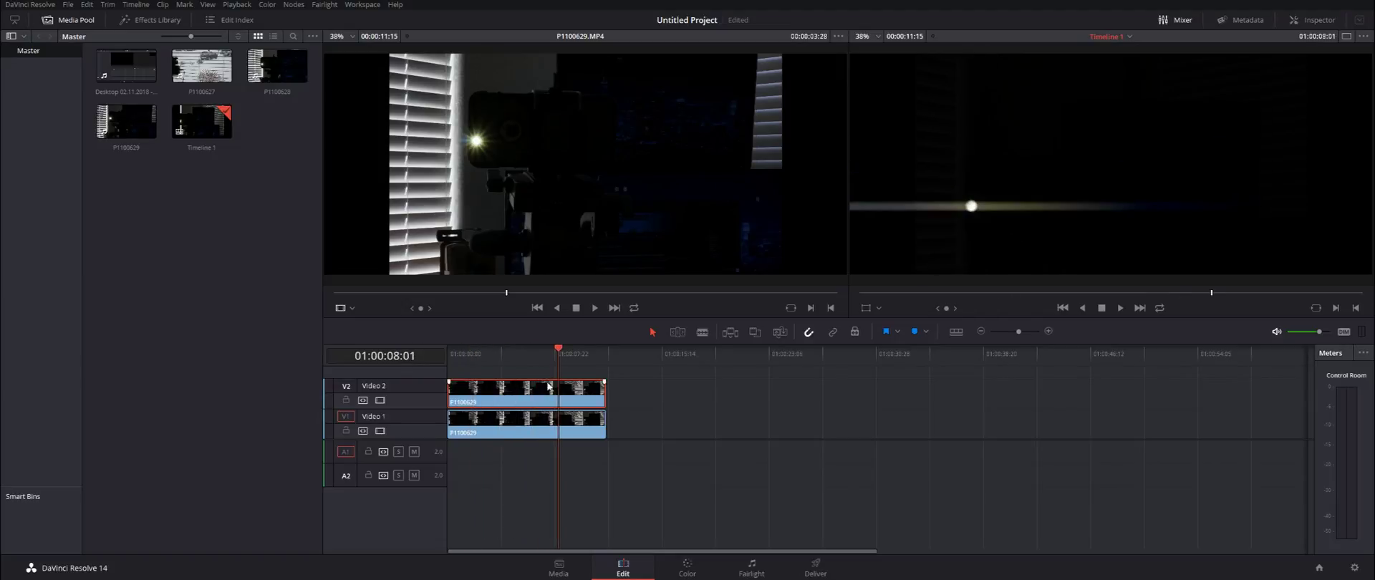
# Step: Set the Video 2 glow clip's Composite Mode to Screen in the Inspector
pyautogui.click(1316, 27)
pyautogui.click(1274, 81)
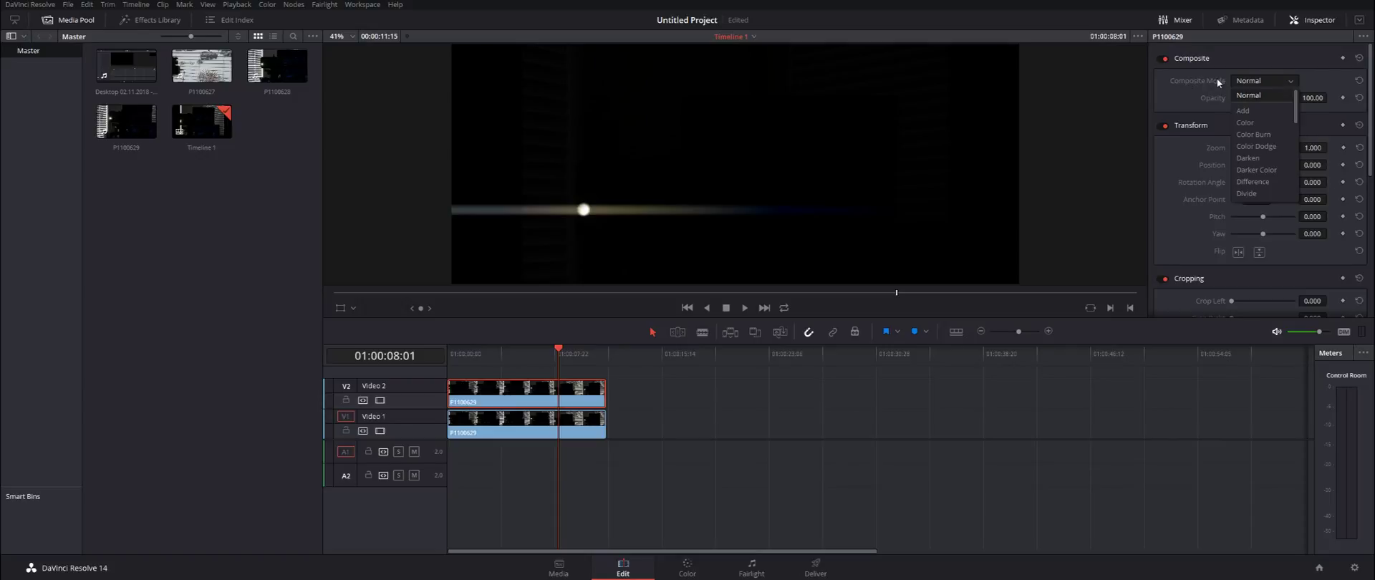
pyautogui.scroll(-3, 1275, 186)
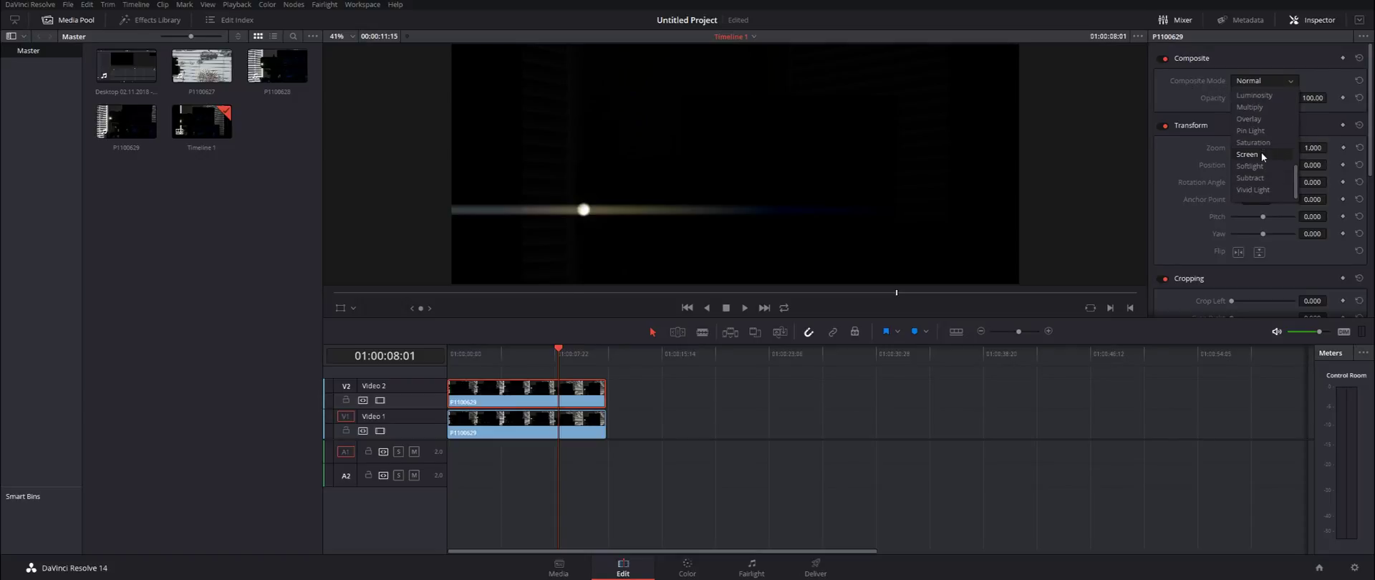
pyautogui.click(1250, 154)
# Step: Play the Screen-blended result, then copy the Video 2 clip onto a new Video 3 track
pyautogui.moveTo(562, 352); pyautogui.dragTo(467, 351)
pyautogui.press('space')
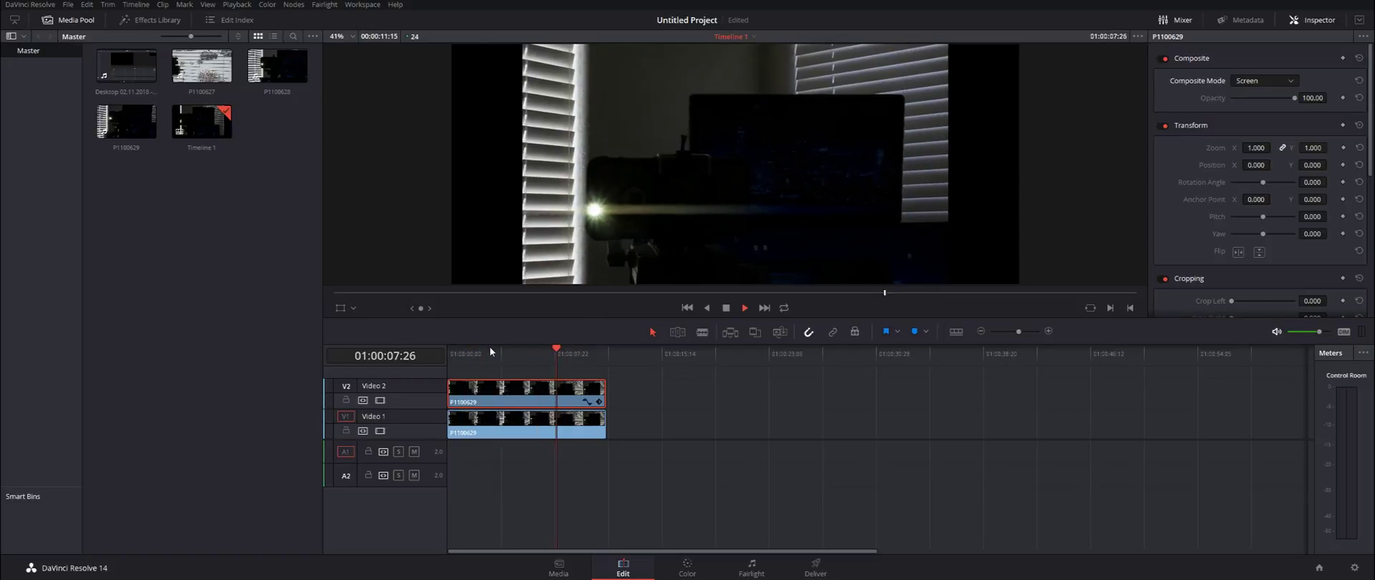
pyautogui.press('space')
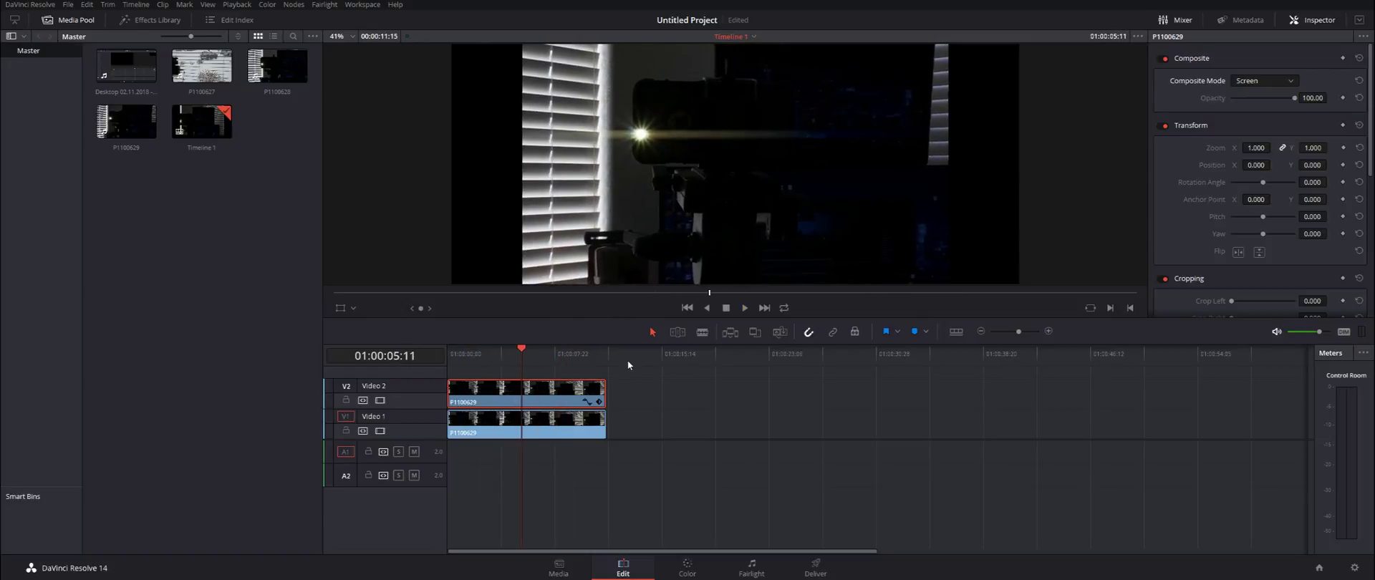
pyautogui.keyDown('alt'); pyautogui.moveTo(544, 399); pyautogui.dragTo(541, 377); pyautogui.keyUp('alt')
pyautogui.click(507, 351)
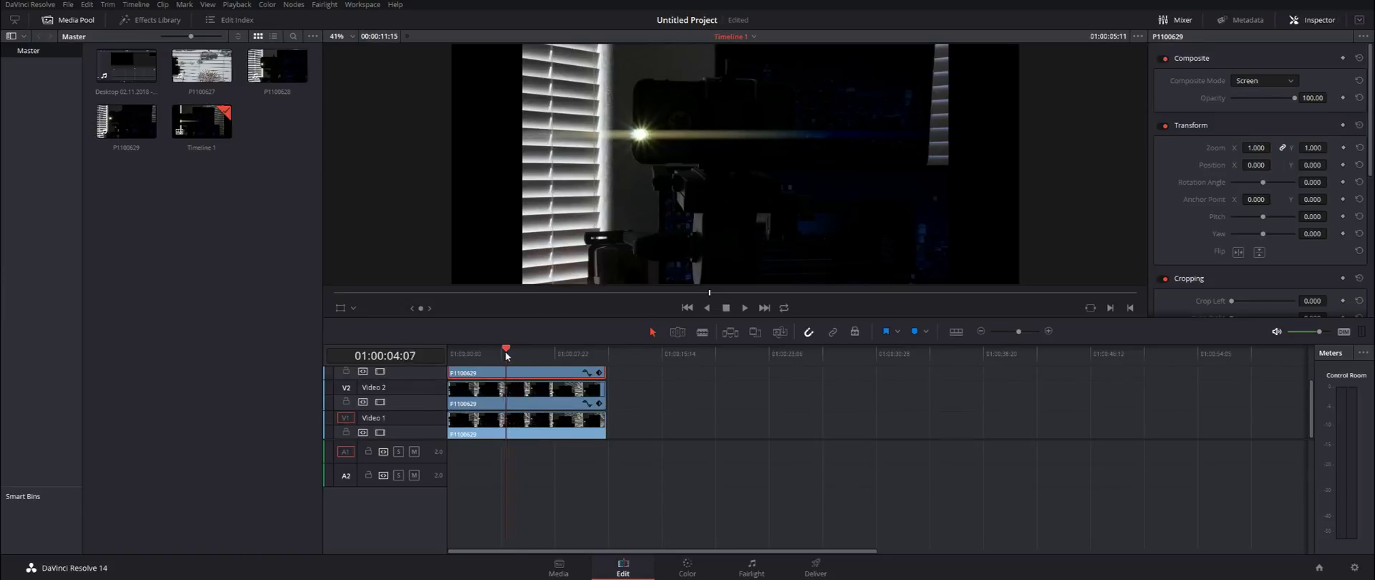
# Step: Flip the Video 3 copy horizontally and vertically, and preview the mirrored second light
pyautogui.click(528, 364)
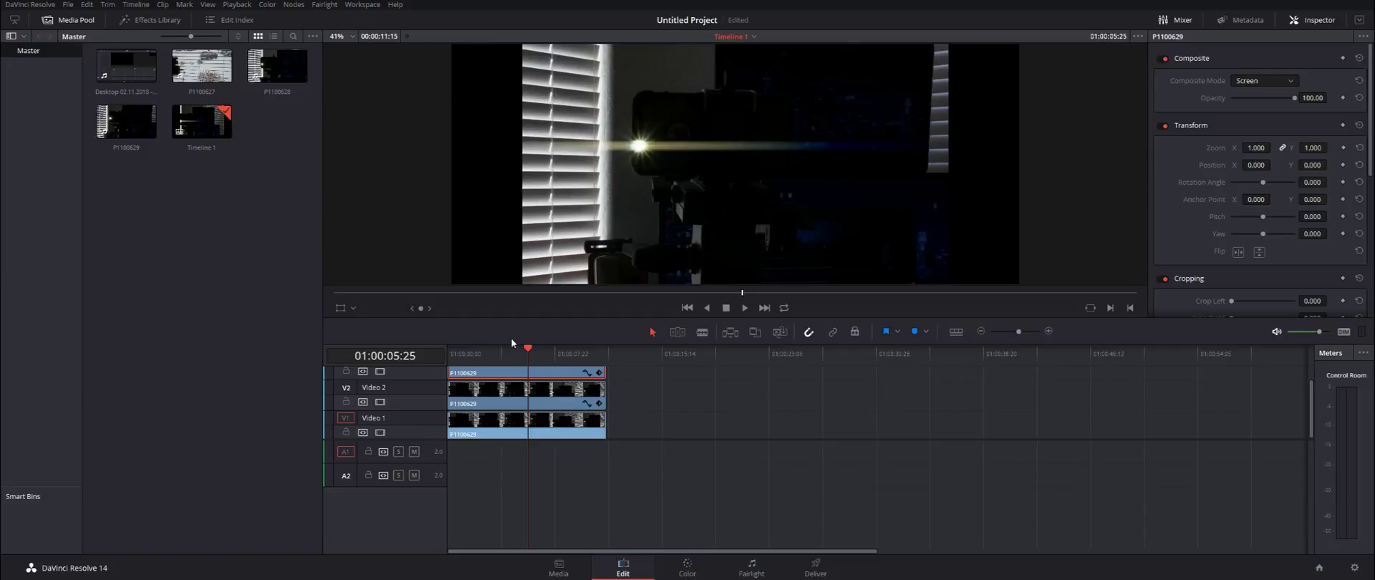
pyautogui.click(506, 353)
pyautogui.scroll(-3, 1279, 134)
pyautogui.scroll(-2, 1279, 135)
pyautogui.scroll(5, 1282, 133)
pyautogui.click(1240, 253)
pyautogui.click(1259, 254)
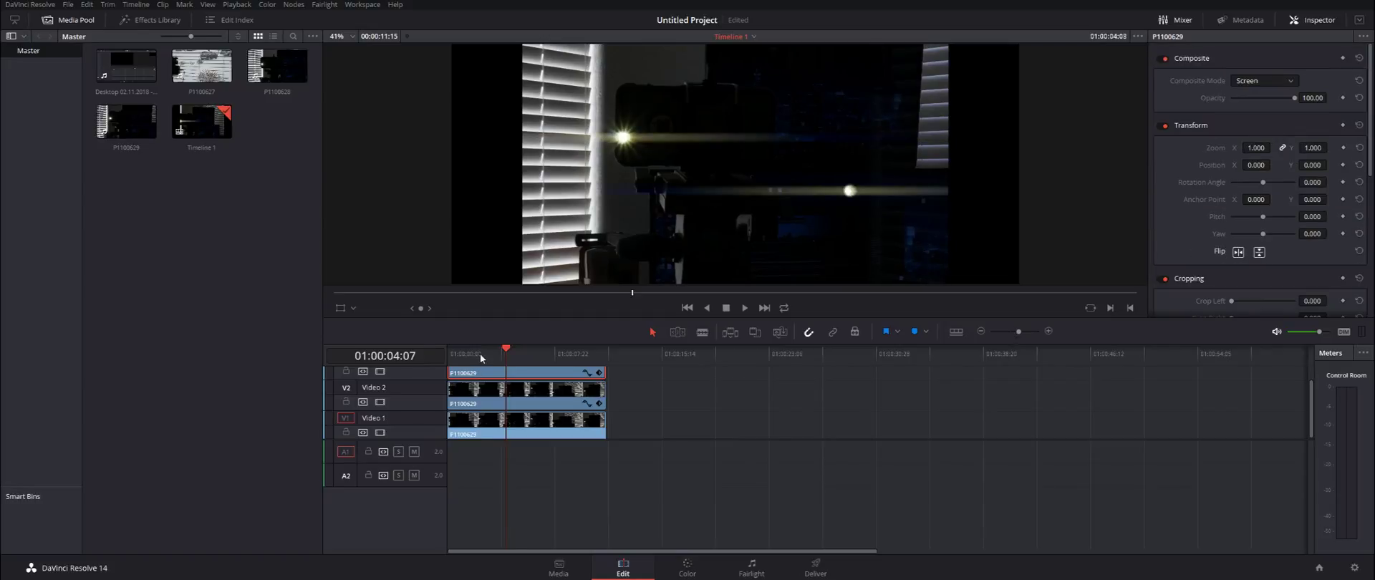
pyautogui.click(468, 355)
pyautogui.press('space')
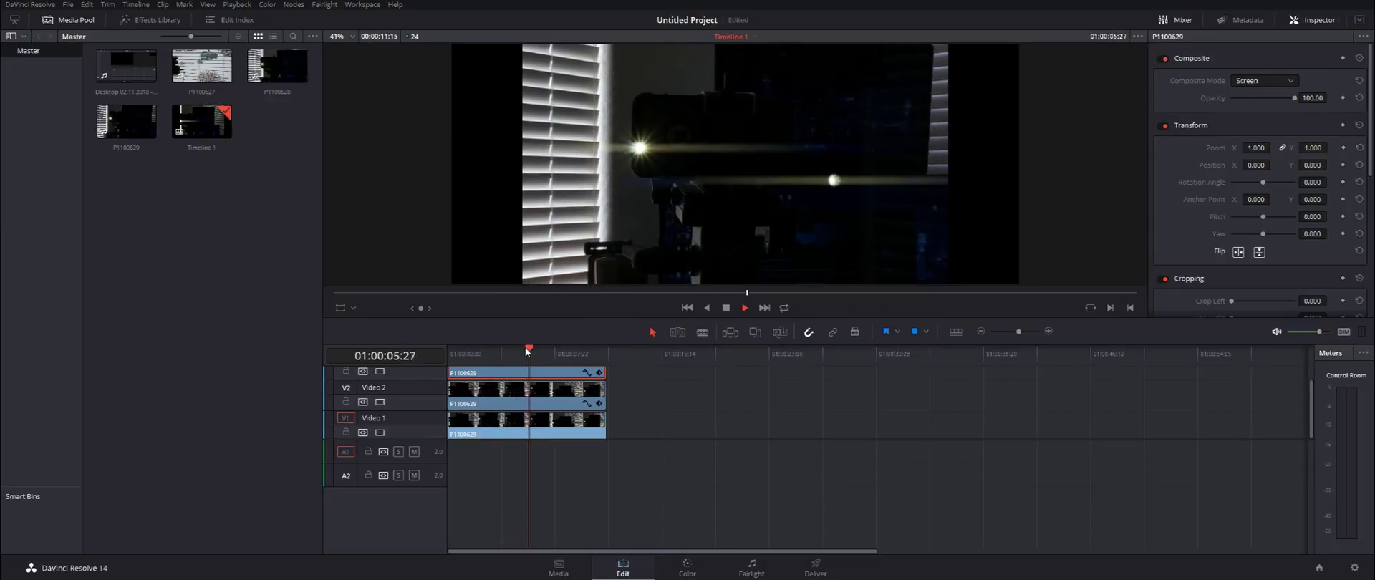
pyautogui.press('space')
pyautogui.hotkey('shift', '6')
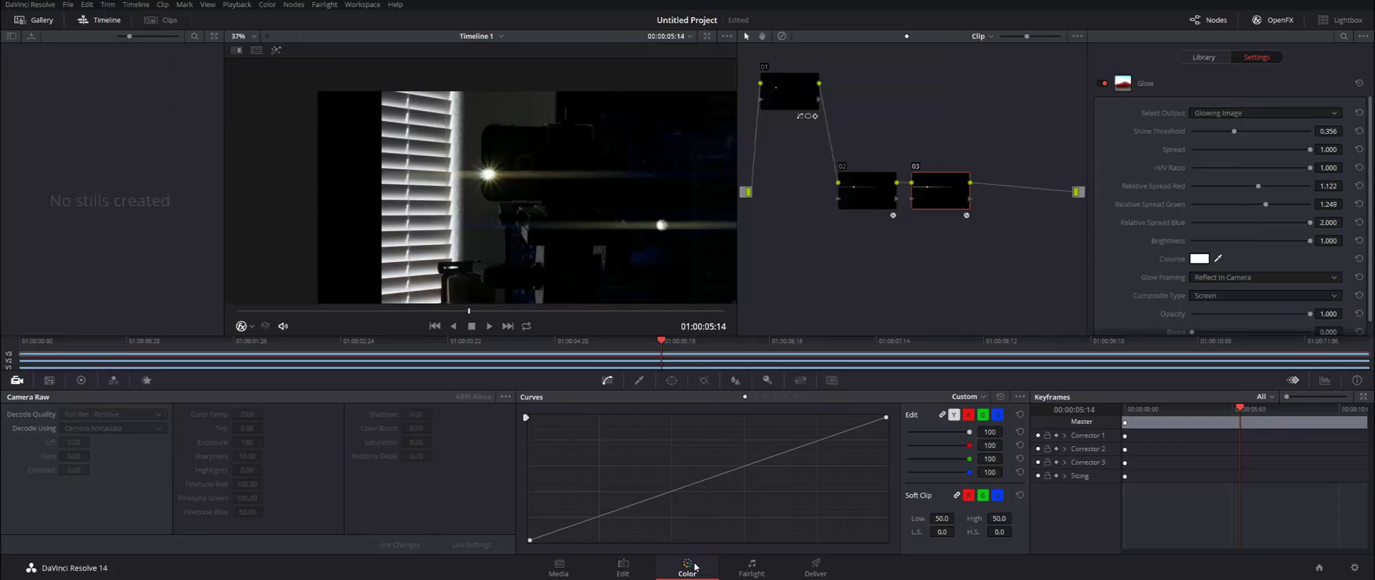
# Step: Add serial node 04 with a Blur radius of about 0.73
pyautogui.hotkey('alt', 's')
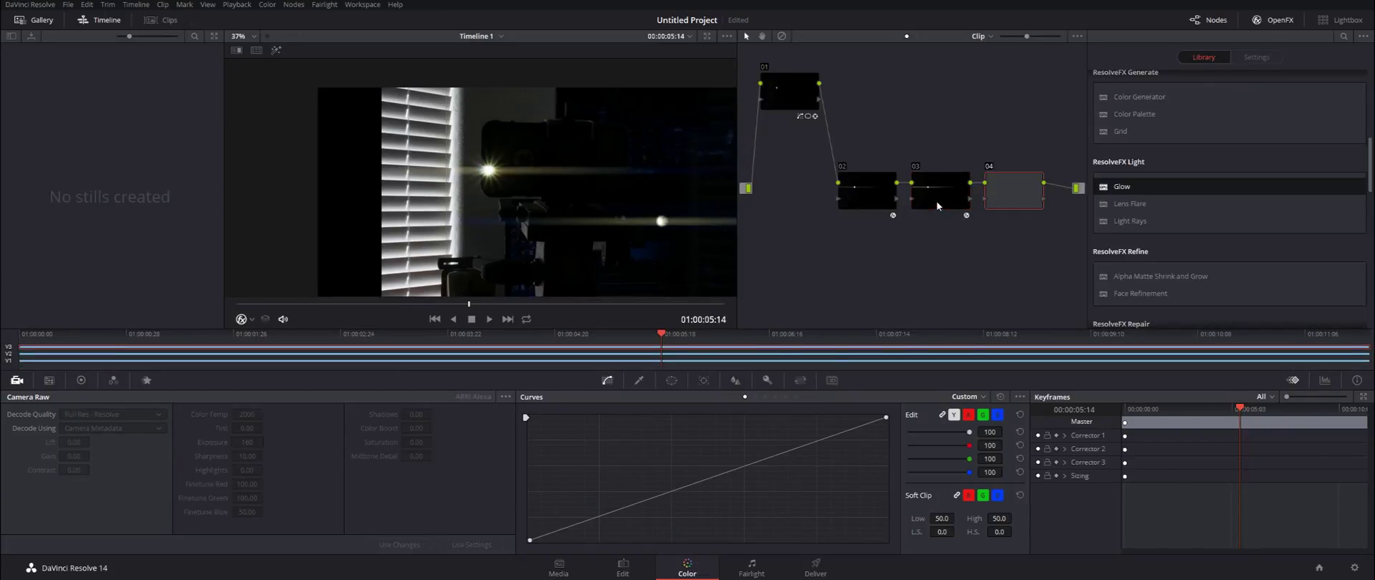
pyautogui.click(735, 380)
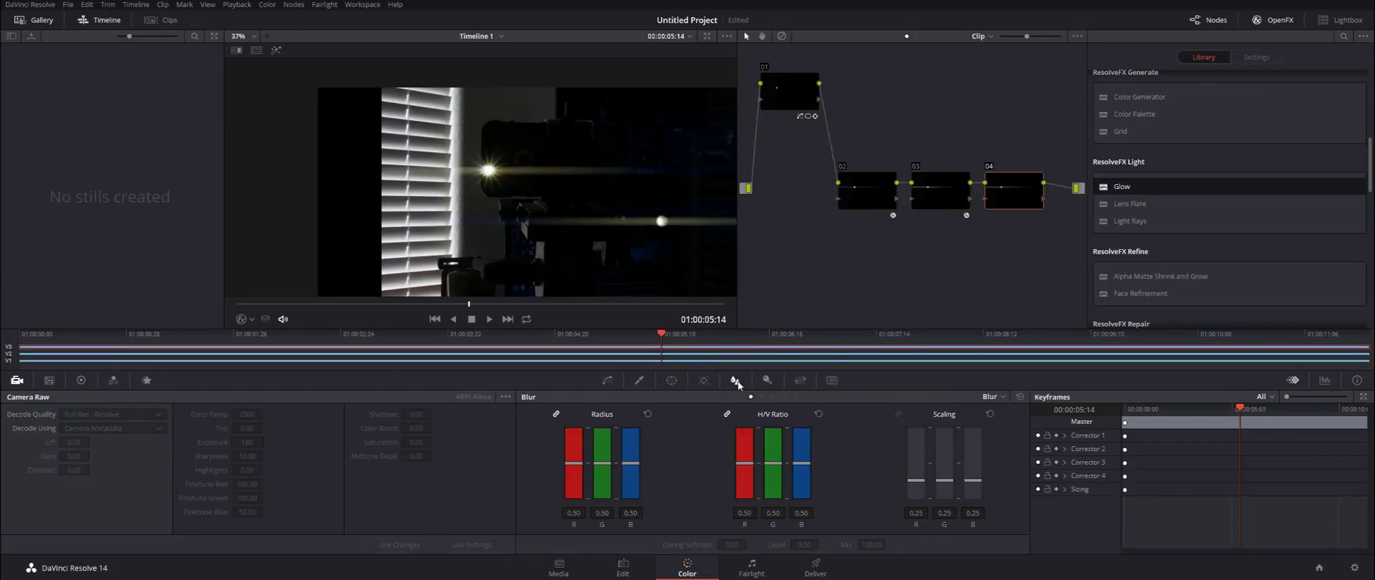
pyautogui.moveTo(629, 464); pyautogui.dragTo(629, 447)
pyautogui.click(622, 570)
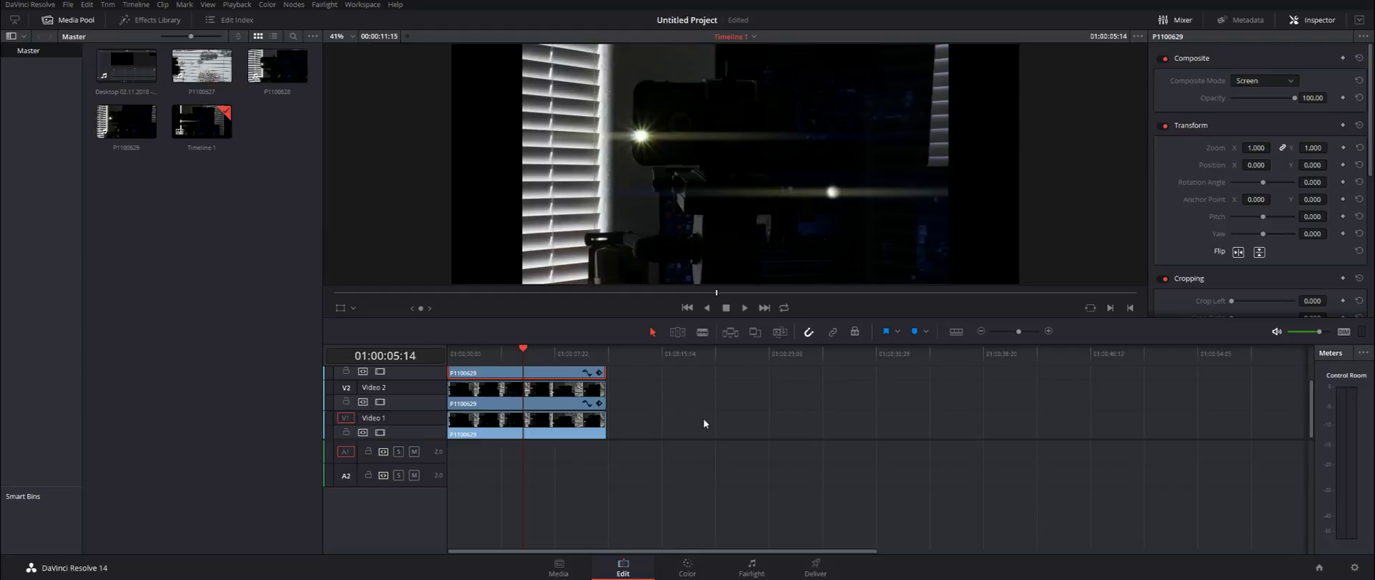
# Step: Lower the top clip's Inspector Opacity to 77.07 and play to check it
pyautogui.moveTo(535, 355); pyautogui.dragTo(520, 355)
pyautogui.moveTo(1294, 97); pyautogui.dragTo(1285, 97)
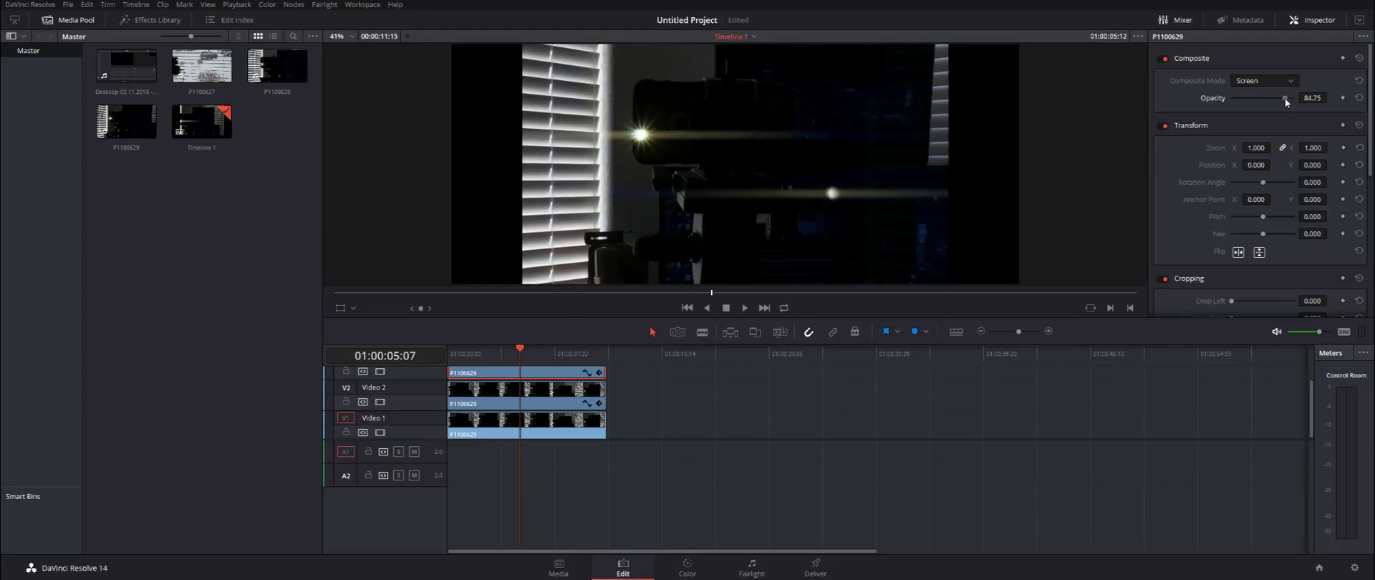
pyautogui.press('space')
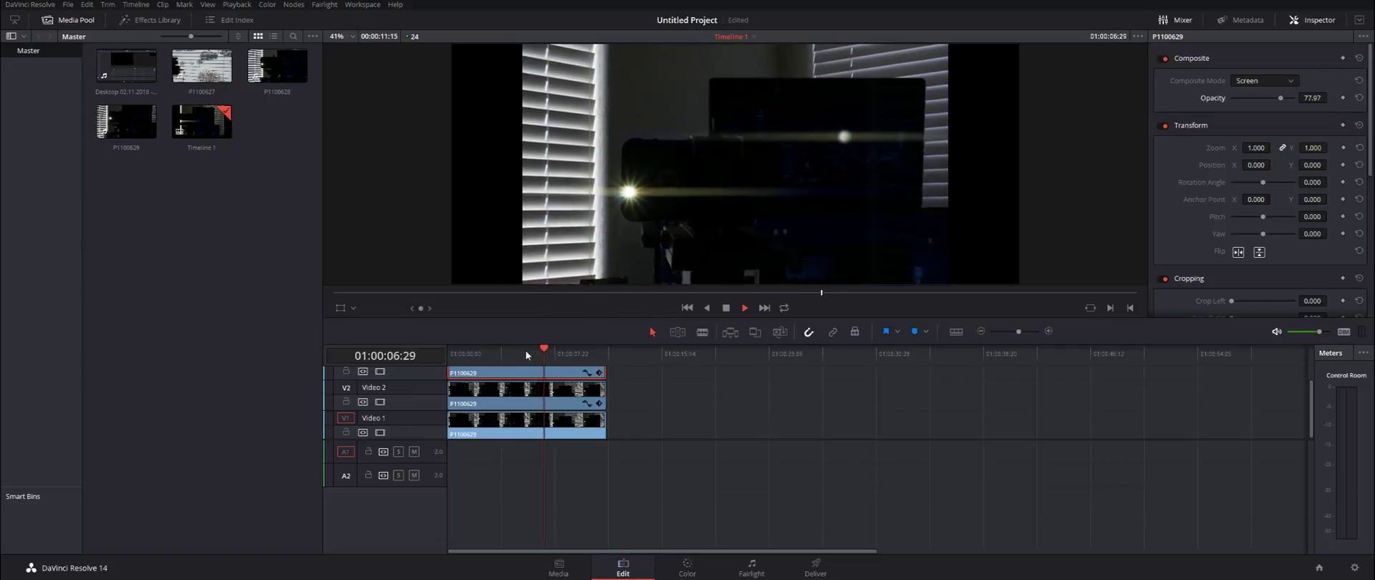
pyautogui.press('space')
# Step: Move the Video 3 clip right so it starts where the first clip ends
pyautogui.scroll(2, 520, 369)
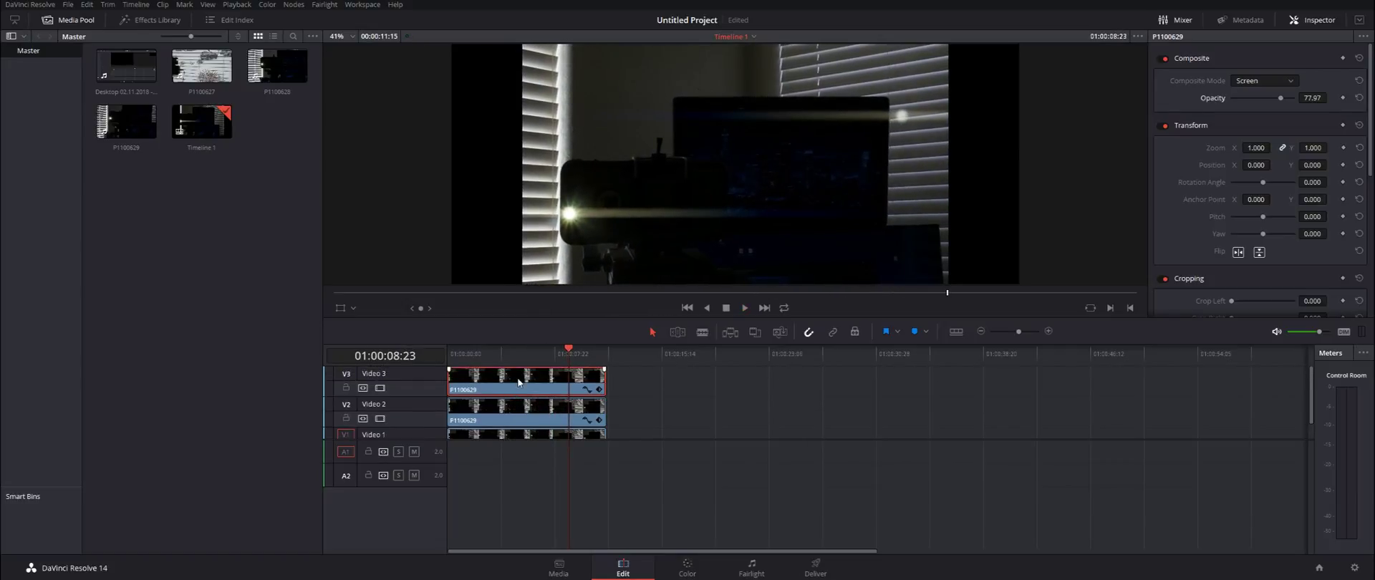
pyautogui.moveTo(519, 381); pyautogui.dragTo(669, 380)
pyautogui.moveTo(610, 348); pyautogui.dragTo(619, 354)
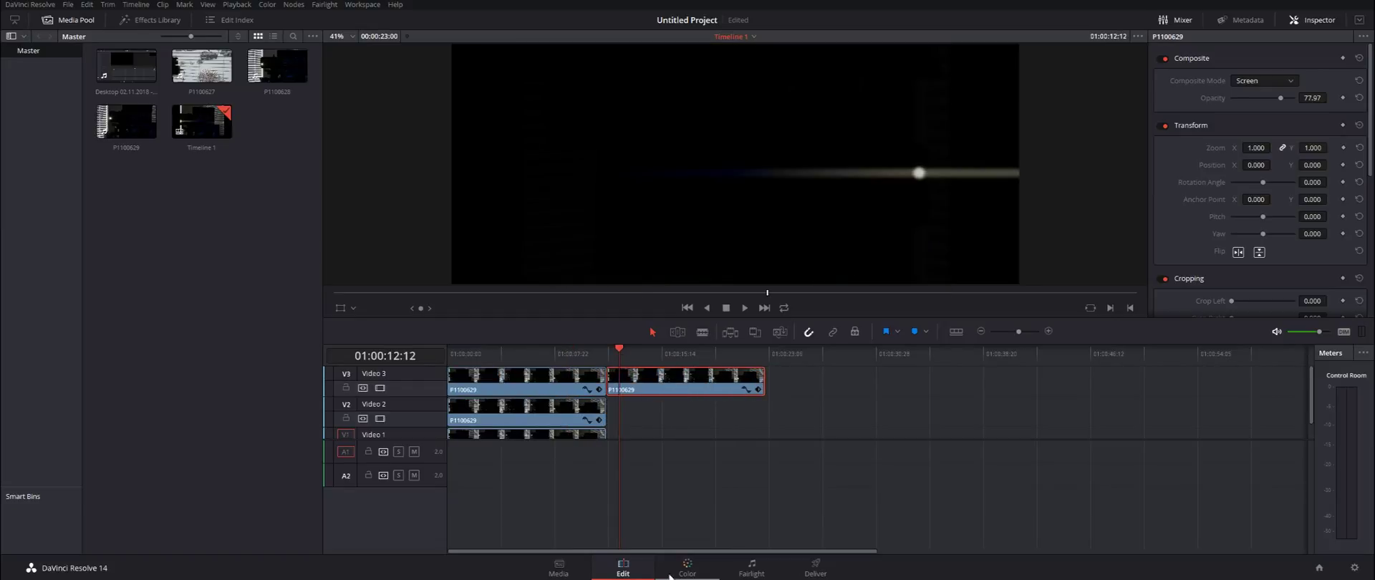
pyautogui.click(685, 569)
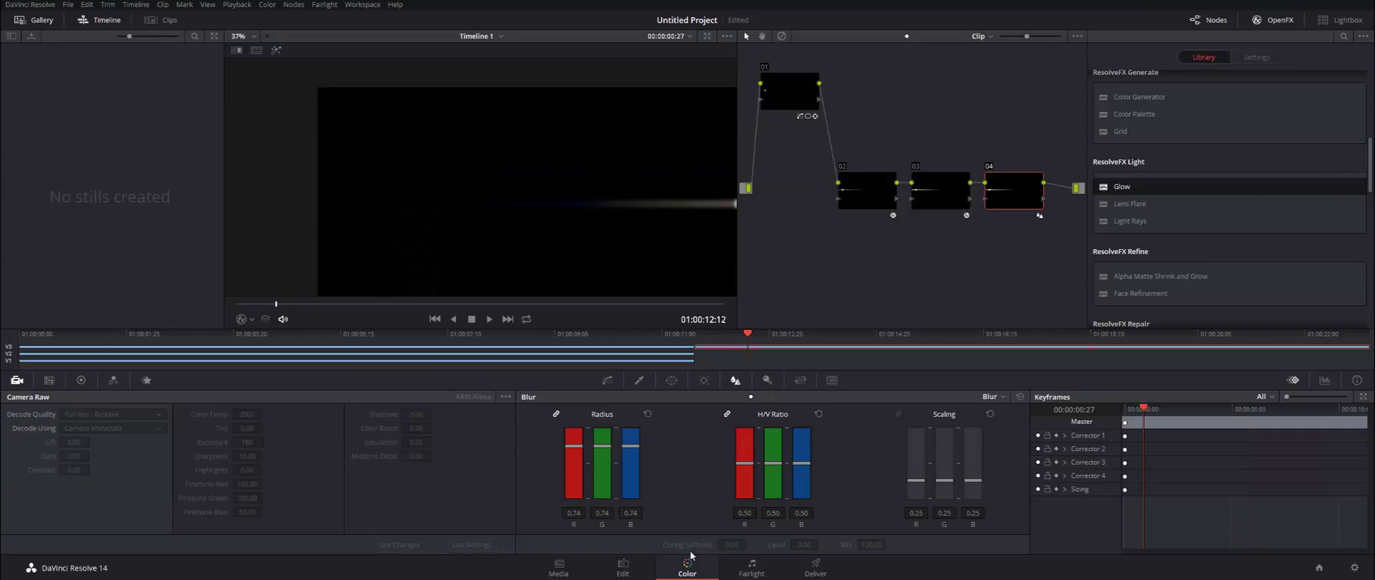
# Step: Delete nodes 04, 03 and 02, leaving only node 01
pyautogui.rightClick(1002, 181)
pyautogui.click(1025, 228)
pyautogui.rightClick(951, 201)
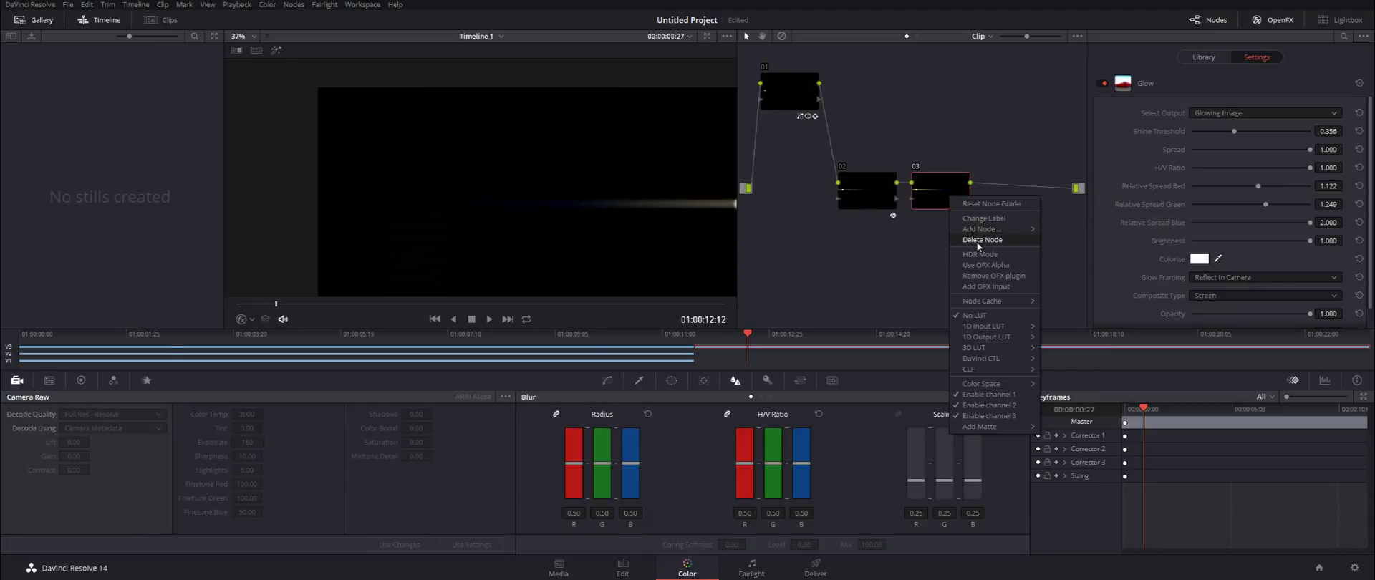
pyautogui.click(978, 240)
pyautogui.rightClick(874, 189)
pyautogui.click(895, 227)
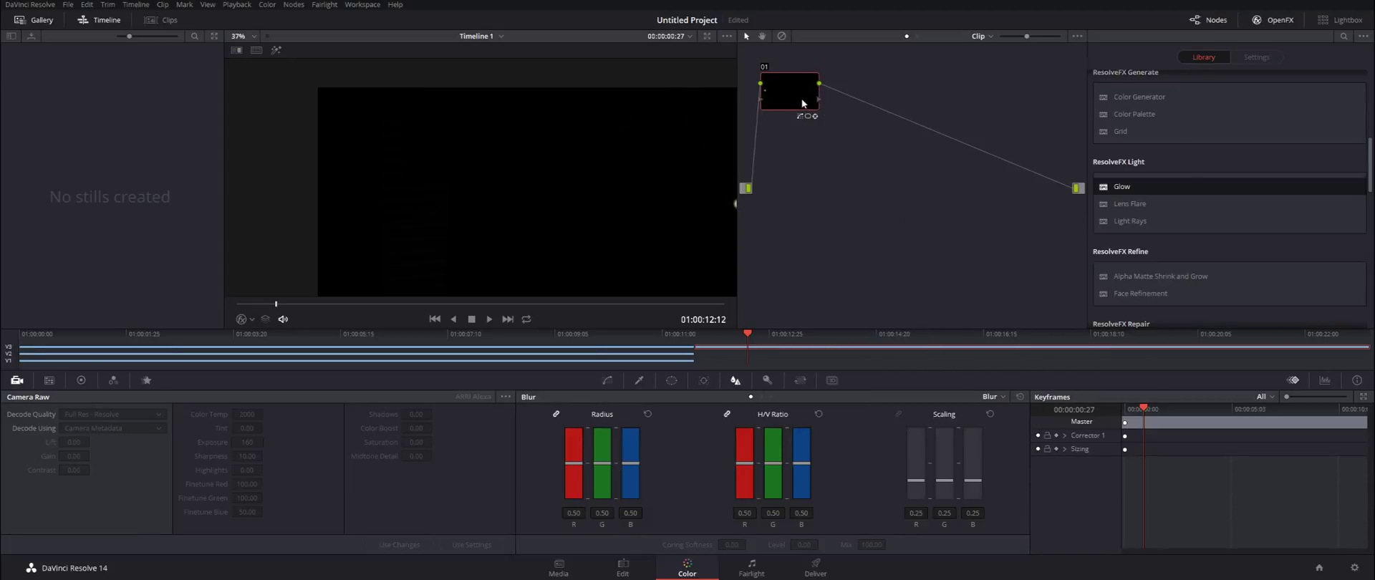
# Step: Move to a later frame, make the image fill the viewer, and scrub to watch the glow
pyautogui.moveTo(836, 346); pyautogui.dragTo(1032, 334)
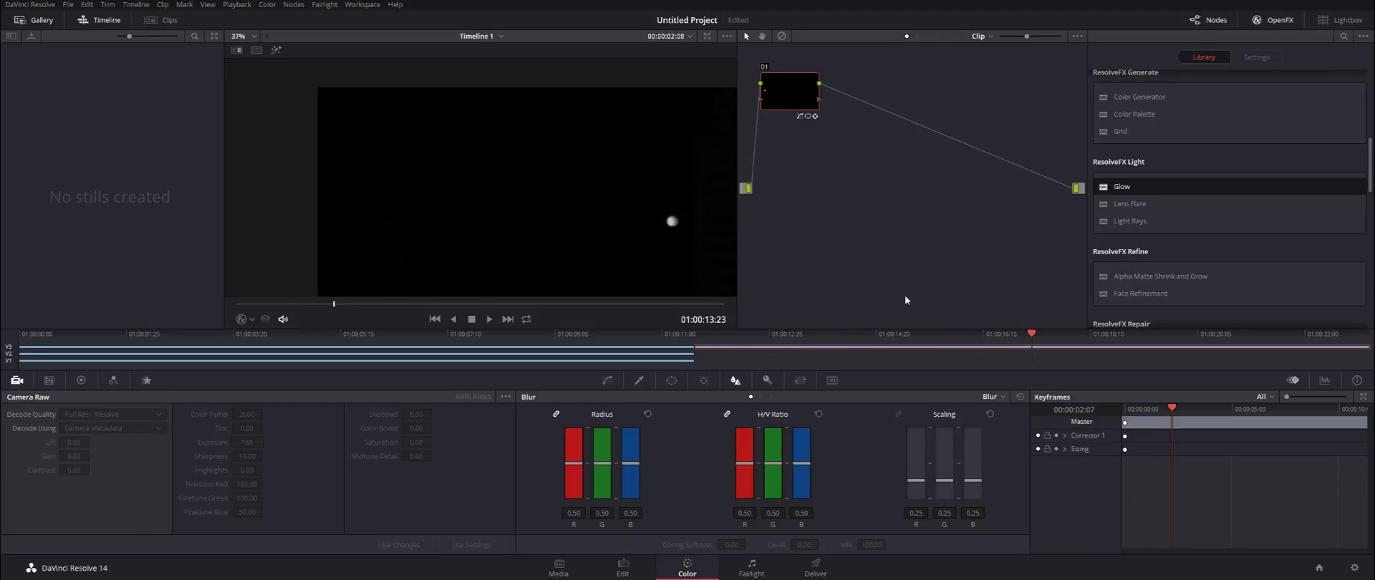
pyautogui.click(235, 51)
pyautogui.click(269, 60)
pyautogui.moveTo(787, 334)
pyautogui.mouseDown()
pyautogui.moveTo(734, 334)
pyautogui.moveTo(908, 334)
pyautogui.moveTo(726, 333)
pyautogui.moveTo(867, 332)
pyautogui.moveTo(752, 346)
pyautogui.moveTo(880, 336)
pyautogui.moveTo(768, 334)
pyautogui.mouseUp()
# Step: Add serial node 02 with the Light Rays effect and preview the rays from the first frame
pyautogui.hotkey('alt', 's')
pyautogui.moveTo(877, 106); pyautogui.dragTo(905, 240)
pyautogui.moveTo(1130, 221)
pyautogui.mouseDown()
pyautogui.moveTo(1017, 242)
pyautogui.moveTo(891, 231)
pyautogui.mouseUp()
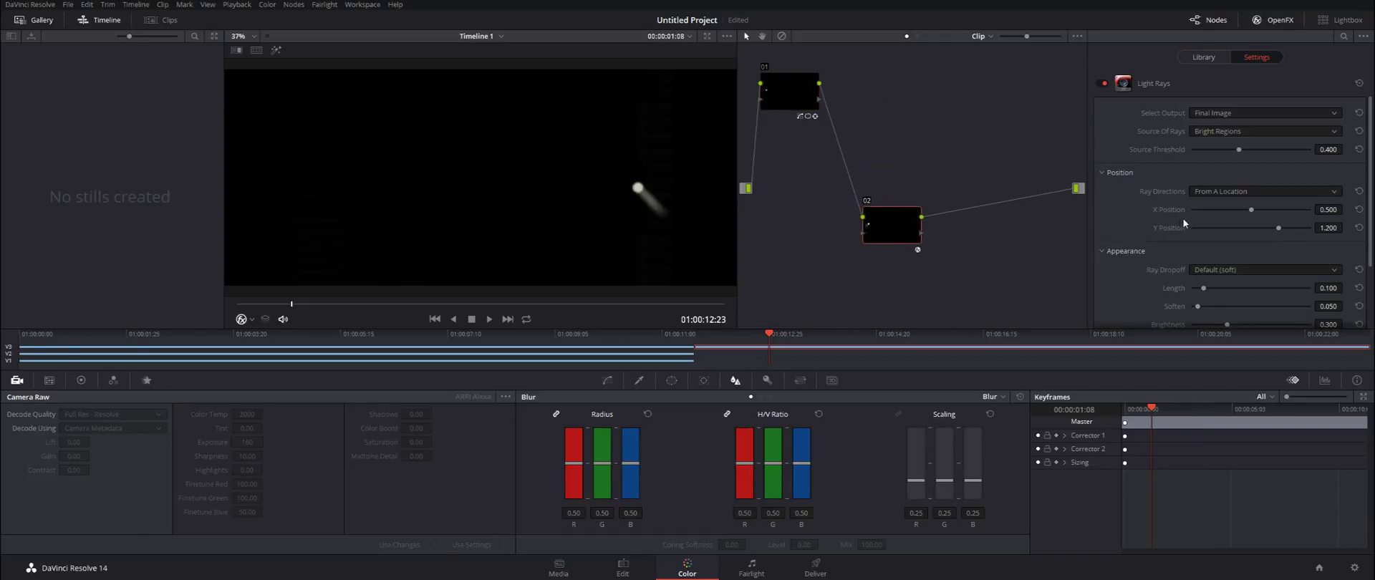
pyautogui.moveTo(754, 347); pyautogui.dragTo(850, 331)
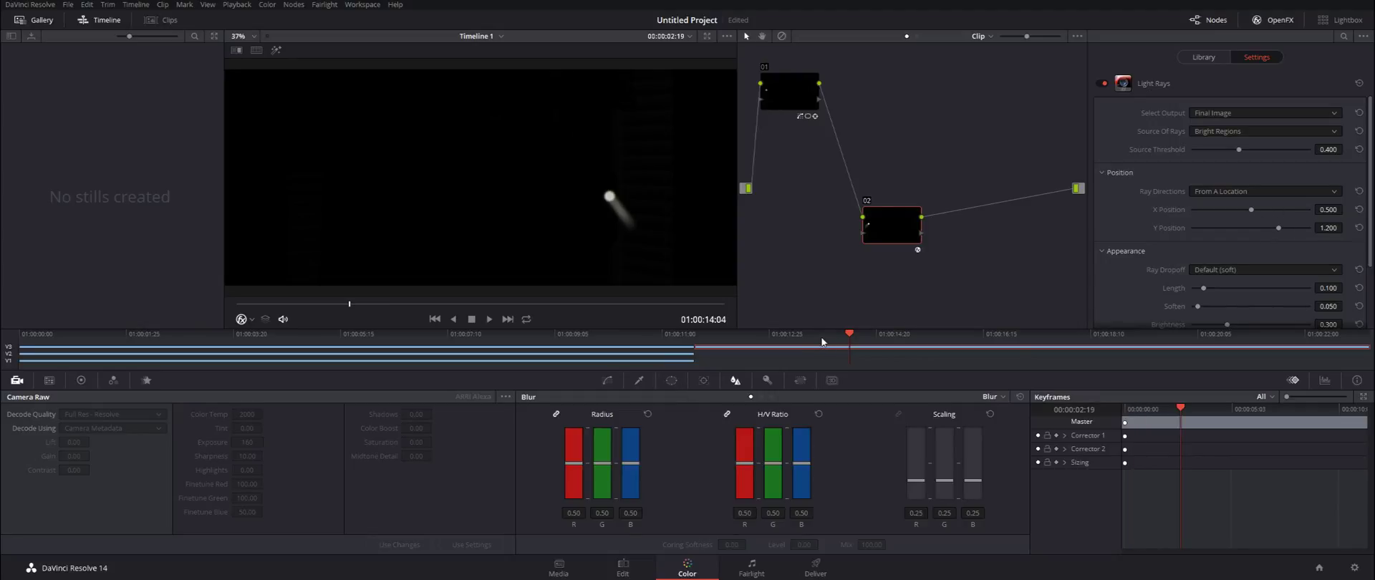
pyautogui.press('Up')
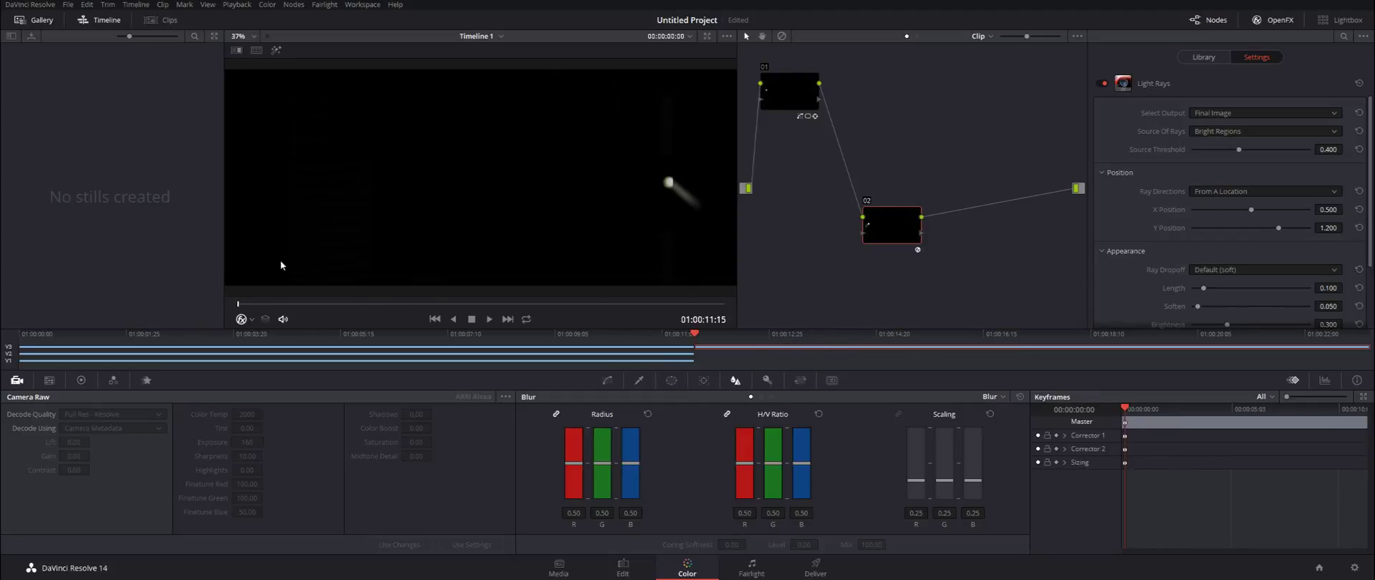
pyautogui.press('space')
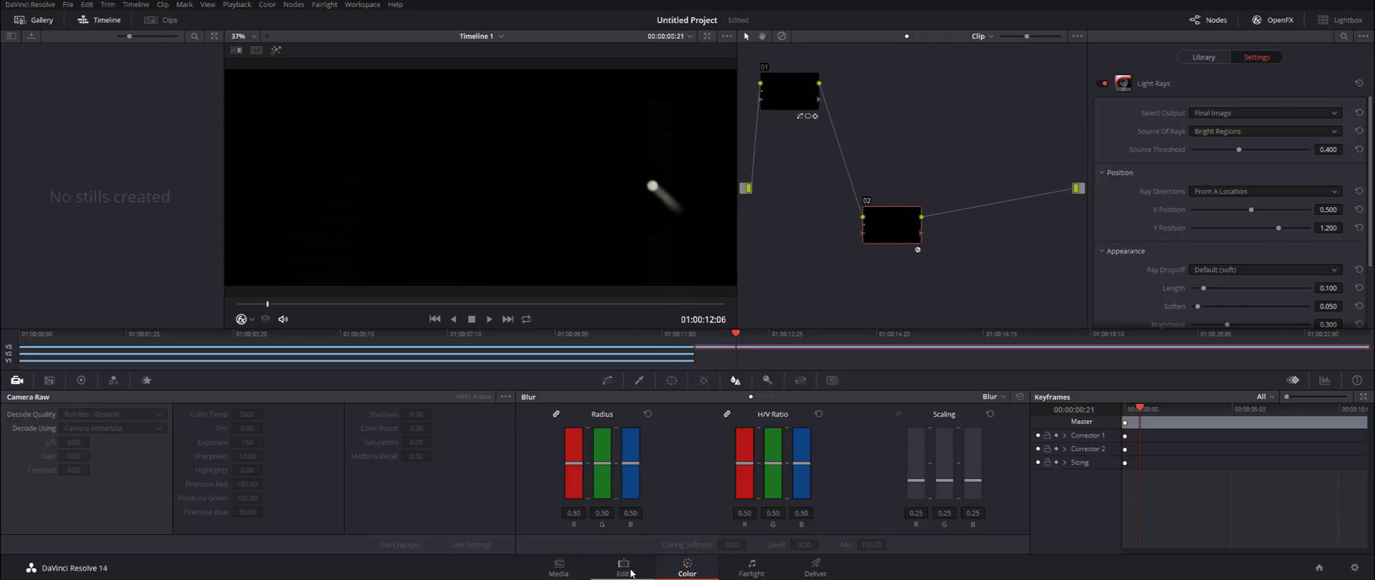
# Step: Apply Flip Horizontal to the top-track flare clip, then show its first frame on the Color page
pyautogui.click(648, 573)
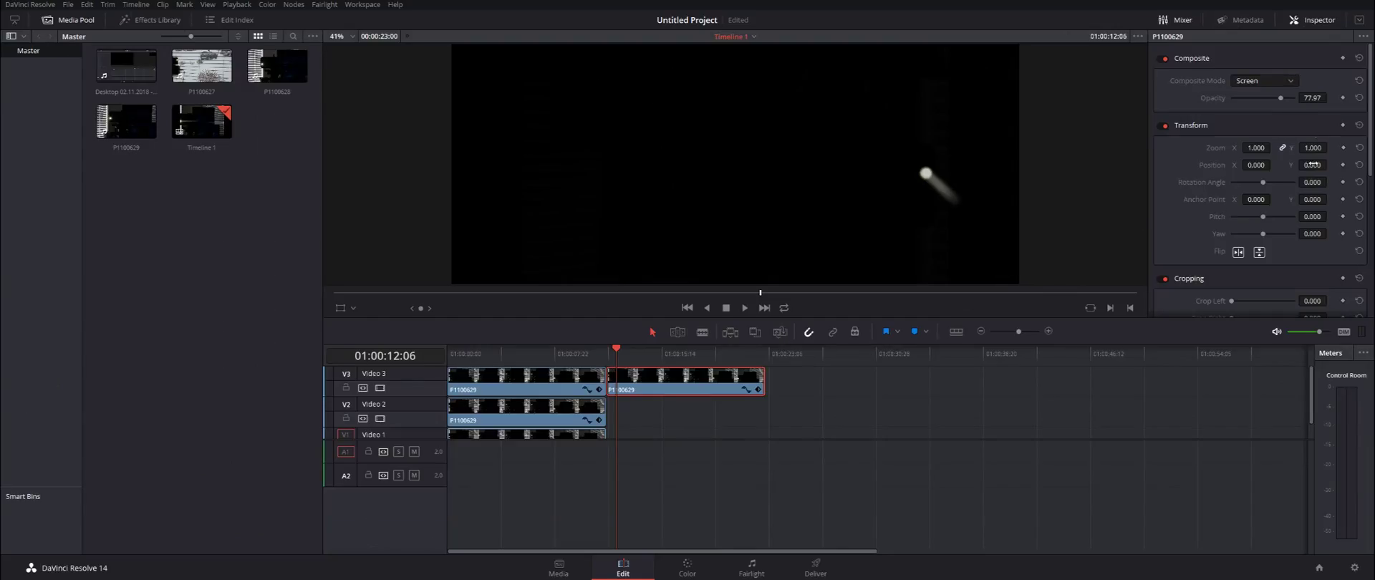
pyautogui.scroll(-1, 1313, 164)
pyautogui.click(1238, 220)
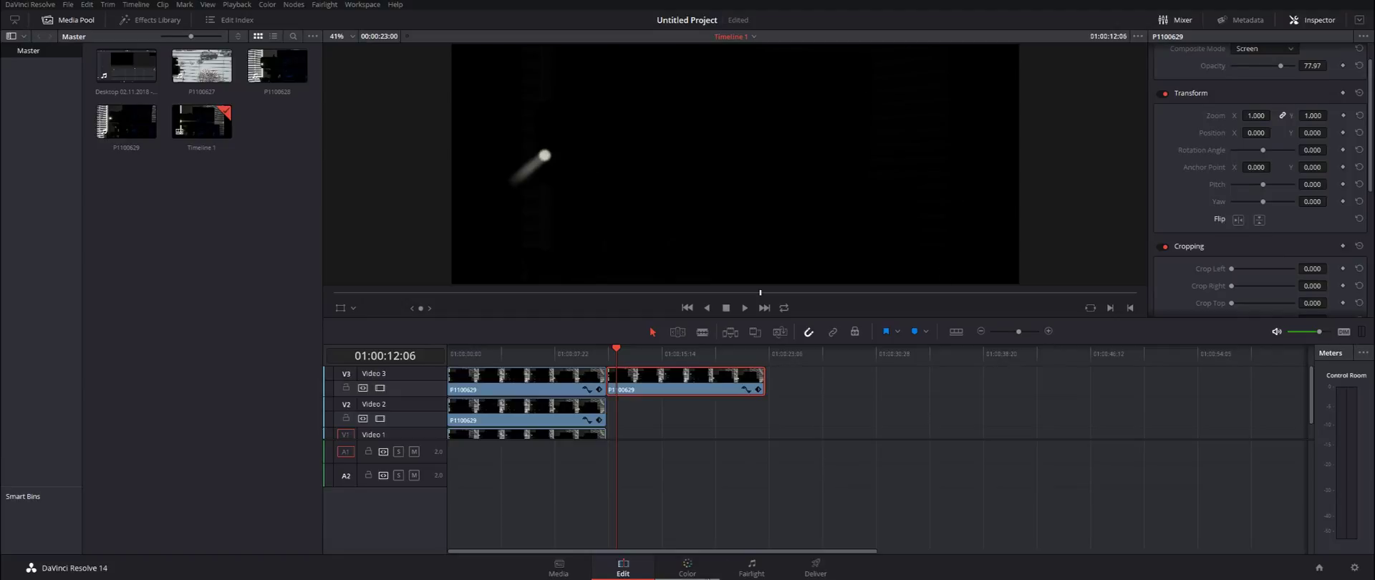
pyautogui.click(667, 570)
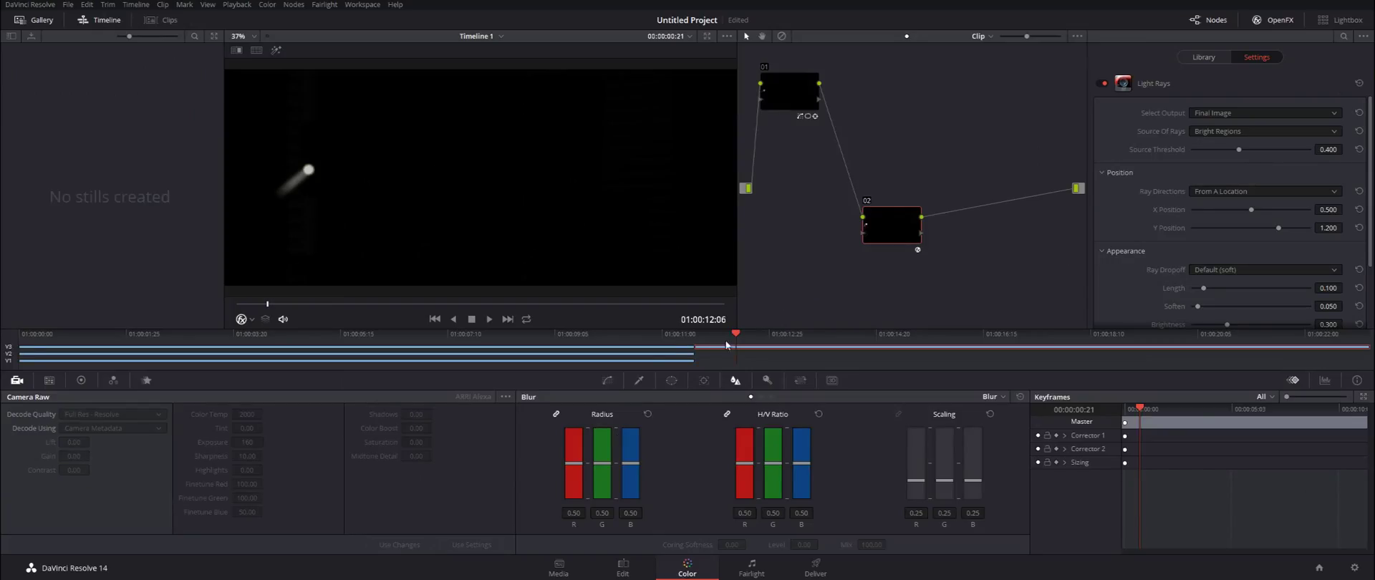
pyautogui.moveTo(276, 310); pyautogui.dragTo(199, 258)
# Step: Move the Light Rays source onto the light spot at X 0.002, Y 0.531
pyautogui.click(701, 382)
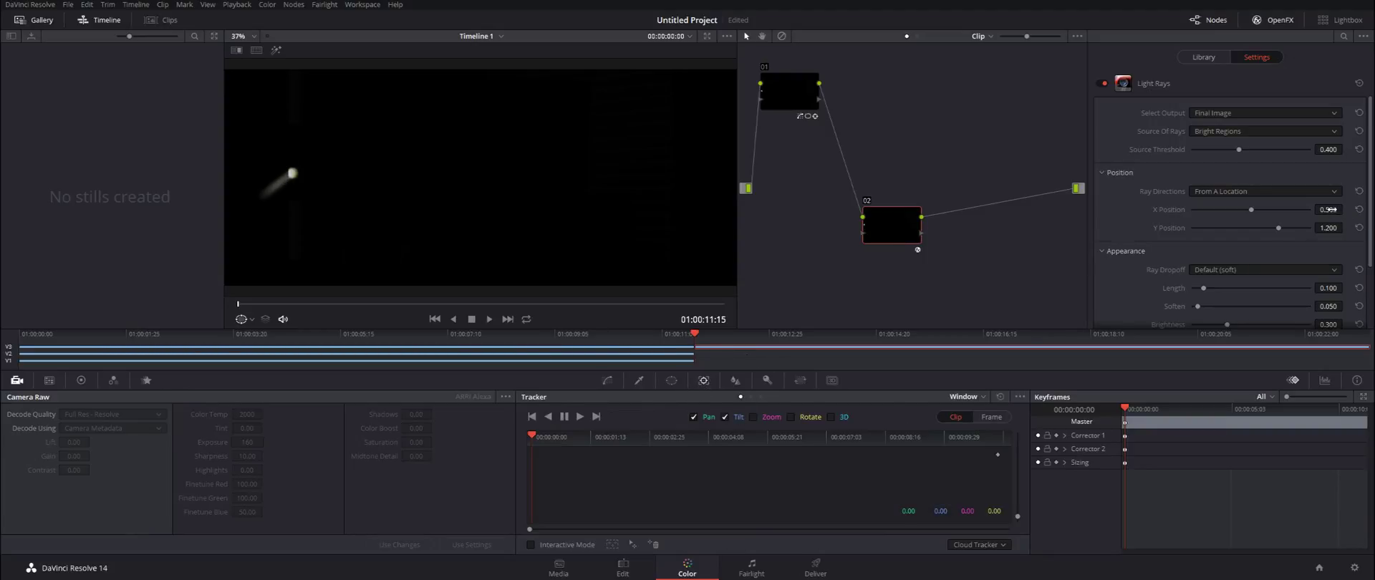
pyautogui.moveTo(1329, 209); pyautogui.dragTo(1293, 209)
pyautogui.moveTo(1328, 209); pyautogui.dragTo(1325, 209)
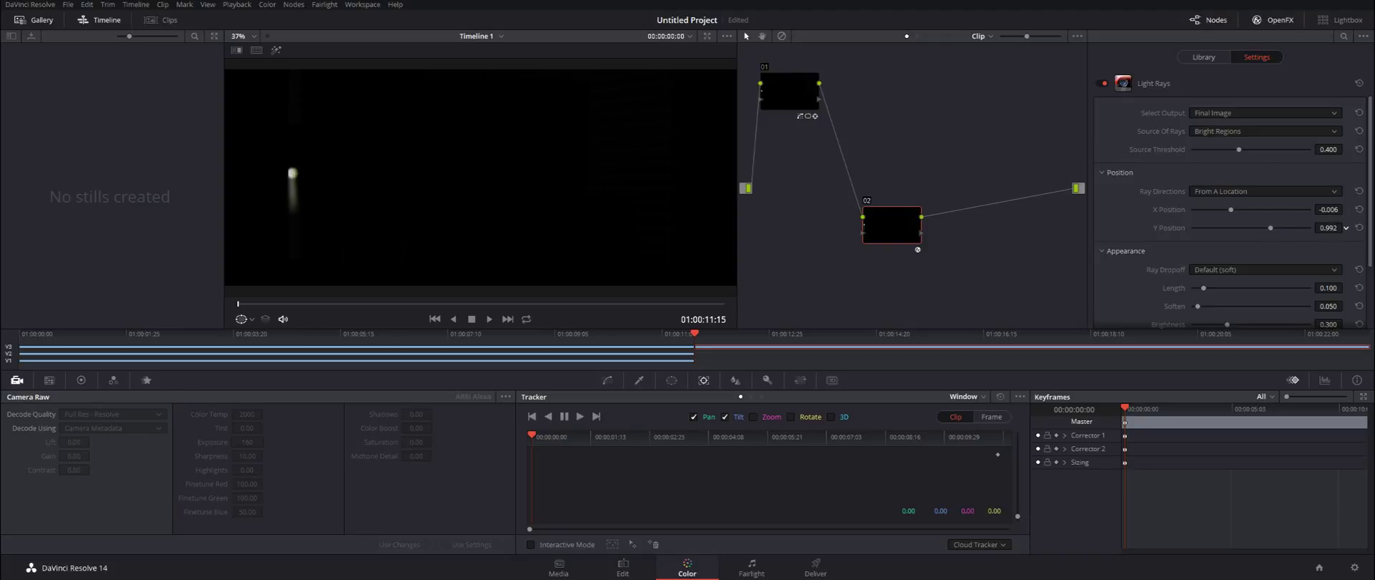
pyautogui.moveTo(1346, 227); pyautogui.dragTo(1347, 228)
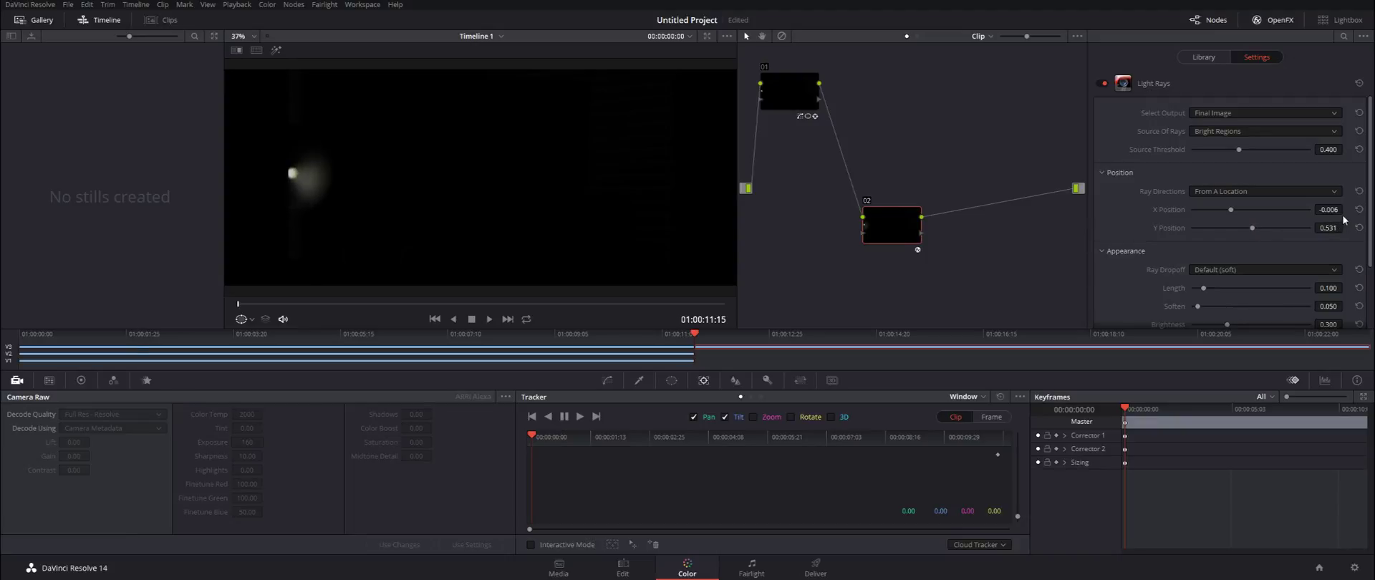
pyautogui.moveTo(1345, 209); pyautogui.dragTo(1345, 209)
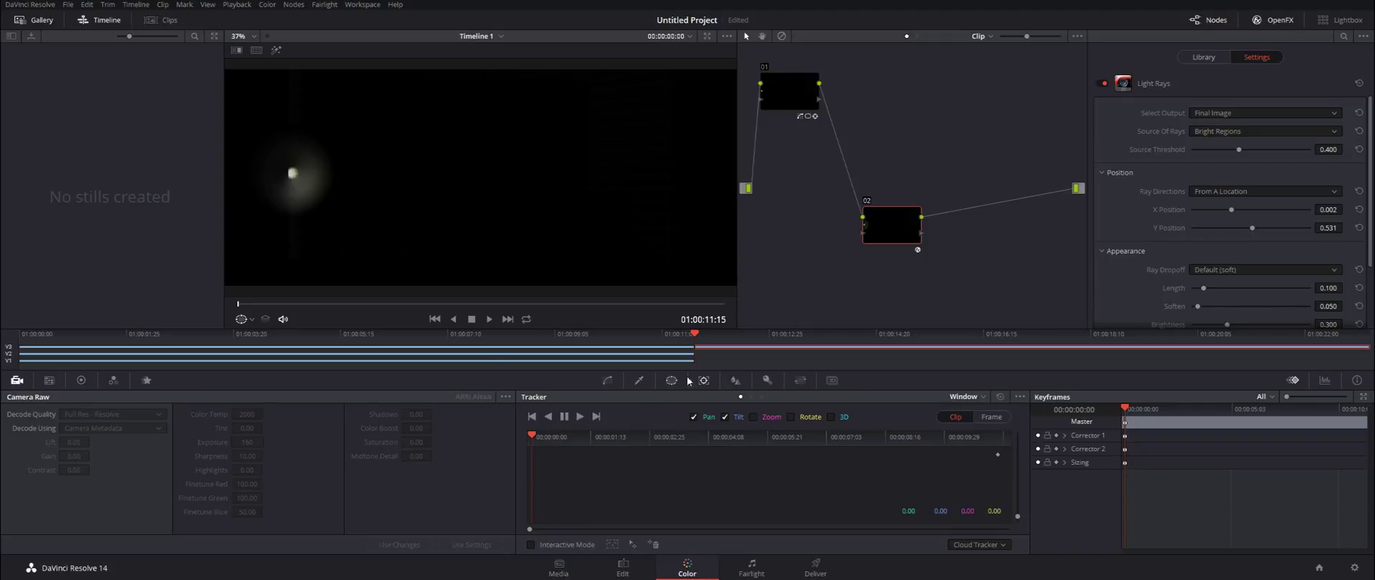
# Step: Switch the tracker to FX mode and place a tracking point on the light spot
pyautogui.click(969, 396)
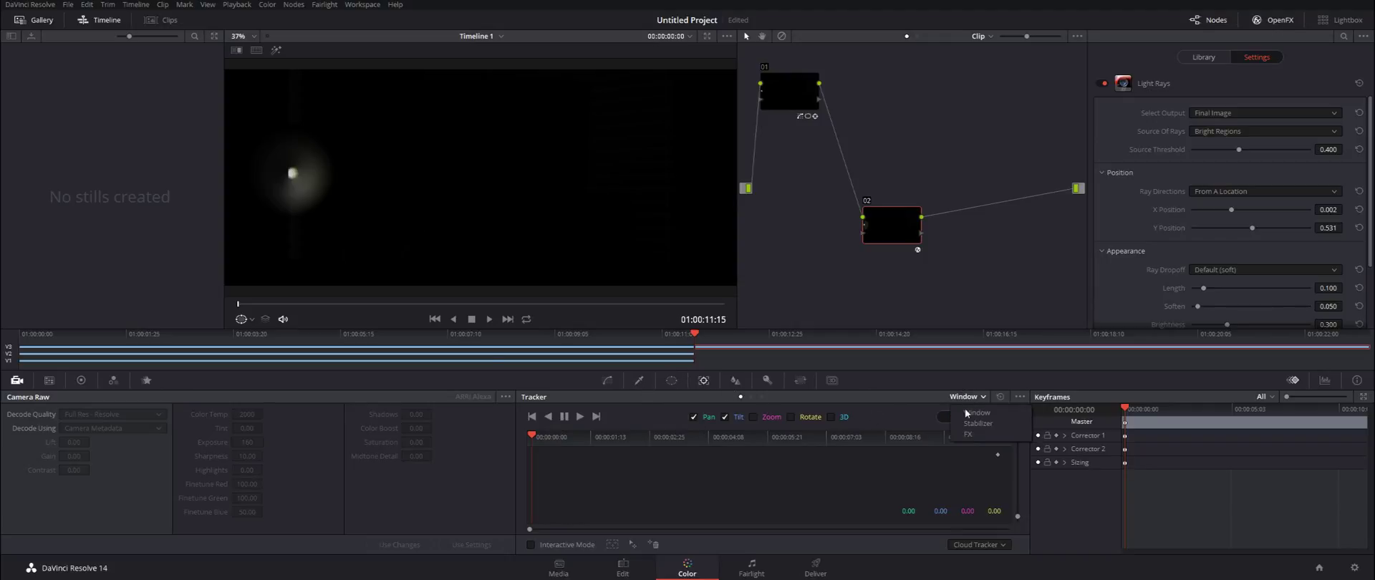
pyautogui.click(964, 434)
pyautogui.click(532, 544)
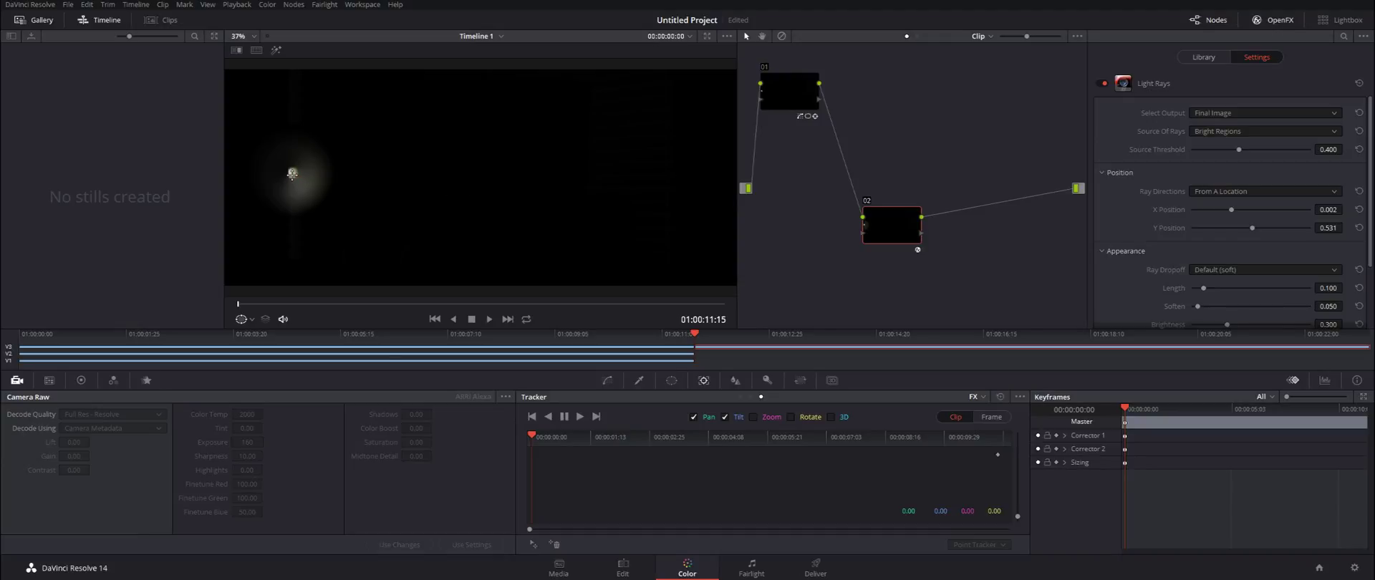
pyautogui.click(292, 173)
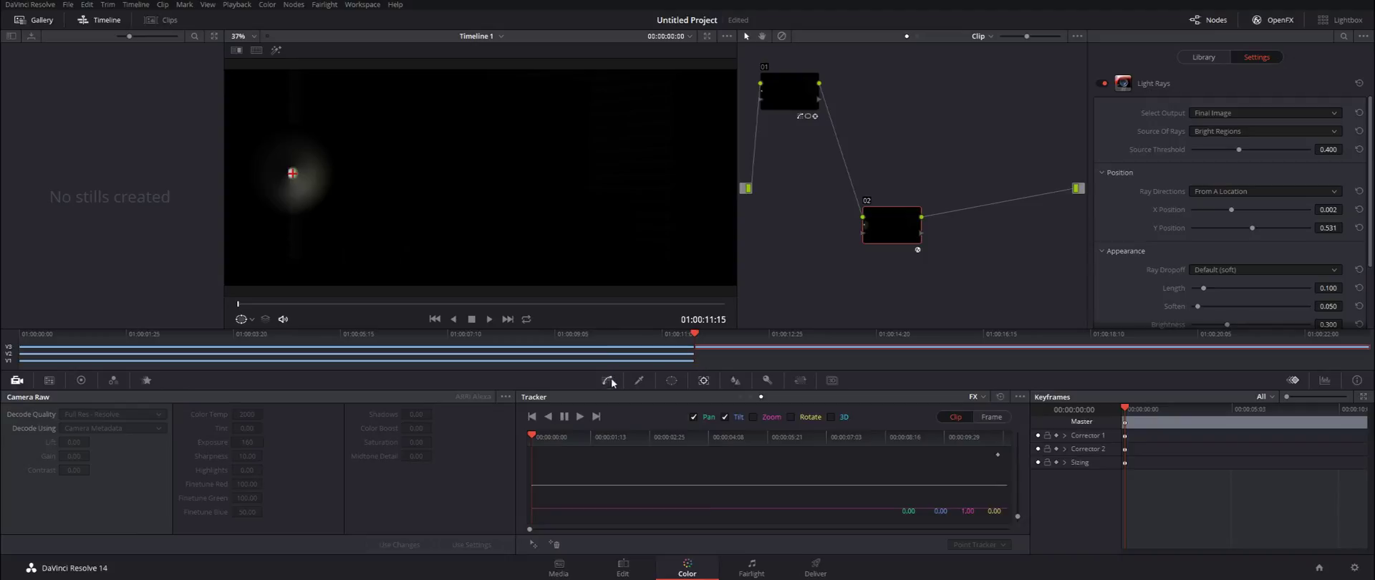
# Step: Track the light forward, set rays X Position to 0.081, then track backward and forward from 02:25
pyautogui.click(580, 417)
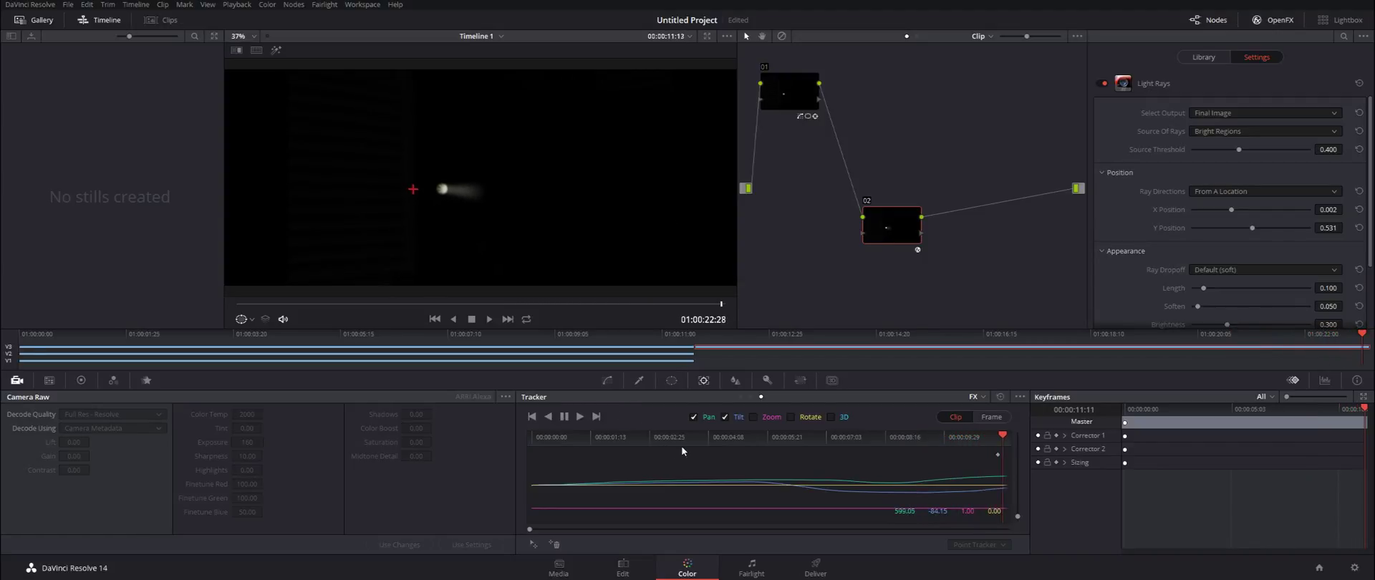
pyautogui.moveTo(656, 436); pyautogui.dragTo(663, 436)
pyautogui.click(767, 445)
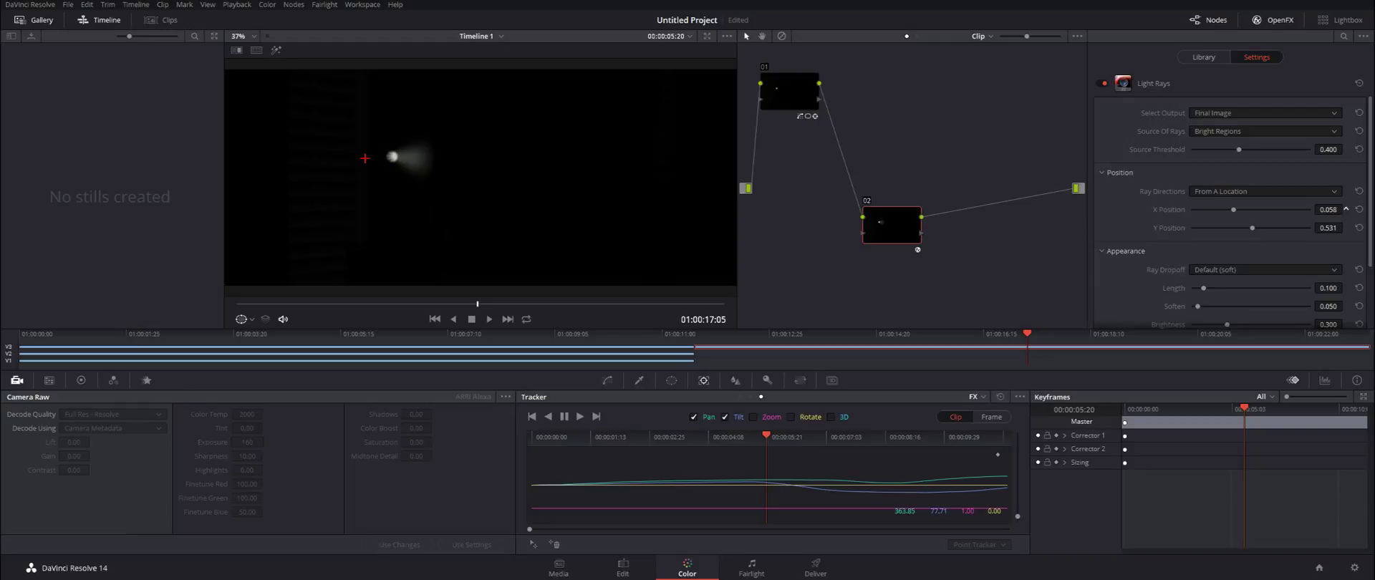
pyautogui.moveTo(1328, 209); pyautogui.dragTo(1334, 209)
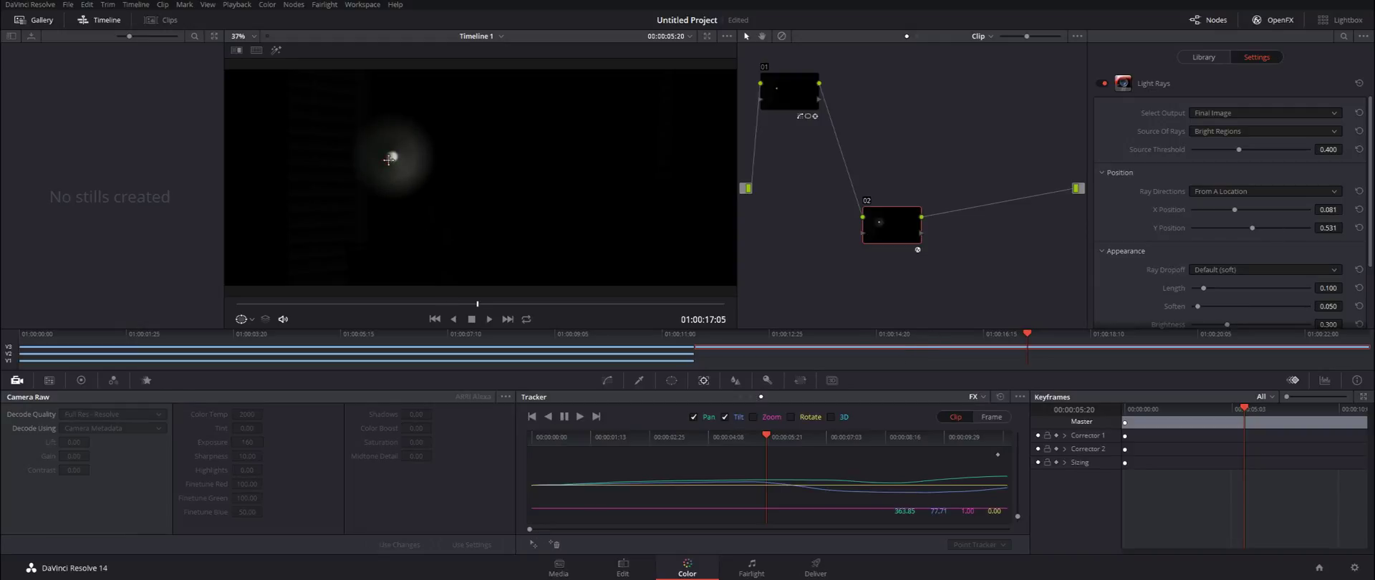
pyautogui.click(550, 419)
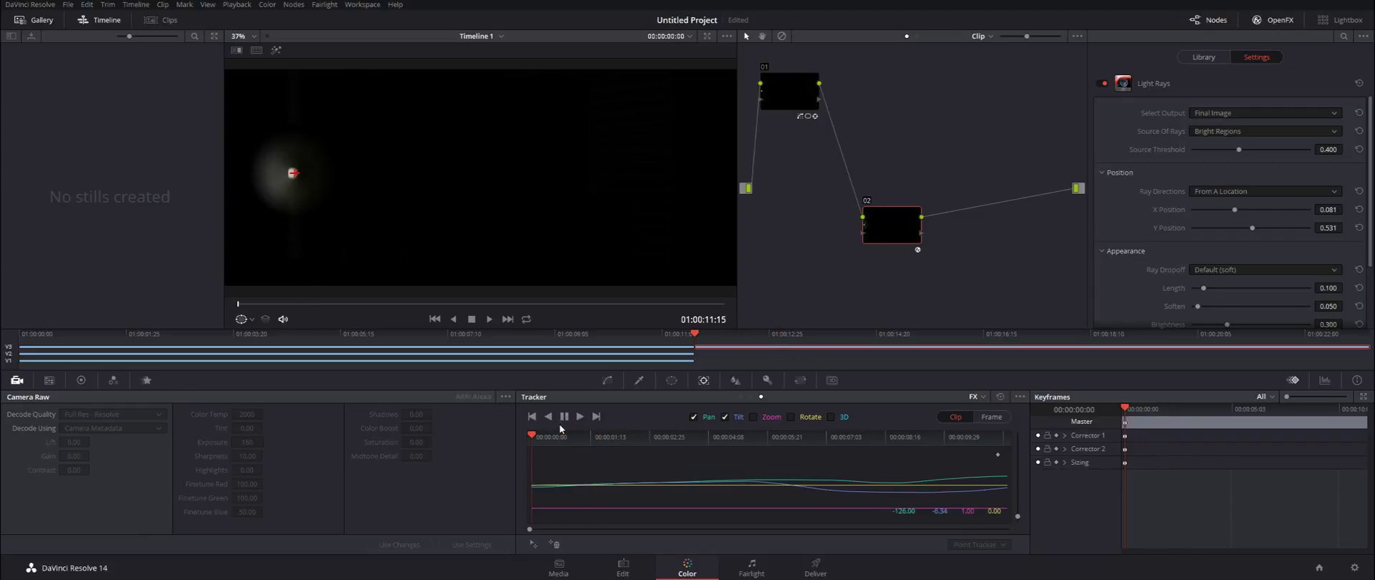
pyautogui.moveTo(587, 438); pyautogui.dragTo(665, 439)
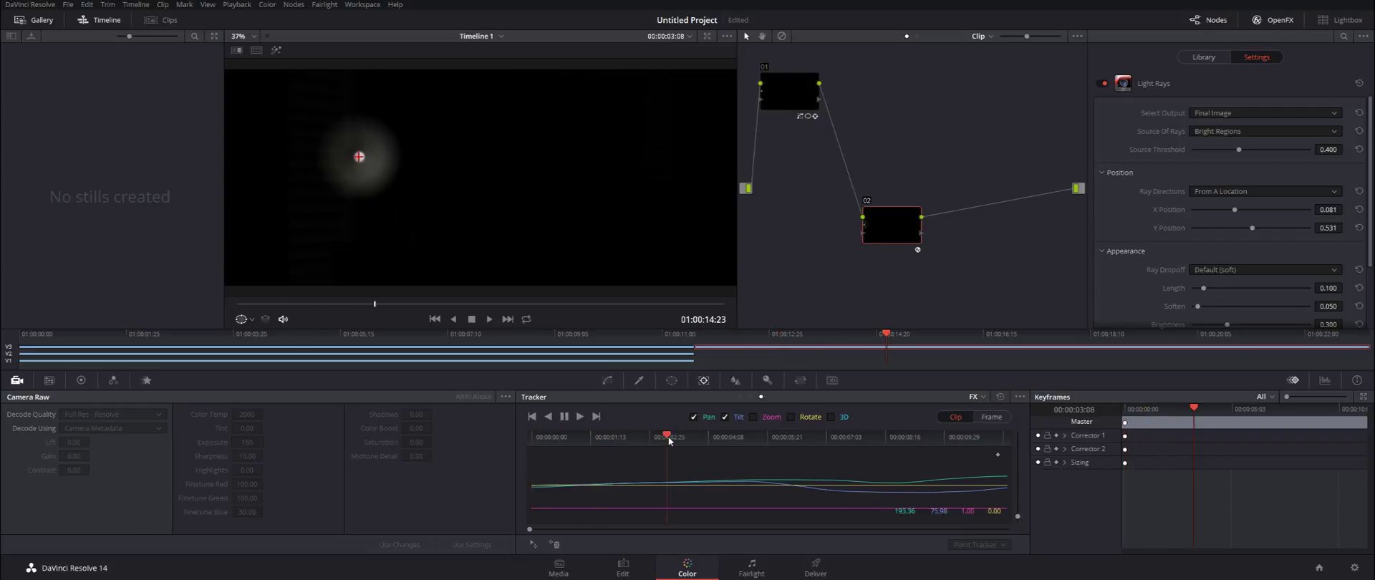
pyautogui.click(579, 417)
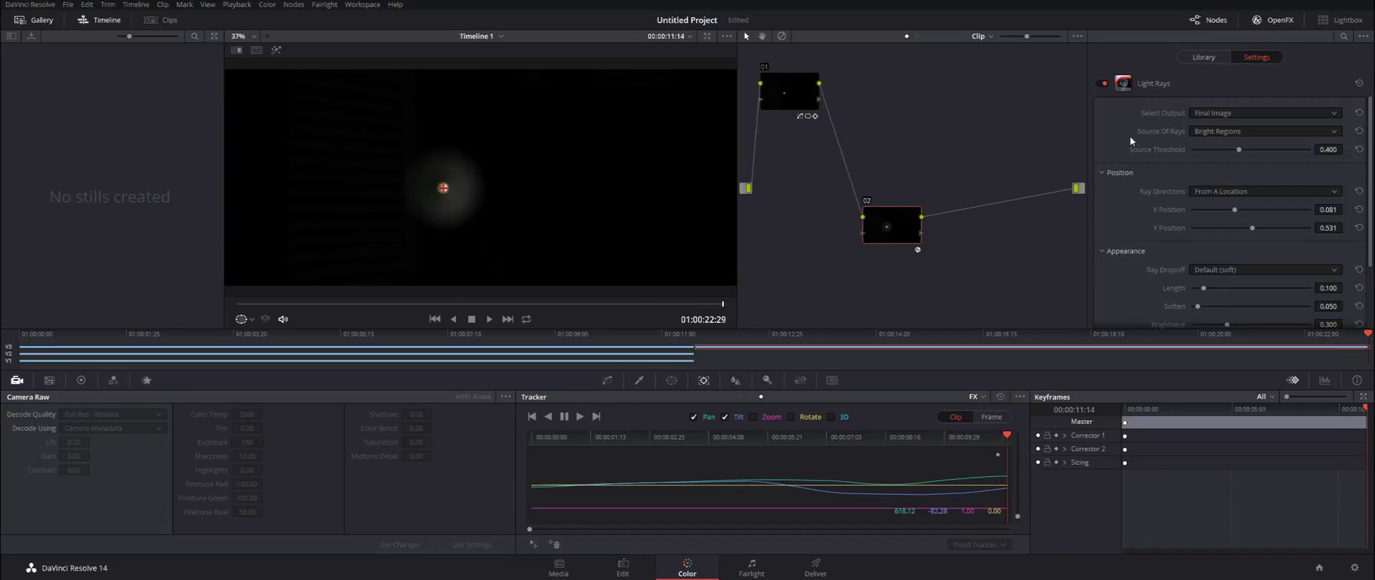
# Step: Lengthen the Light Rays to 0.194 and then further
pyautogui.moveTo(1197, 287); pyautogui.dragTo(1190, 307)
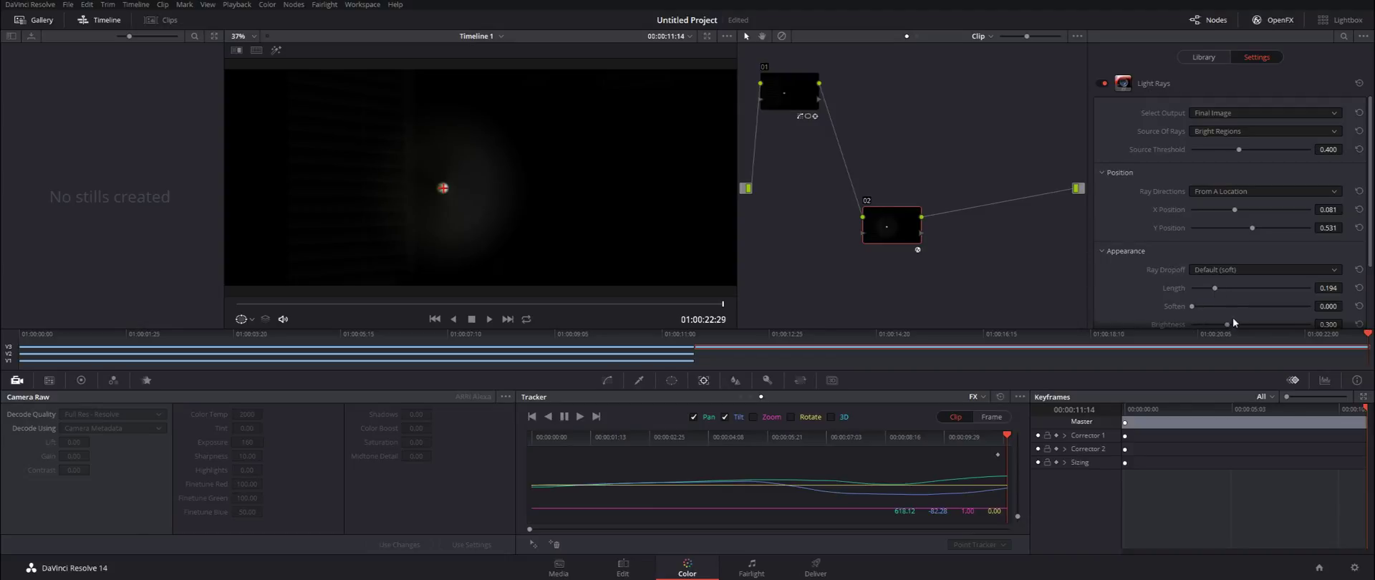
pyautogui.scroll(-2, 1232, 319)
pyautogui.moveTo(1226, 243); pyautogui.dragTo(1317, 244)
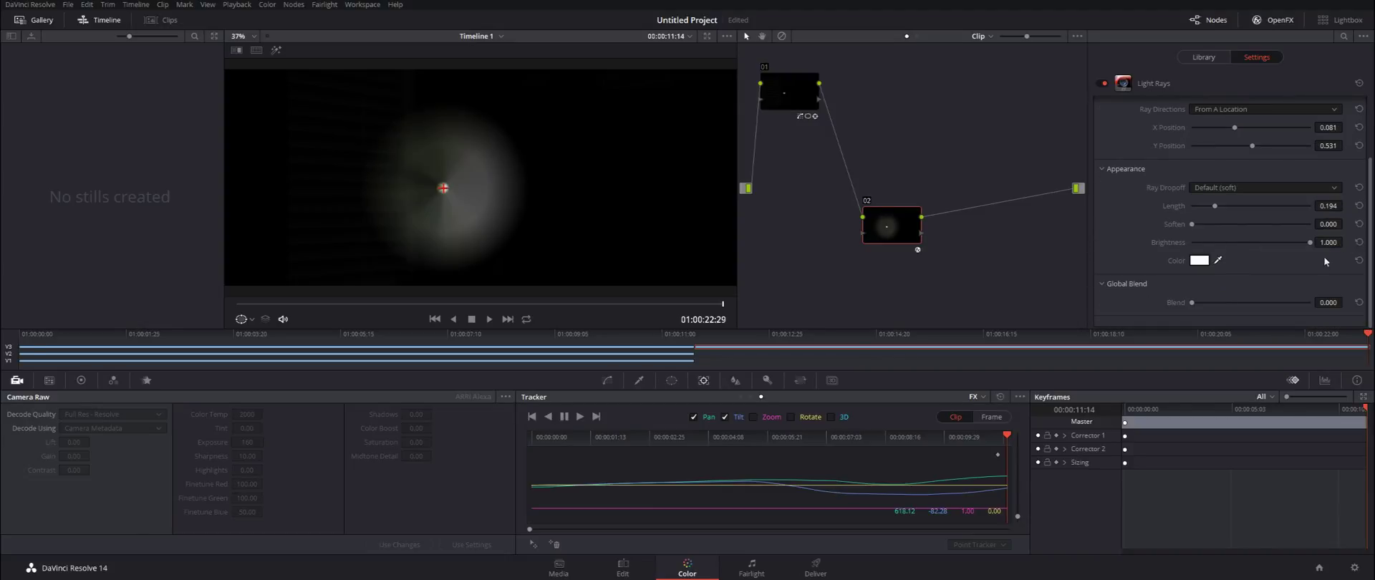
pyautogui.scroll(2, 1232, 251)
pyautogui.moveTo(1216, 239); pyautogui.dragTo(1246, 238)
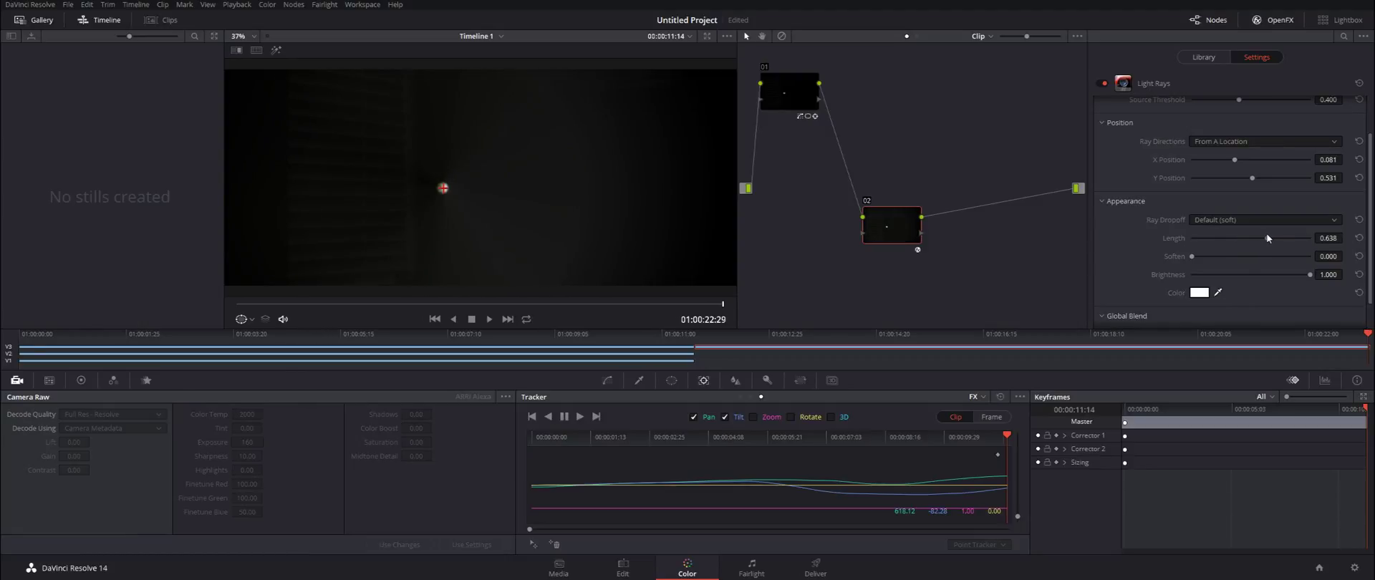
pyautogui.moveTo(1261, 232); pyautogui.dragTo(1259, 232)
pyautogui.scroll(-2, 1220, 286)
# Step: Colour the rays purple (R 197, G 126, B 255), return to the clip start, and add serial node 03
pyautogui.click(1200, 260)
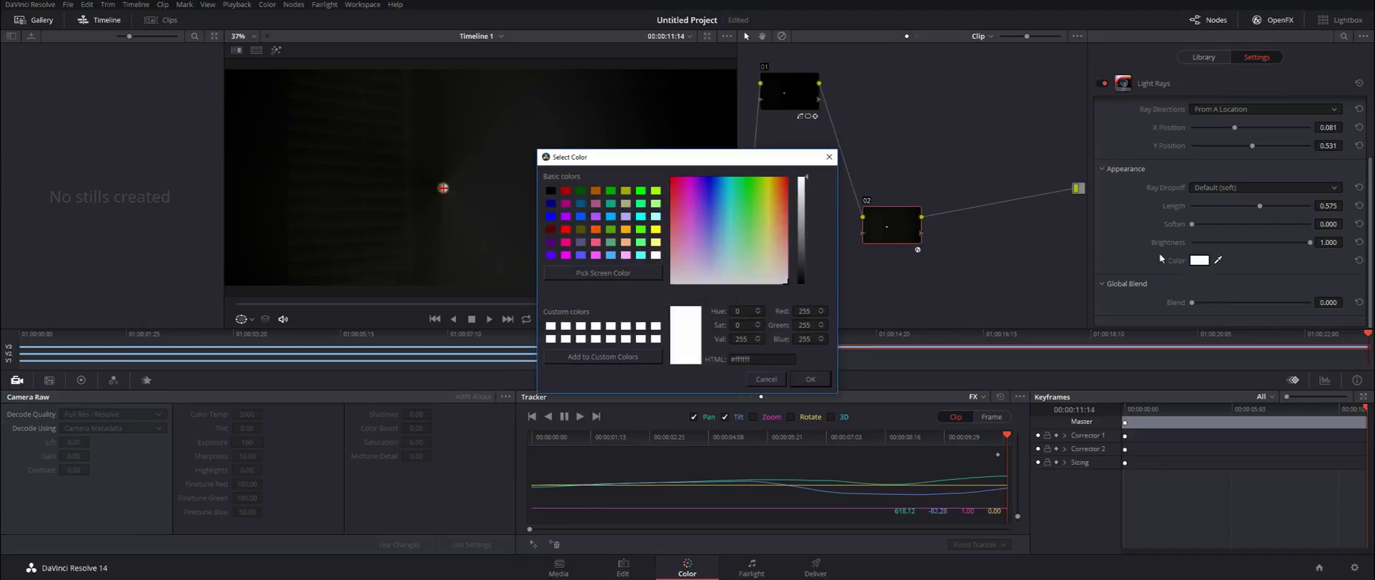
pyautogui.moveTo(699, 243); pyautogui.dragTo(698, 229)
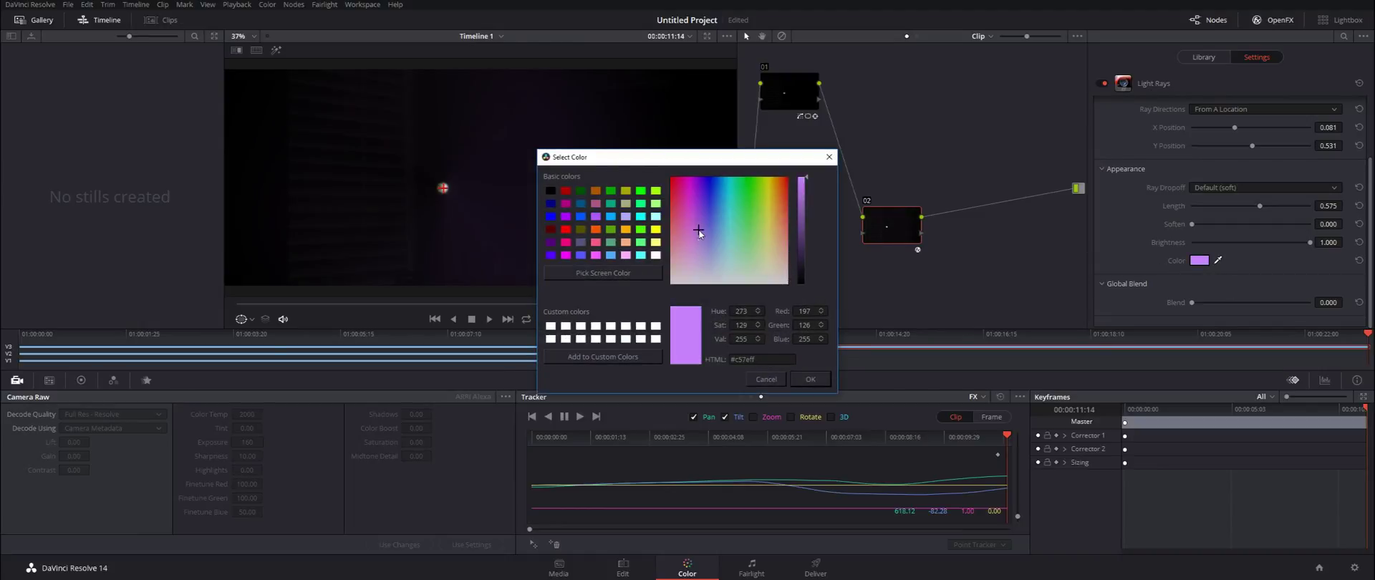
pyautogui.click(810, 379)
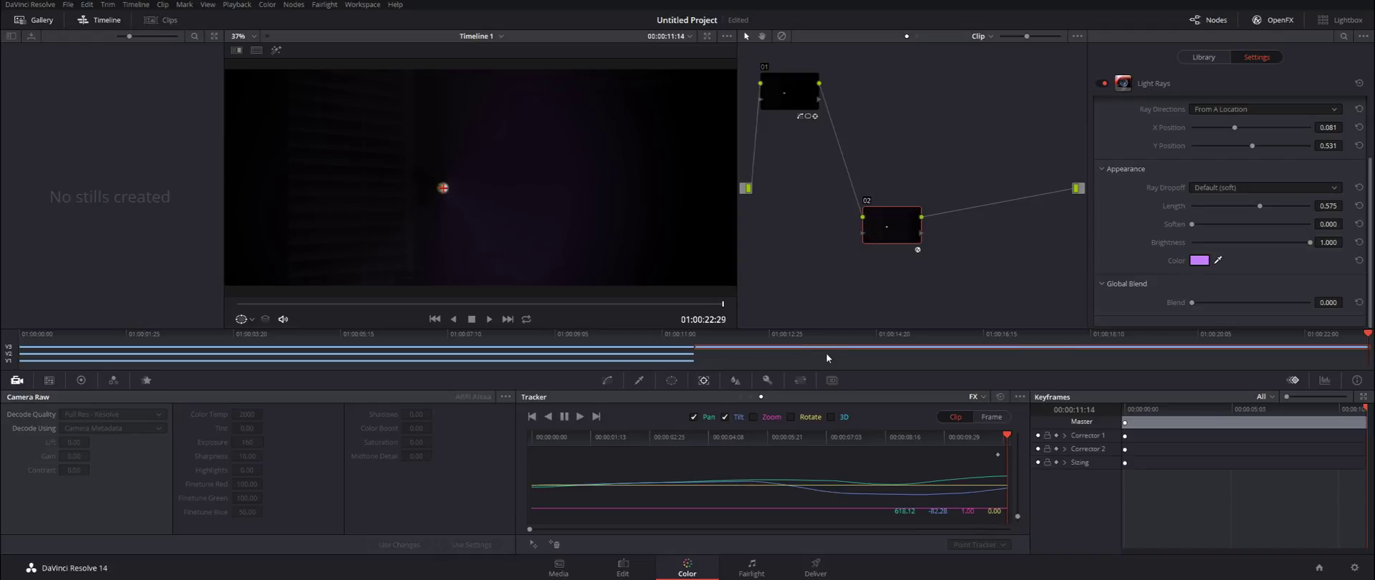
pyautogui.moveTo(777, 340); pyautogui.dragTo(761, 340)
pyautogui.click(237, 305)
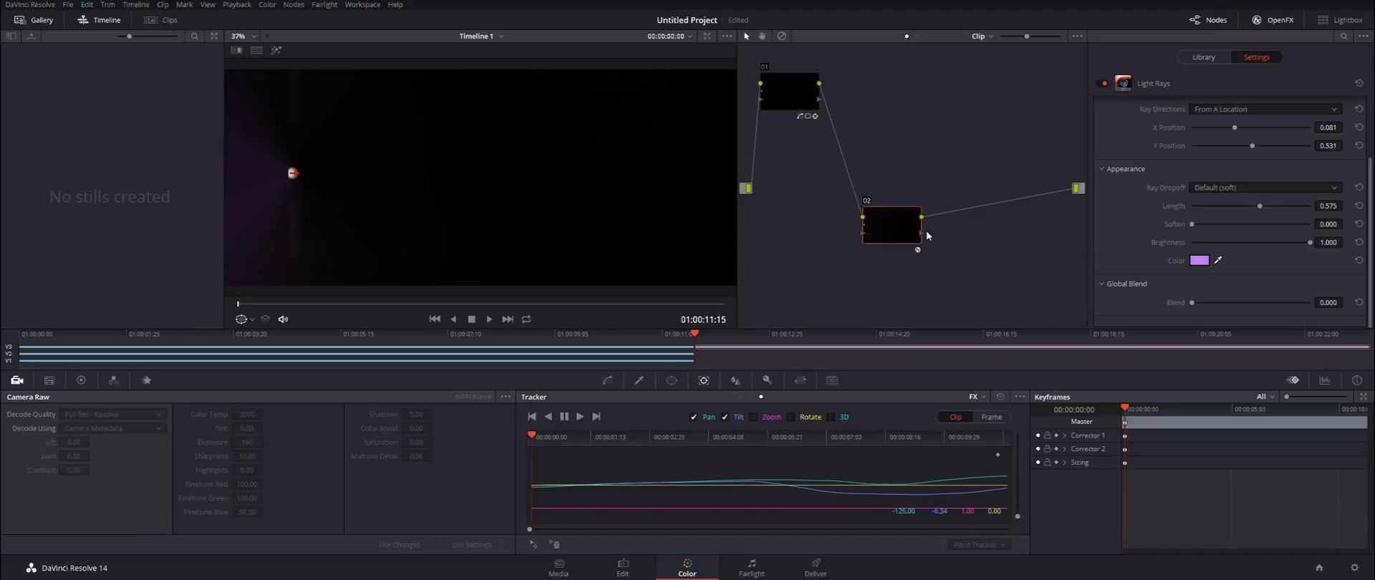
pyautogui.hotkey('alt', 's')
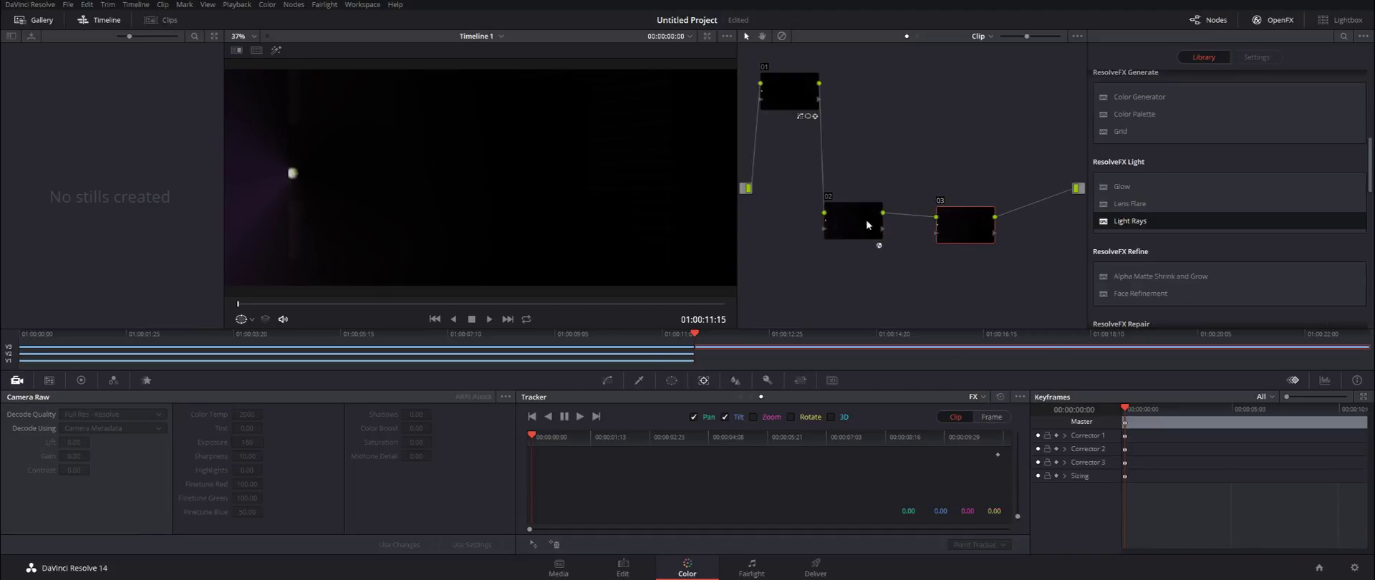
# Step: Apply Light Rays to node 03 and scrub ahead to confirm the rays follow the light
pyautogui.click(850, 219)
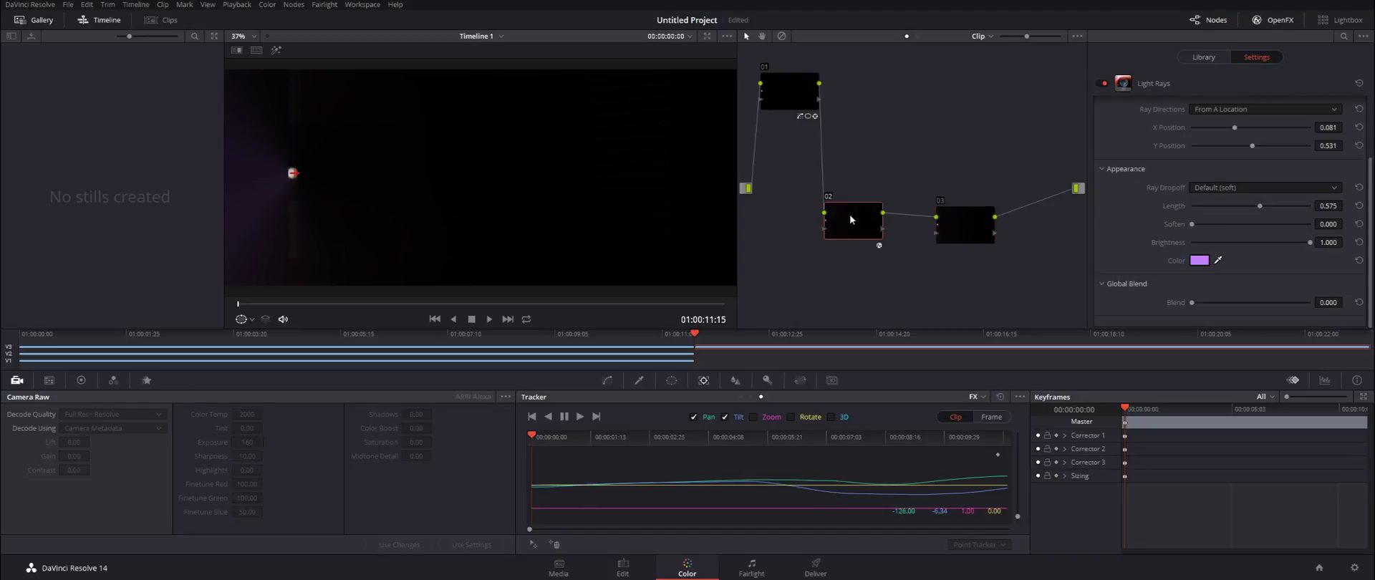
pyautogui.click(979, 227)
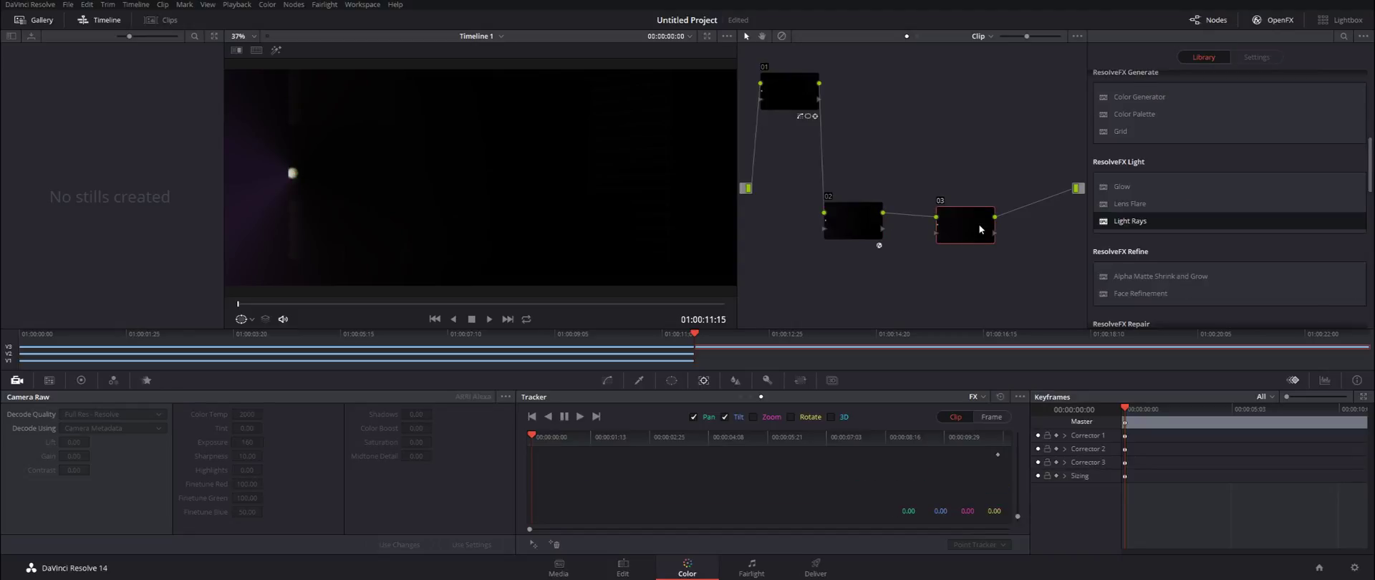
pyautogui.moveTo(978, 225); pyautogui.dragTo(979, 225)
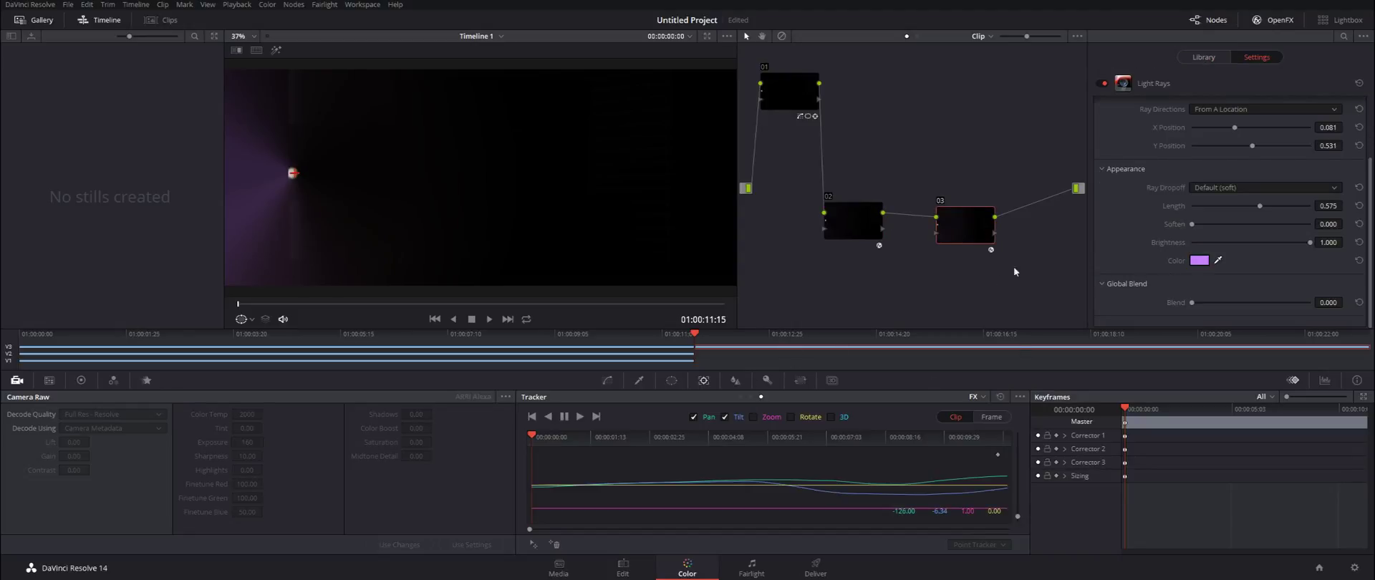
pyautogui.moveTo(548, 434); pyautogui.dragTo(708, 447)
pyautogui.click(774, 440)
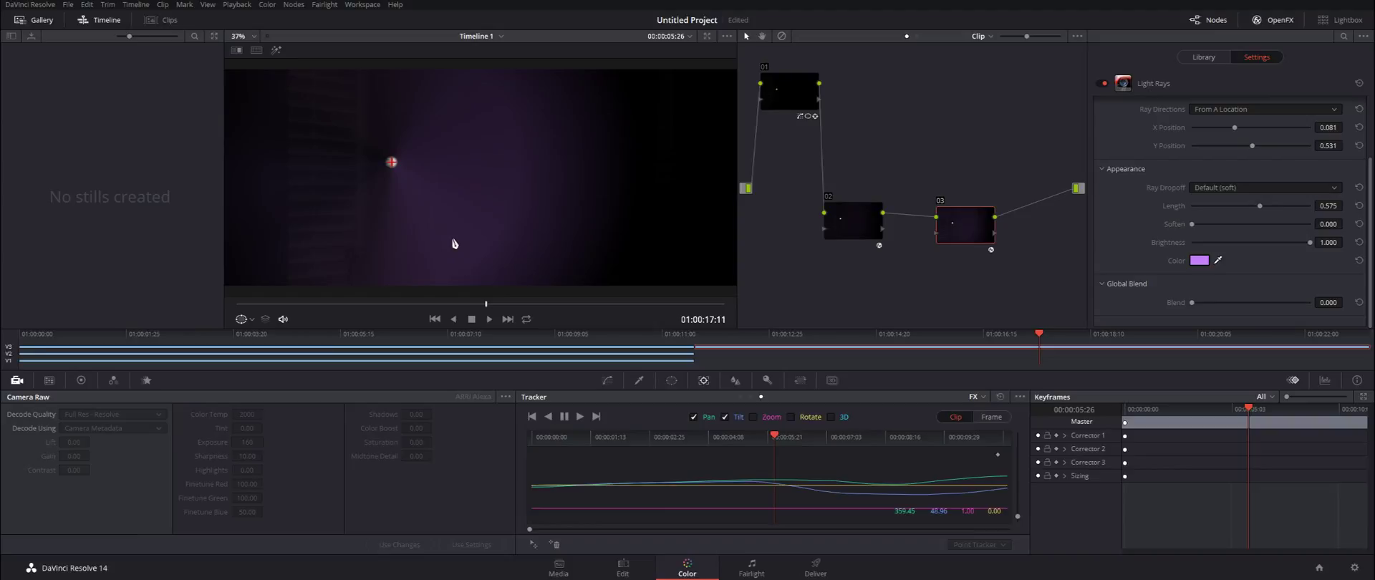
# Step: Raise node 03's Light Rays X Position to 0.090
pyautogui.scroll(1, 1267, 270)
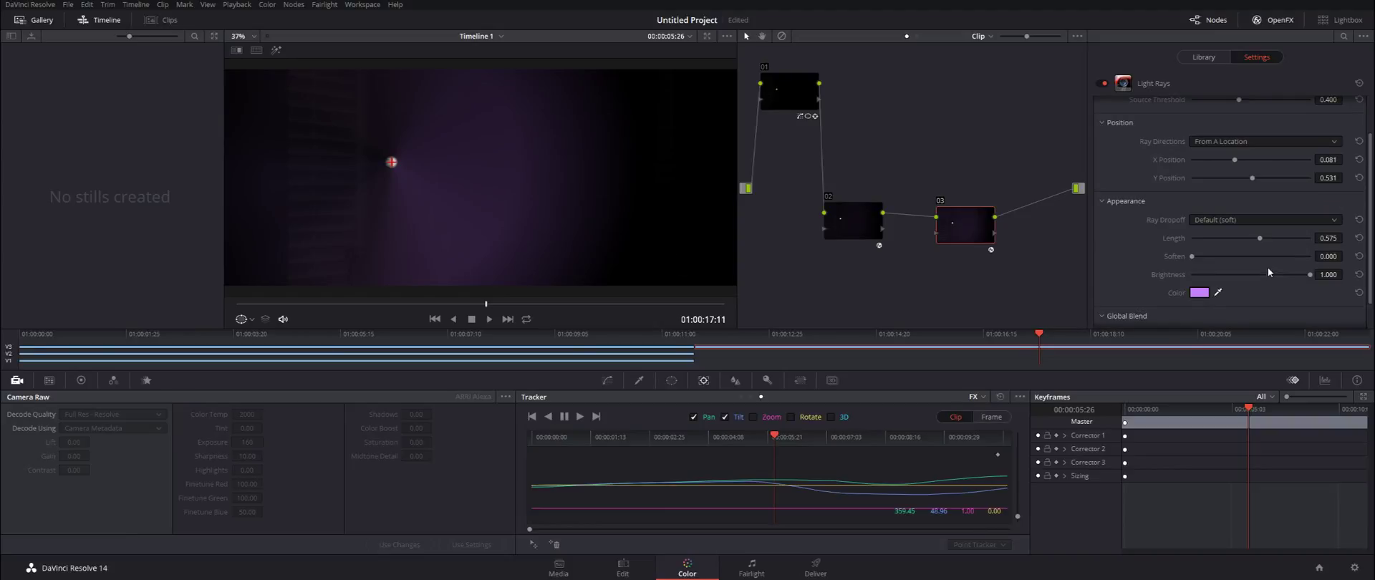
pyautogui.scroll(2, 1317, 192)
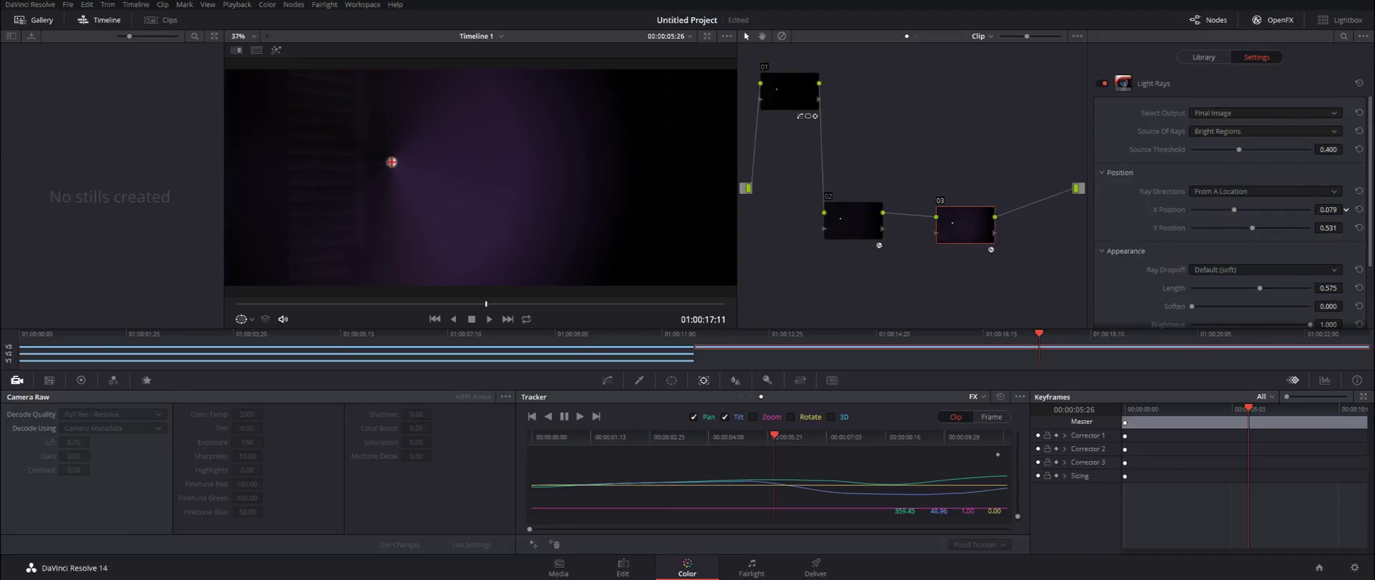
pyautogui.moveTo(1329, 210); pyautogui.dragTo(1334, 209)
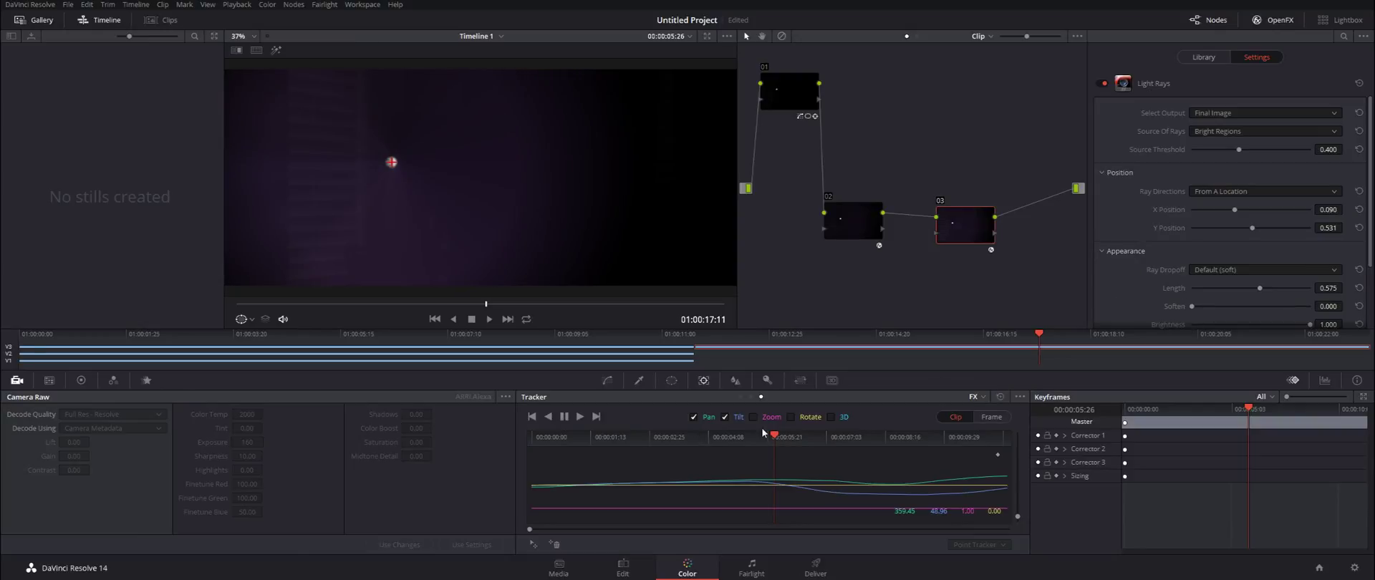
pyautogui.click(723, 443)
# Step: Change node 03's ray colour to light cyan (R 174, G 245, B 255)
pyautogui.scroll(-3, 1191, 259)
pyautogui.click(1207, 259)
pyautogui.click(726, 250)
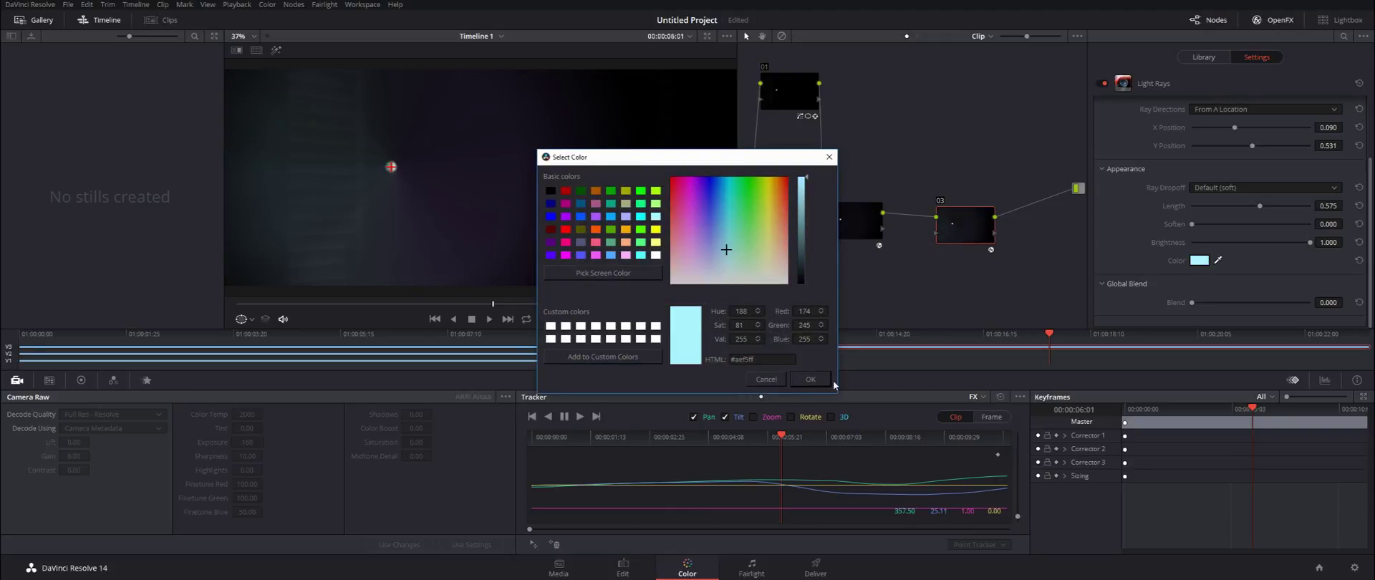
pyautogui.click(808, 380)
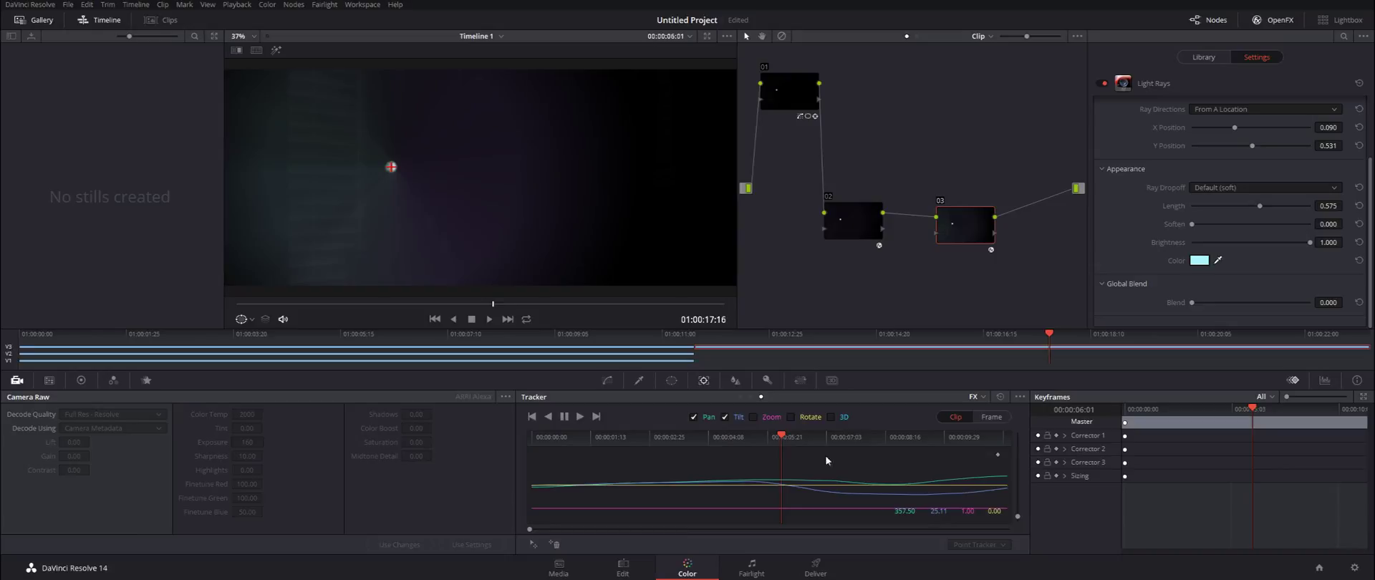
pyautogui.click(623, 567)
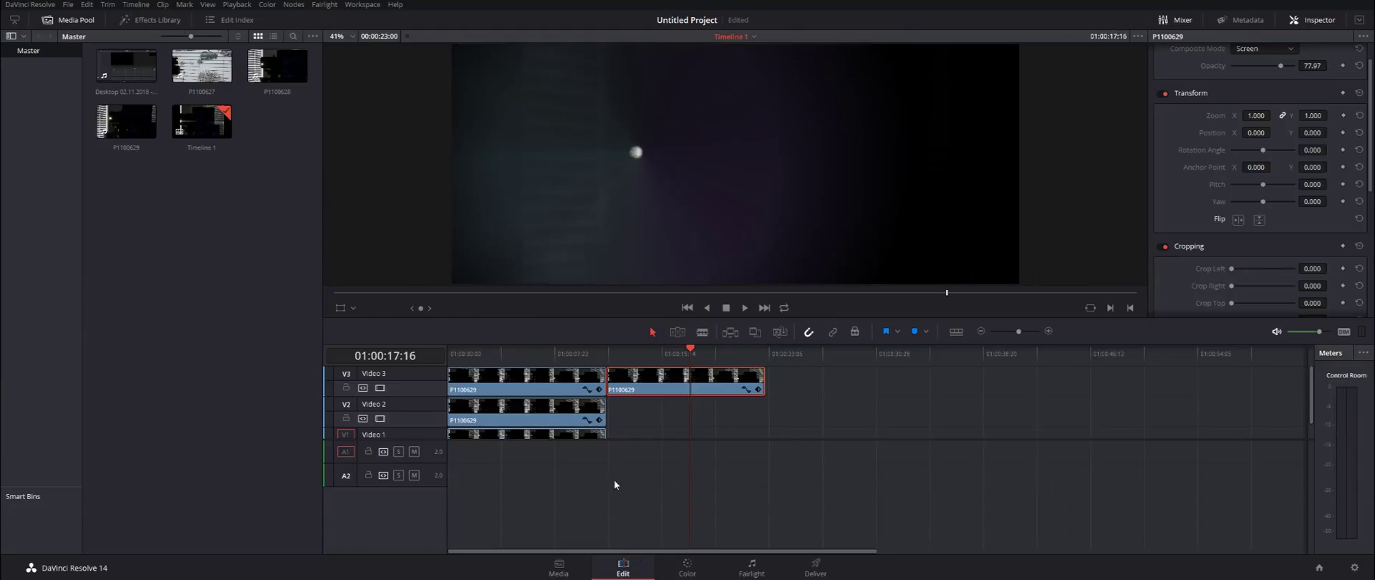
# Step: Move the later P1100629 clip onto a new Video 4 track at the start and compare it on and off
pyautogui.moveTo(646, 390); pyautogui.dragTo(473, 358)
pyautogui.click(473, 354)
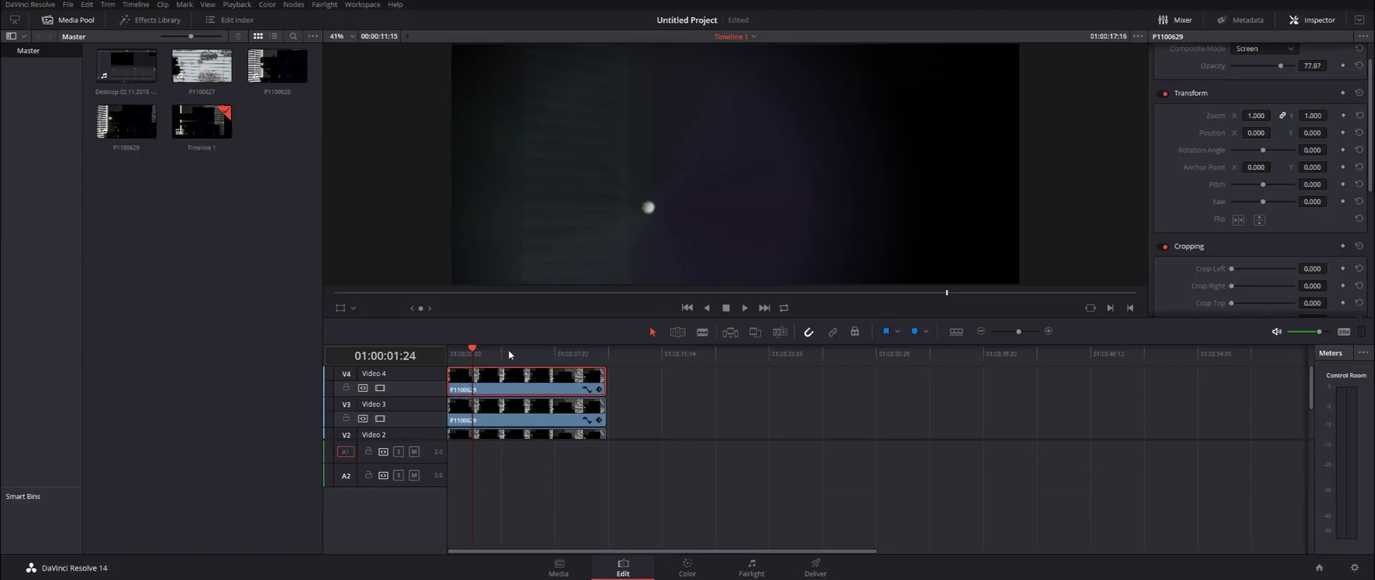
pyautogui.press('space')
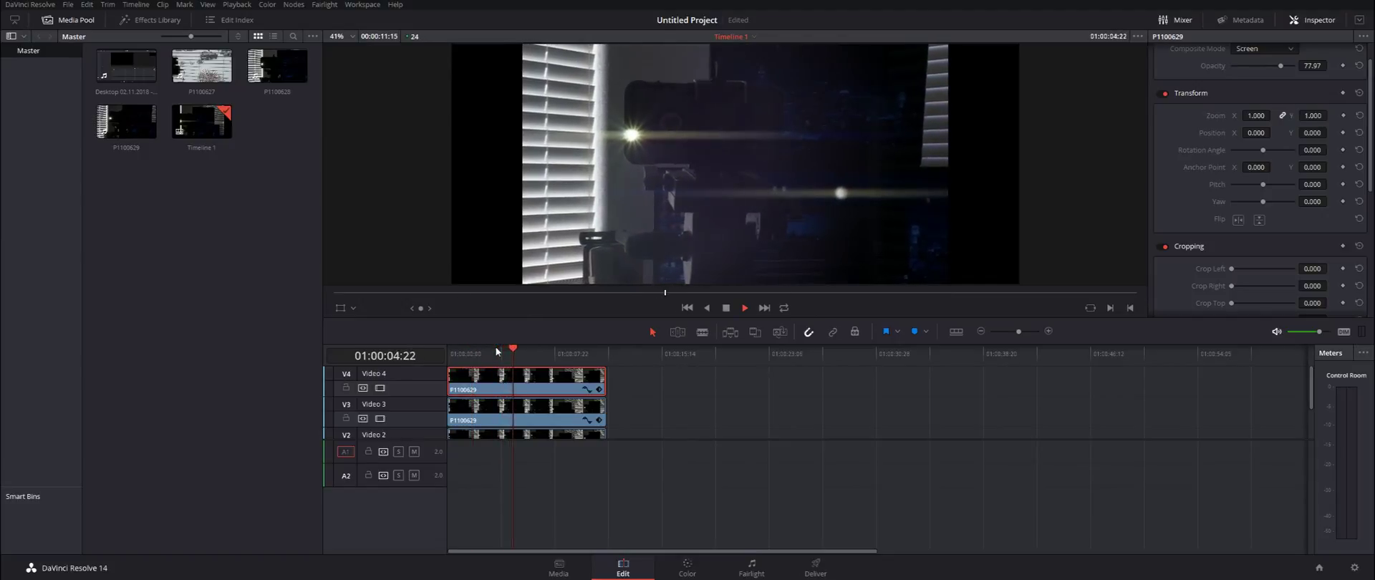
pyautogui.press('space')
pyautogui.click(380, 388)
pyautogui.click(380, 388)
pyautogui.click(380, 388)
pyautogui.click(380, 388)
pyautogui.press('space')
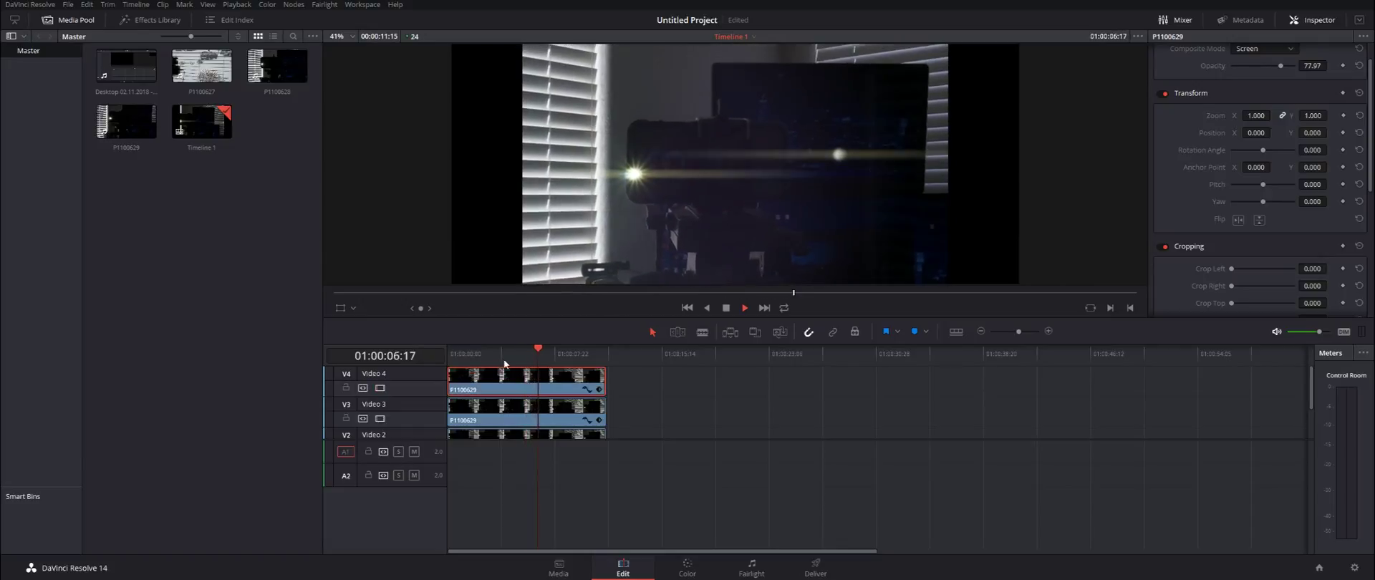
pyautogui.press('space')
# Step: Check that the Video 2 clip's composite opacity is 100.00, then go back to colour grading
pyautogui.moveTo(554, 362); pyautogui.dragTo(496, 358)
pyautogui.scroll(-2, 646, 394)
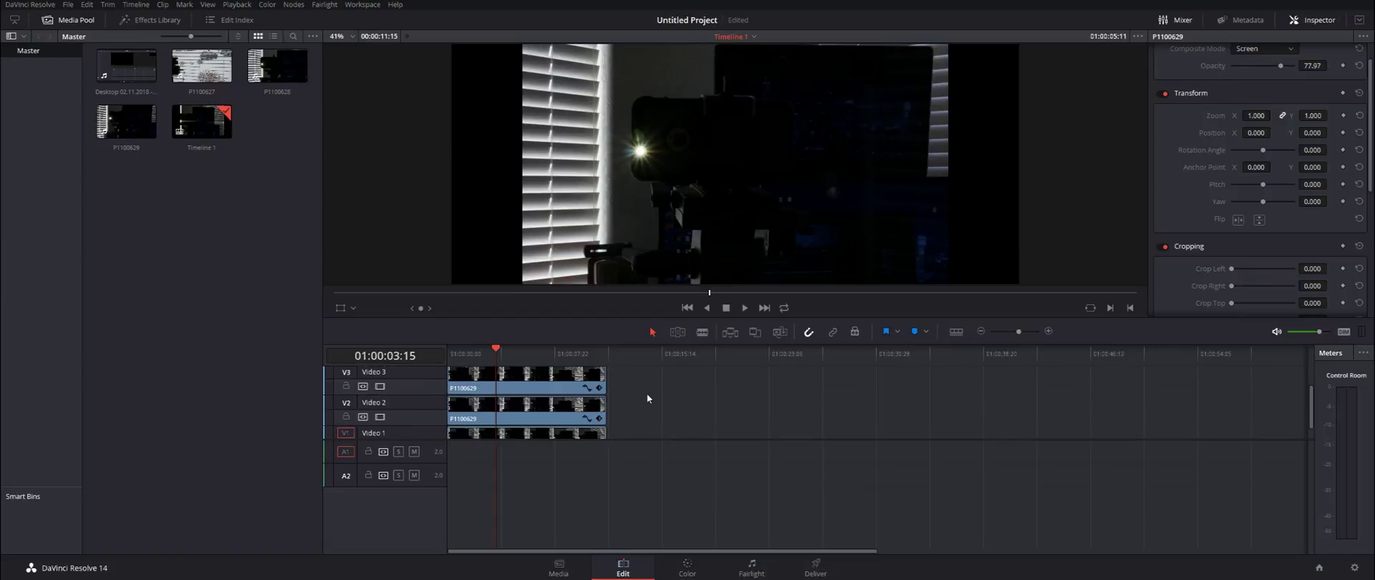
pyautogui.click(491, 401)
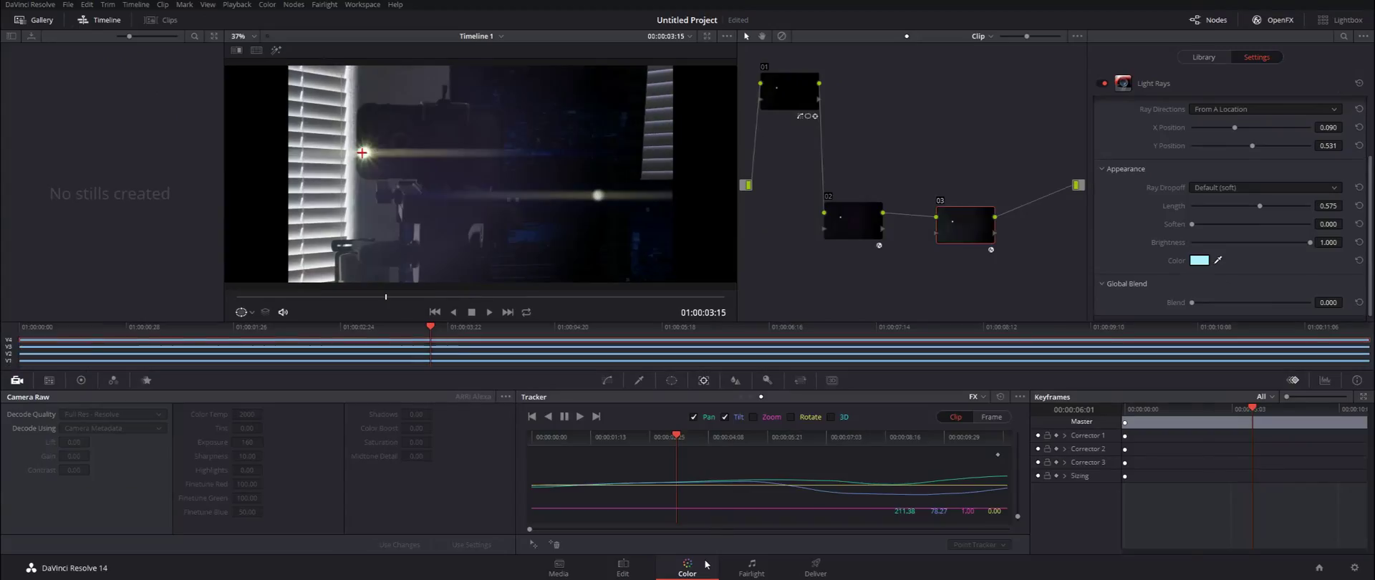
pyautogui.click(686, 567)
# Step: Add a circle window to node 01 and flatten it into an ellipse around the light (Size 15.75, Aspect 84.18)
pyautogui.click(459, 334)
pyautogui.moveTo(480, 331); pyautogui.dragTo(724, 315)
pyautogui.click(775, 105)
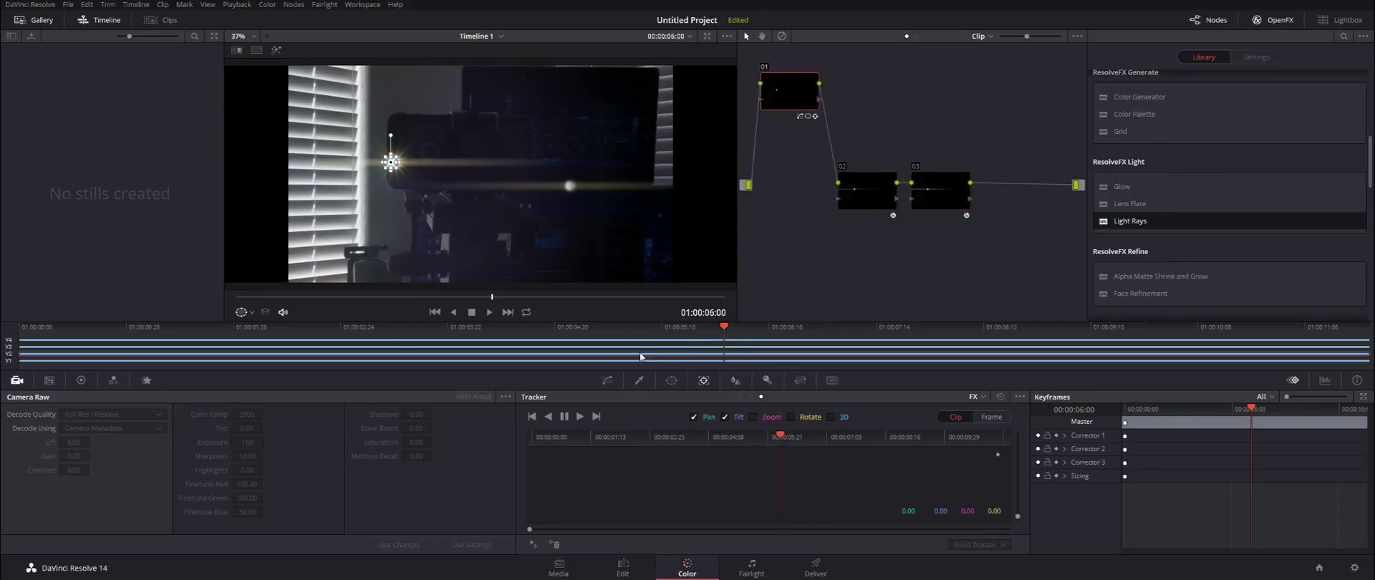
pyautogui.click(671, 381)
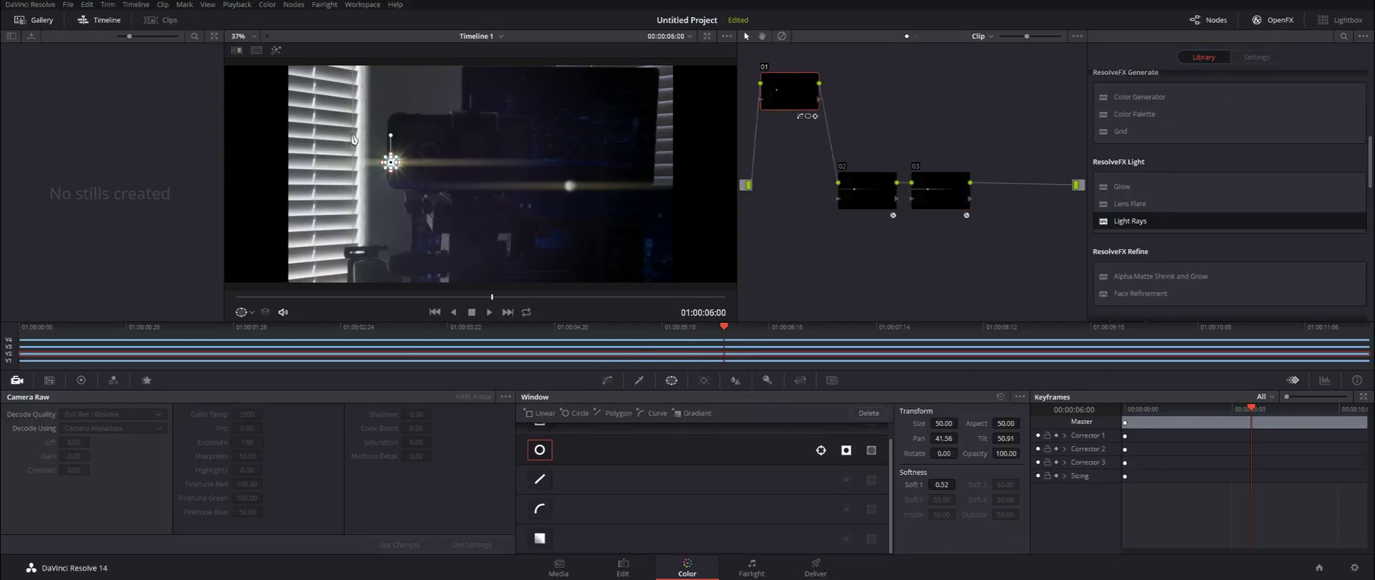
pyautogui.scroll(3, 356, 150)
pyautogui.scroll(4, 470, 196)
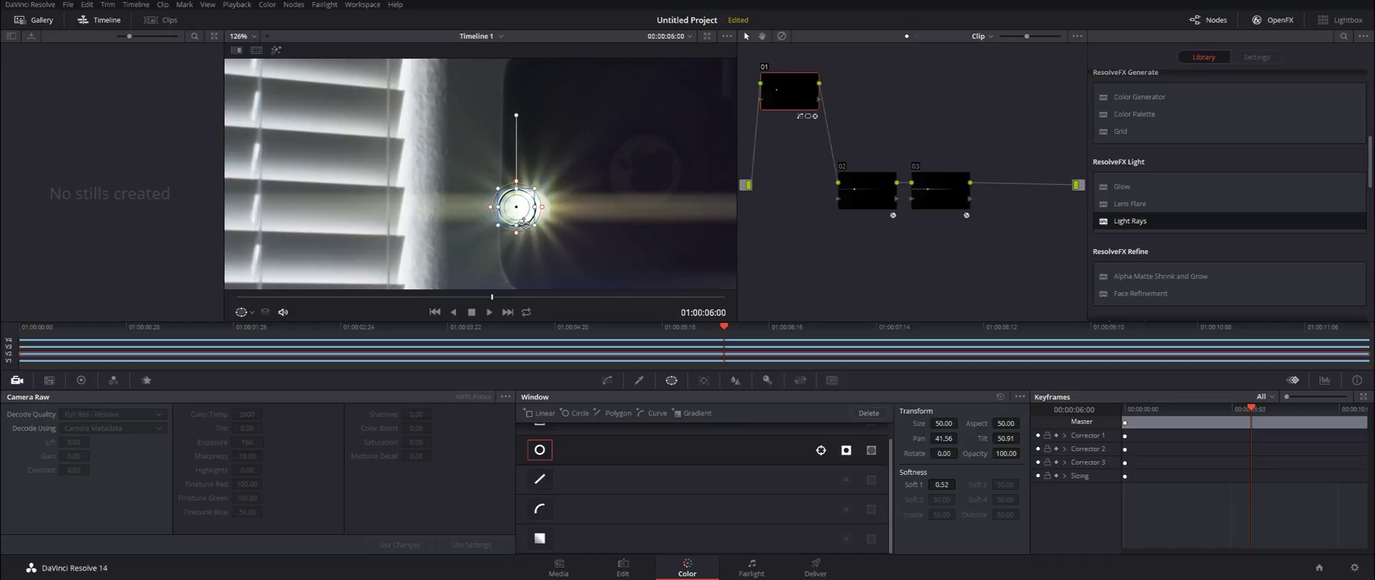
pyautogui.moveTo(514, 234); pyautogui.dragTo(521, 207)
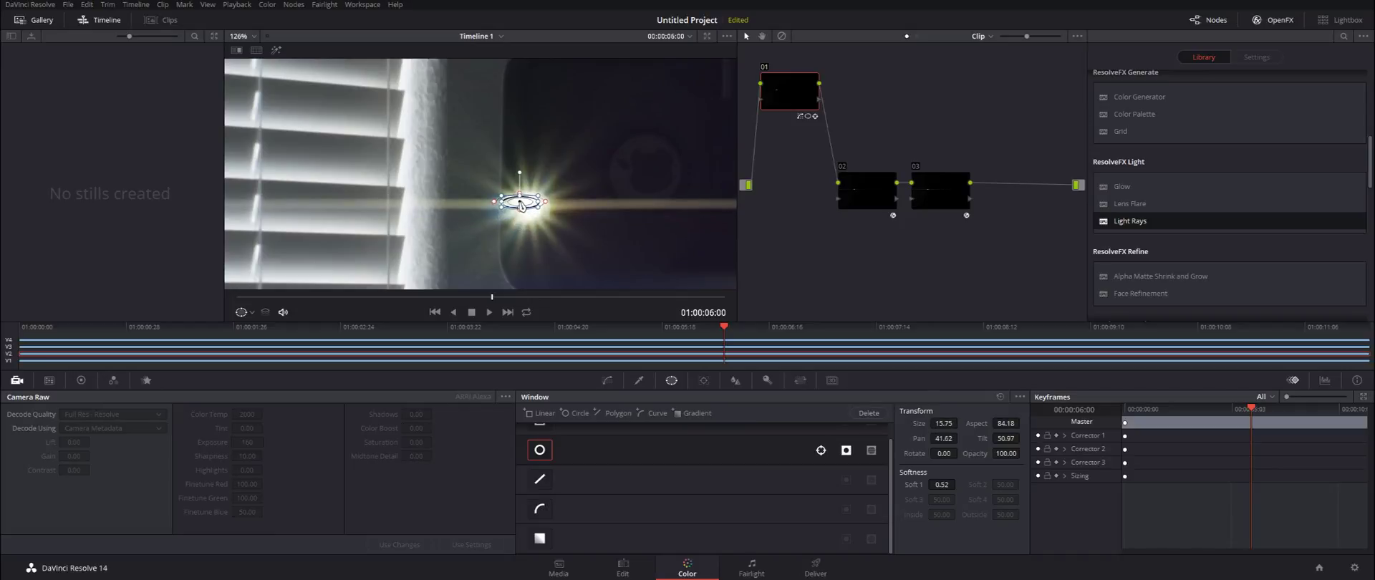
pyautogui.click(693, 338)
pyautogui.click(648, 568)
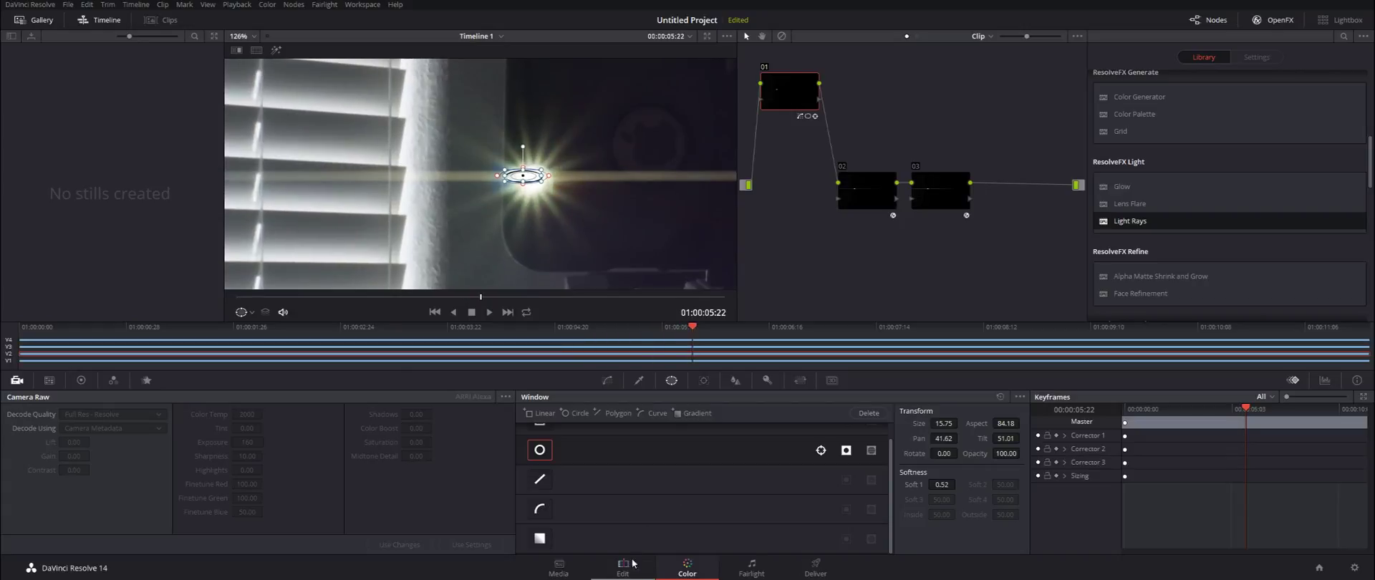
pyautogui.scroll(-2, 628, 415)
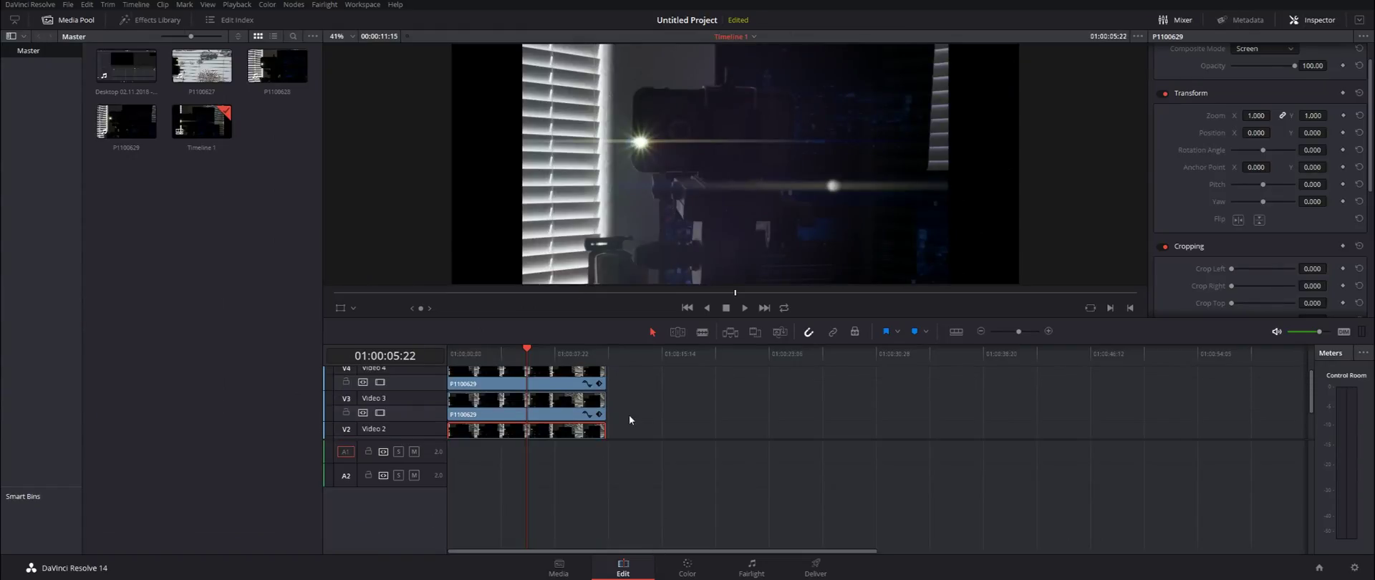
# Step: Replace the Video 3 clip with a fresh copy of P1100629 from the Media Pool
pyautogui.scroll(-1, 629, 414)
pyautogui.click(380, 413)
pyautogui.click(380, 413)
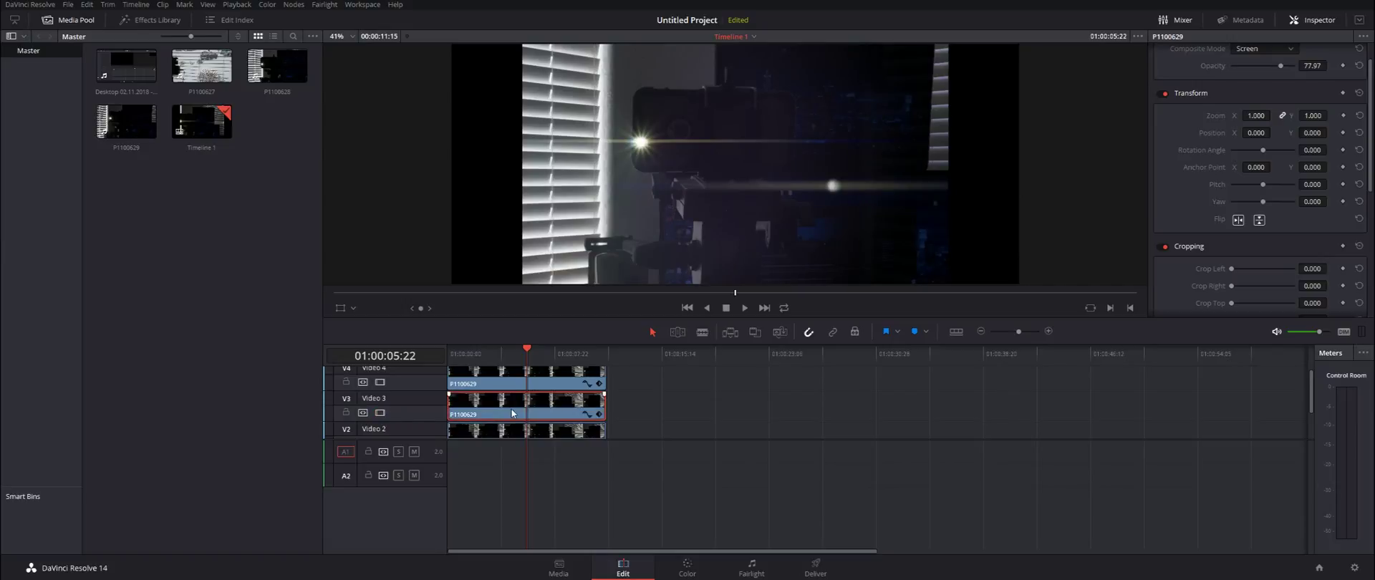
pyautogui.press('Delete')
pyautogui.scroll(-1, 512, 424)
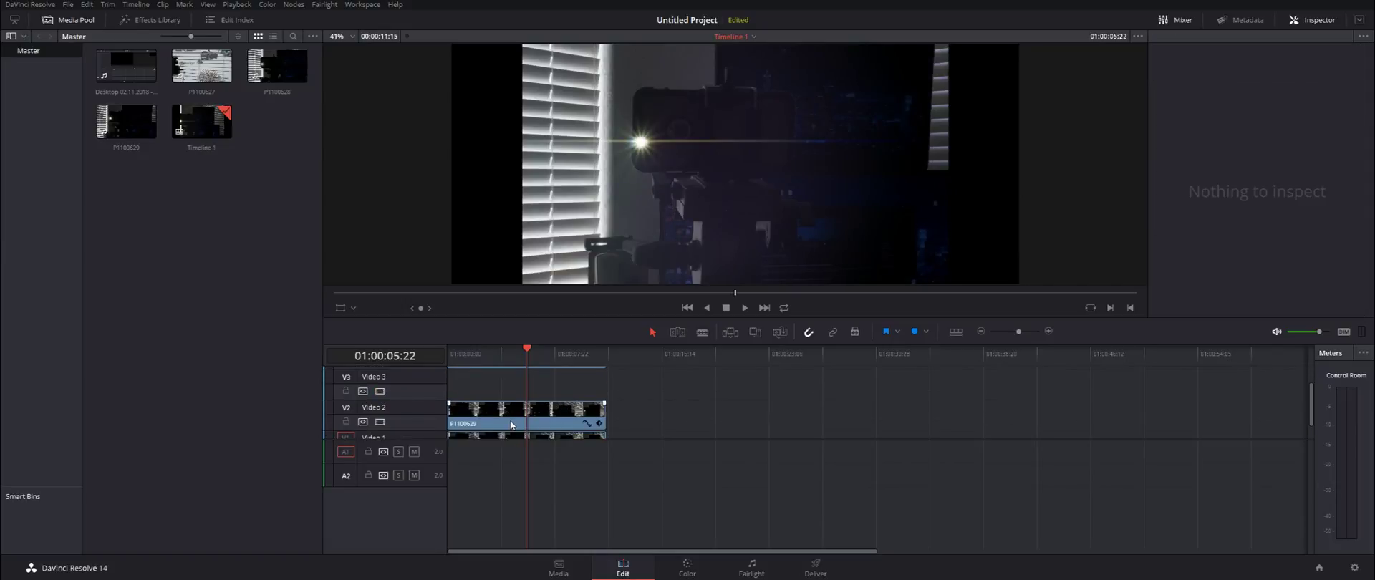
pyautogui.moveTo(510, 423); pyautogui.dragTo(519, 371)
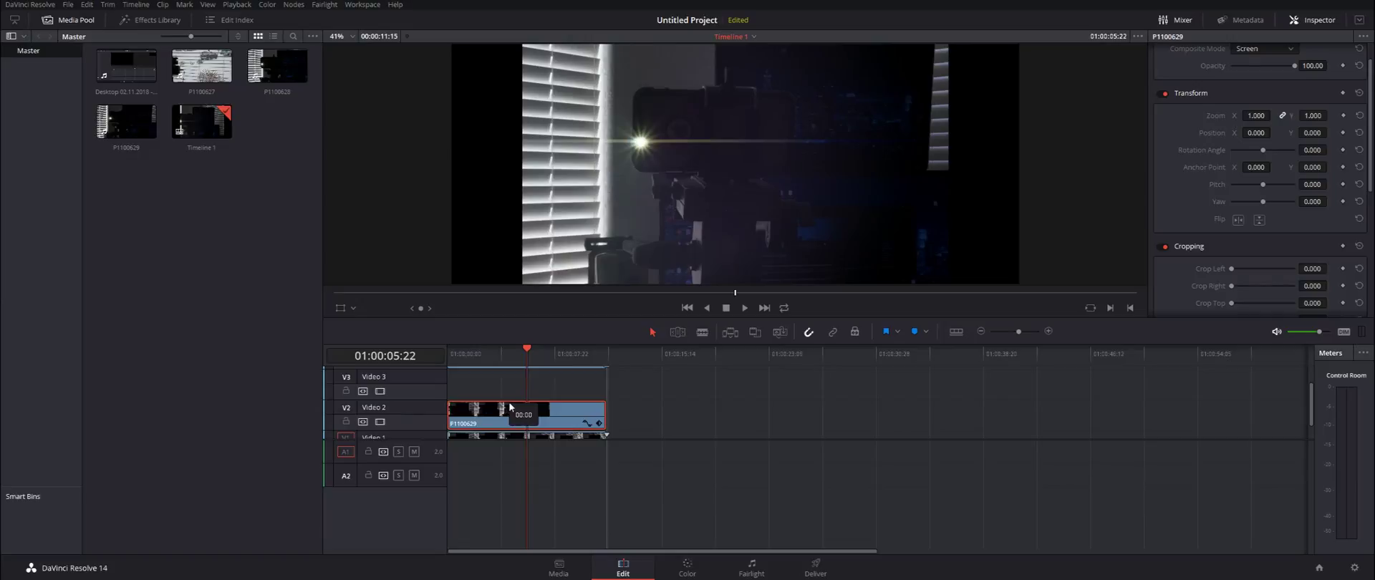
pyautogui.click(684, 567)
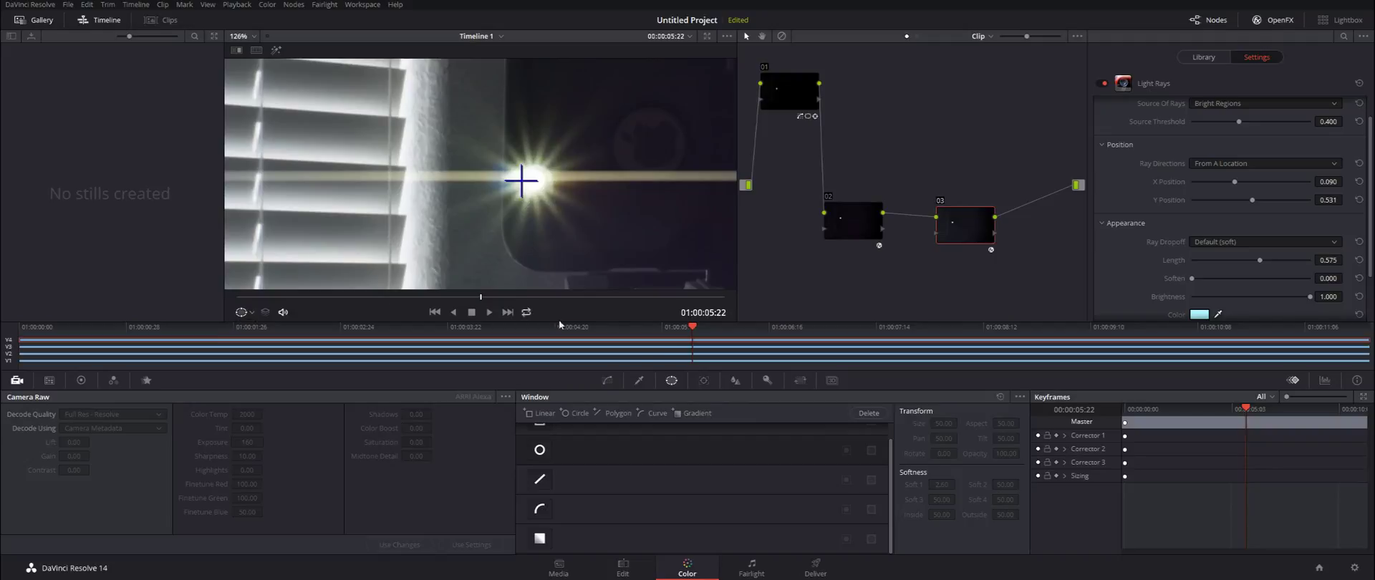
# Step: Nudge the Light Rays clip's circle window down onto the light, then return to the Edit page
pyautogui.click(684, 356)
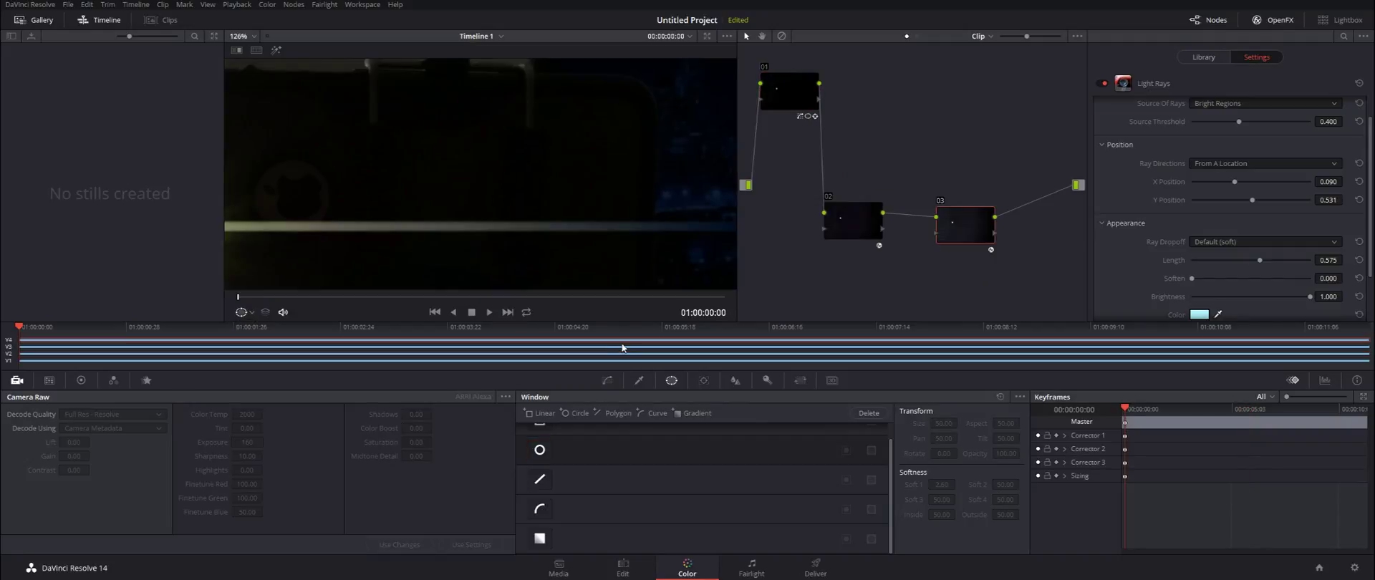
pyautogui.click(600, 348)
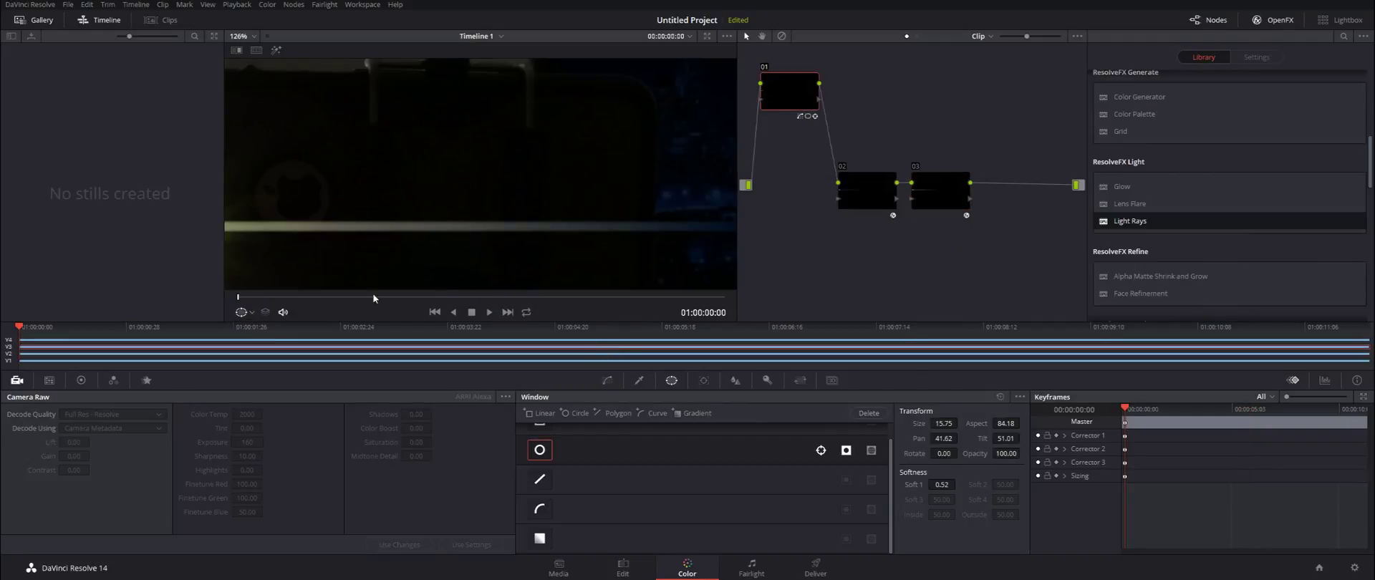
pyautogui.click(292, 298)
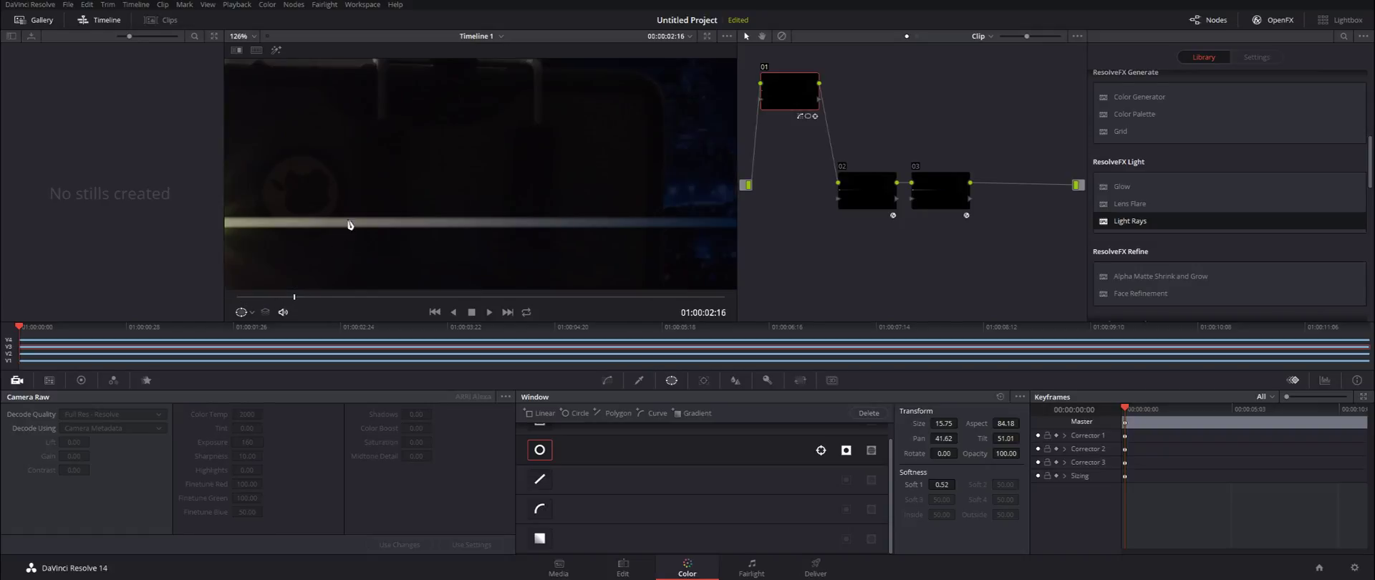
pyautogui.moveTo(296, 209); pyautogui.dragTo(292, 224)
pyautogui.click(621, 575)
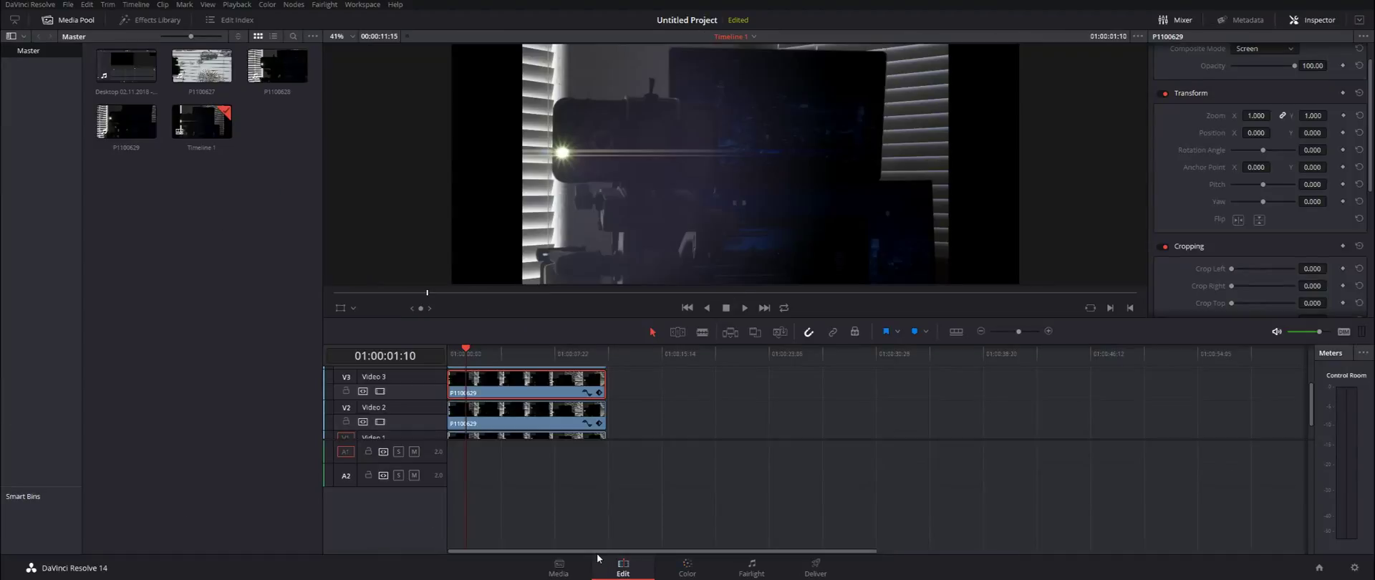
# Step: Preview the composite, then merge the V2 and V3 light clips into a compound clip named Flare
pyautogui.press('space')
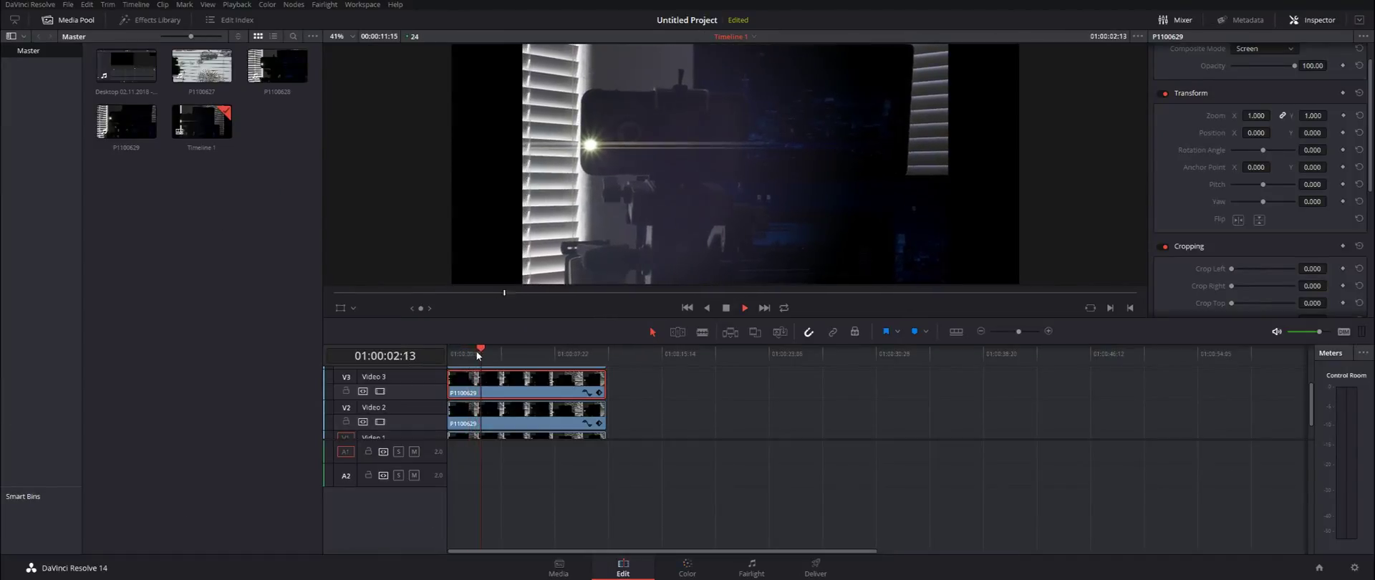
pyautogui.press('space')
pyautogui.click(559, 414)
pyautogui.keyDown('ctrl'); pyautogui.click(551, 397); pyautogui.keyUp('ctrl')
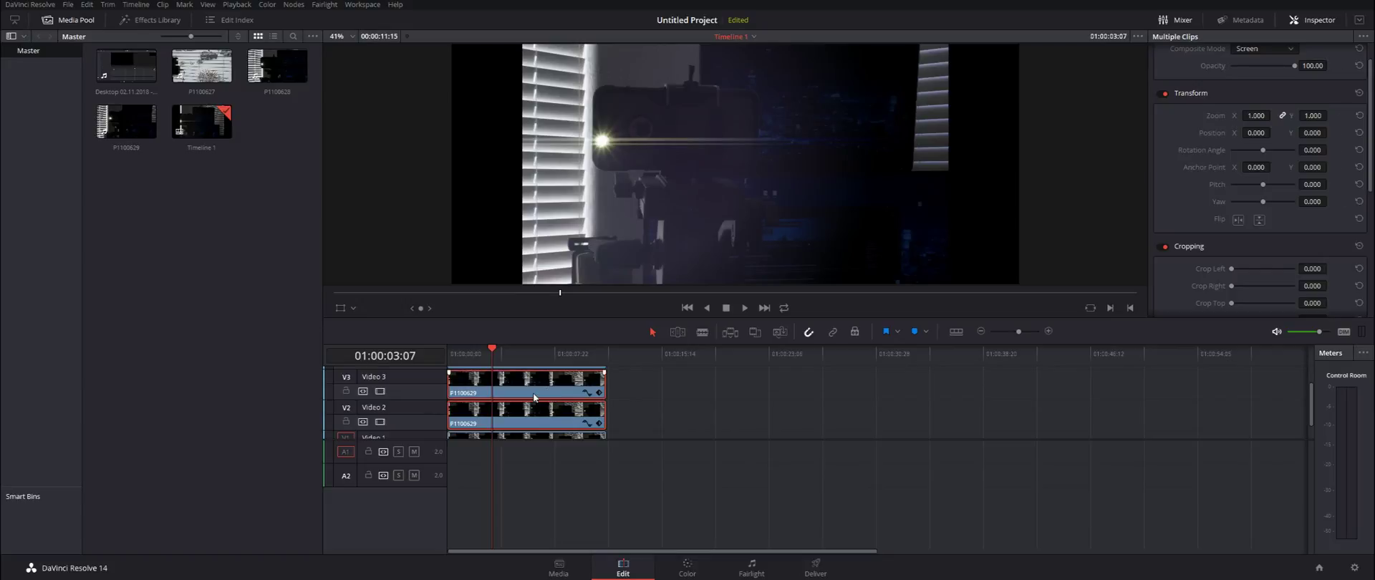
pyautogui.rightClick(536, 400)
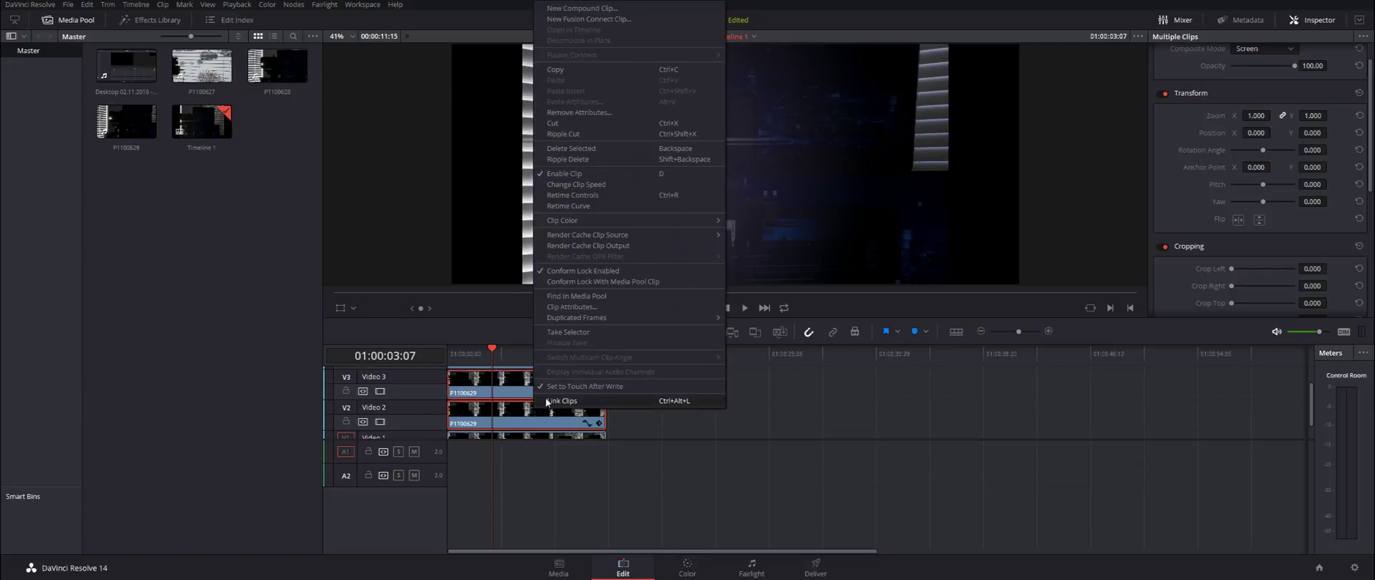
pyautogui.click(592, 9)
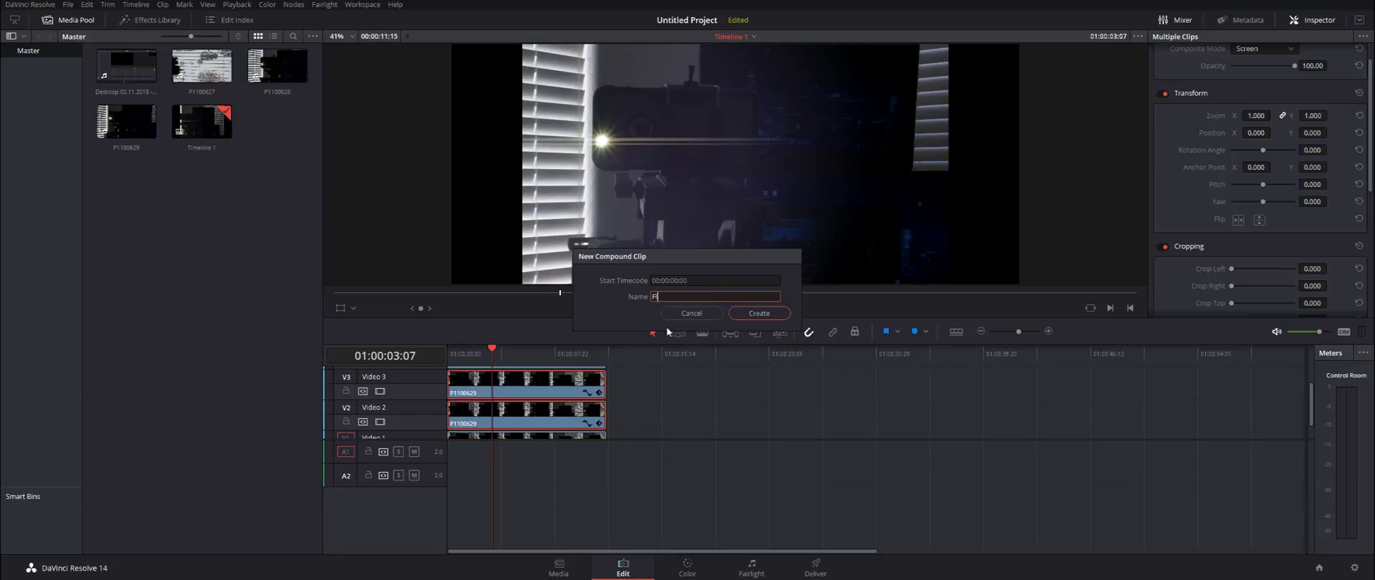
pyautogui.press('Return')
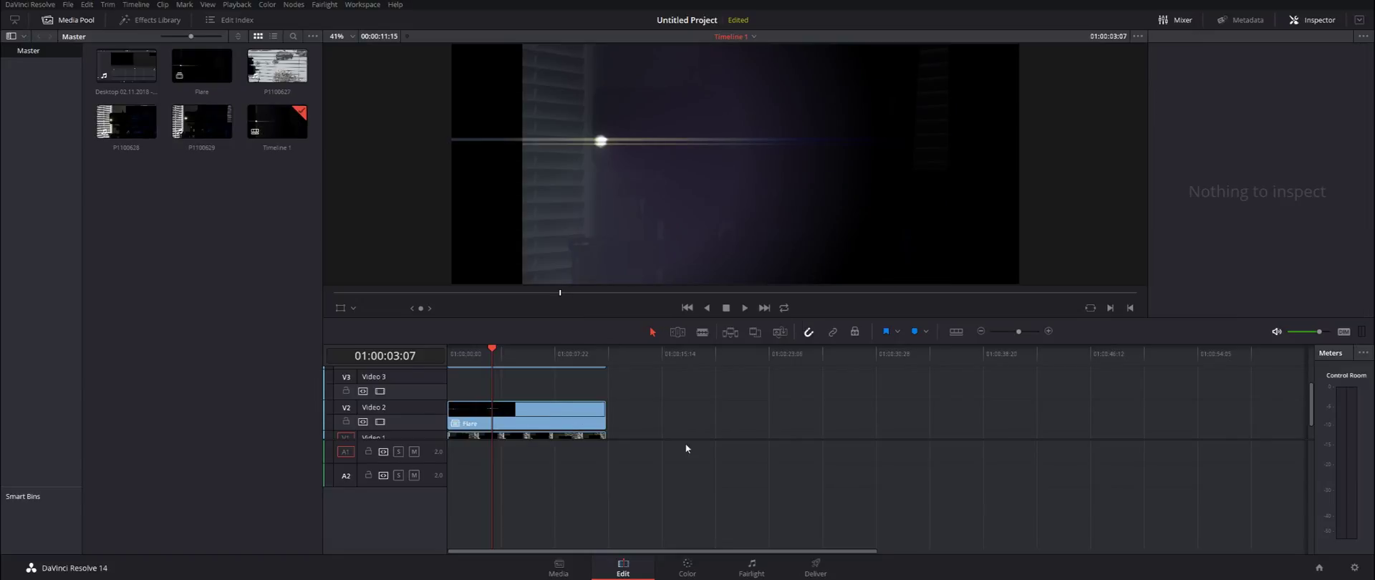
# Step: Select the Flare compound clip at a frame where the flare shows and list its Composite Mode options
pyautogui.click(459, 349)
pyautogui.click(487, 351)
pyautogui.click(544, 391)
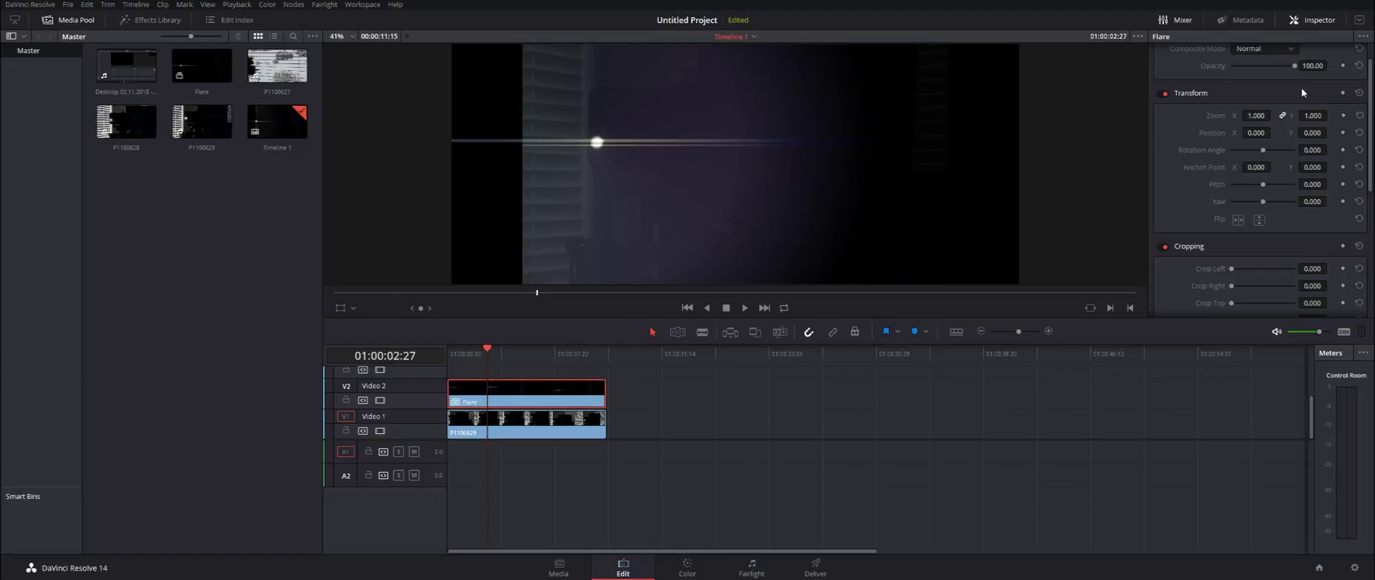
pyautogui.click(1286, 47)
pyautogui.scroll(2, 1261, 143)
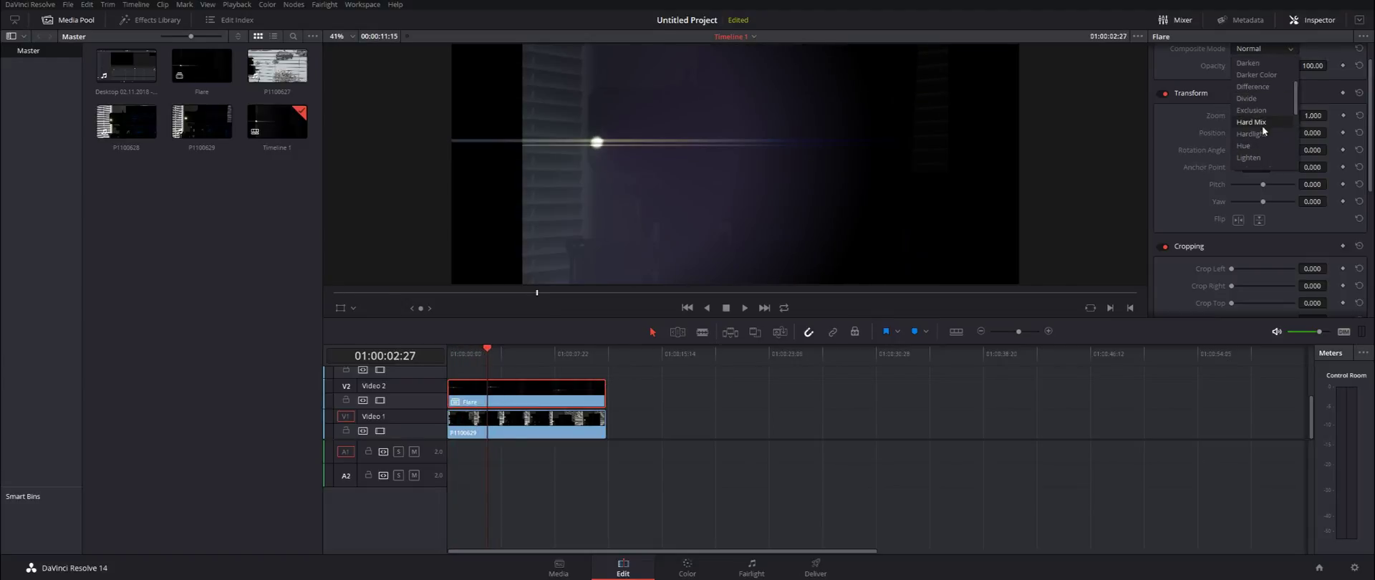
pyautogui.scroll(-4, 1260, 127)
# Step: Set the Flare clip's composite mode to Screen
pyautogui.click(1257, 155)
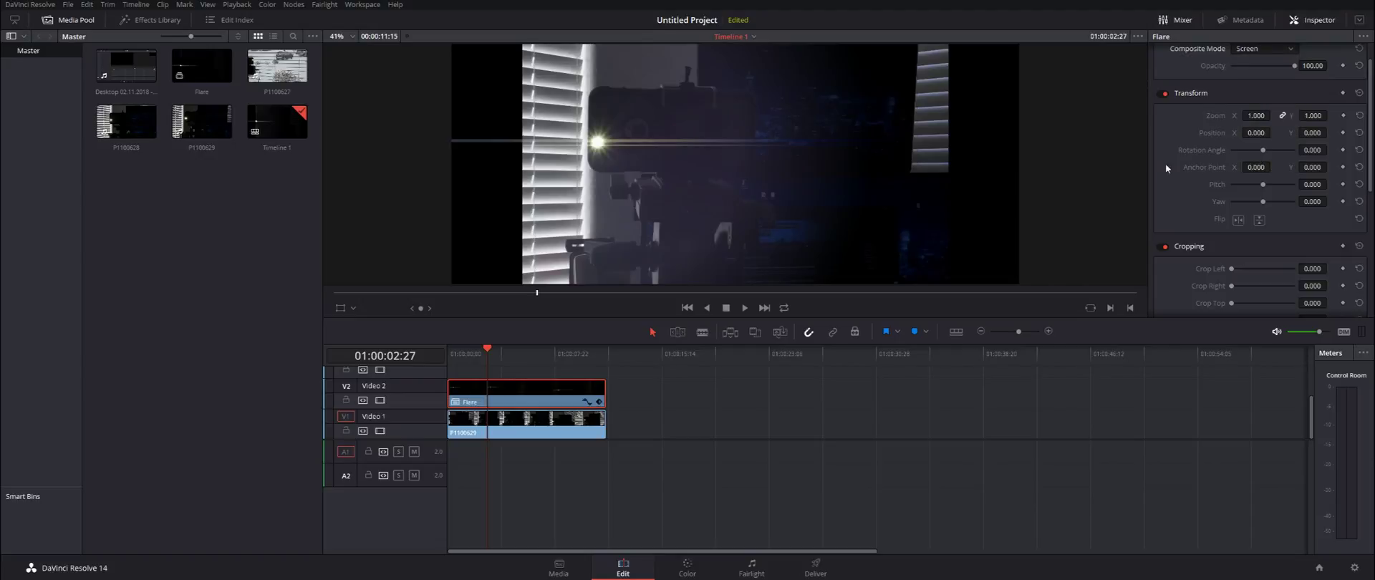
pyautogui.click(486, 352)
pyautogui.scroll(2, 531, 371)
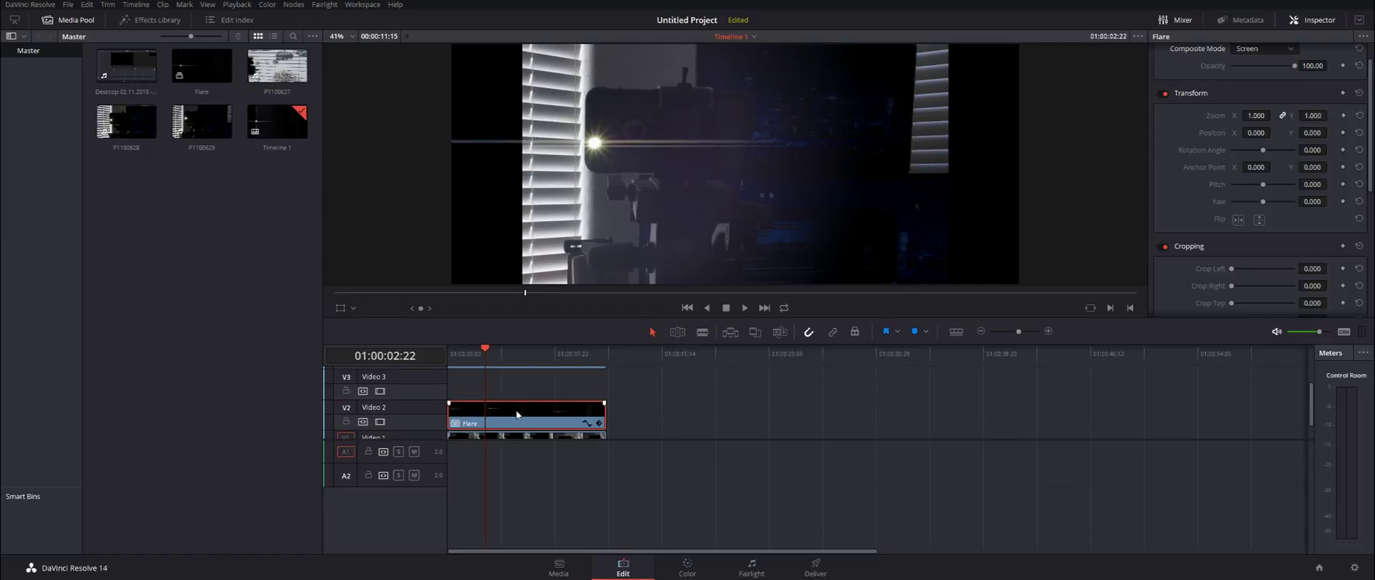
# Step: Duplicate Flare onto Video 3, flip the copy horizontally and vertically, and preview the result
pyautogui.moveTo(513, 426); pyautogui.dragTo(509, 392)
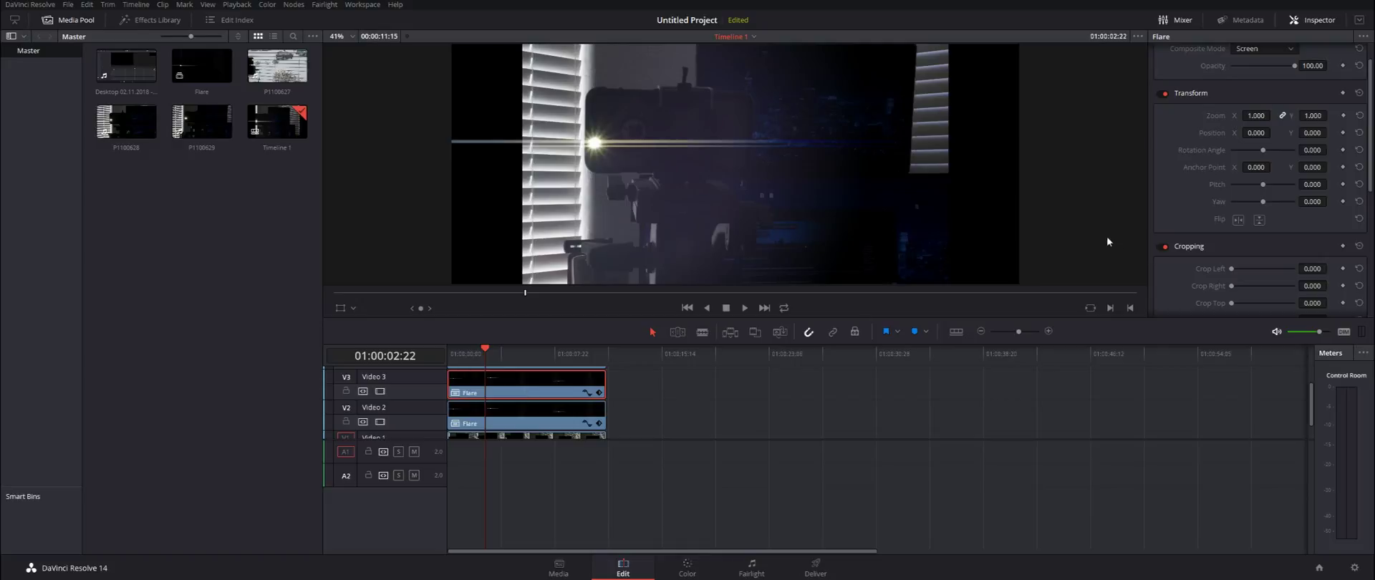
pyautogui.click(1238, 219)
pyautogui.click(1259, 219)
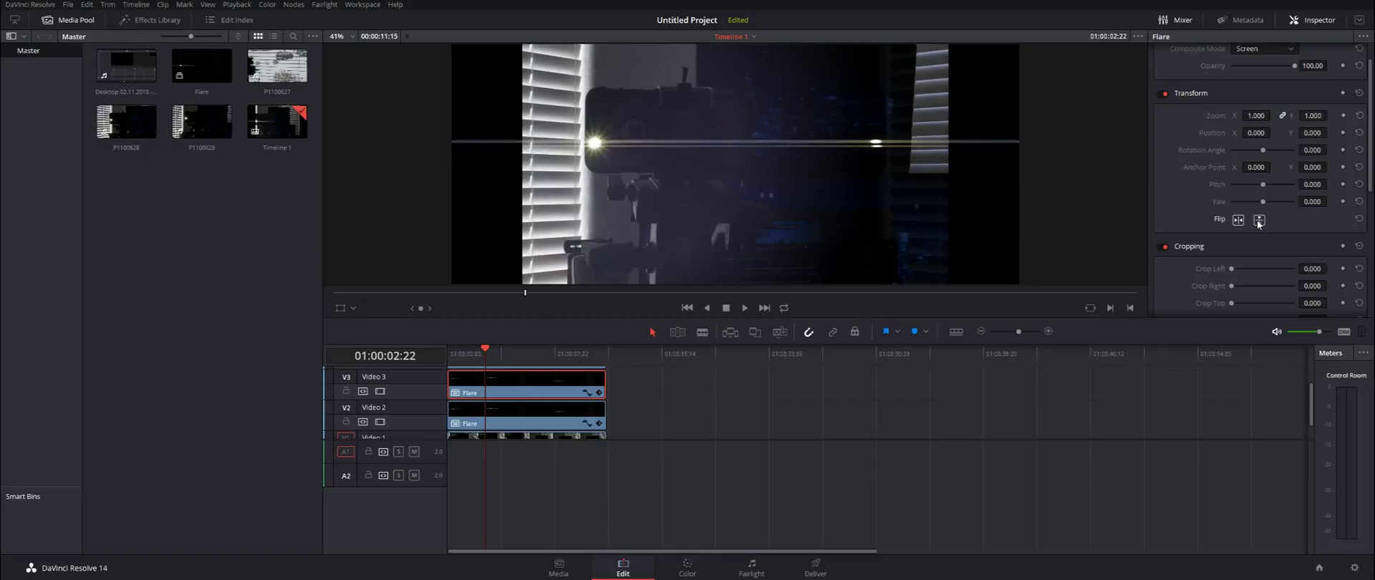
pyautogui.click(470, 351)
pyautogui.press('space')
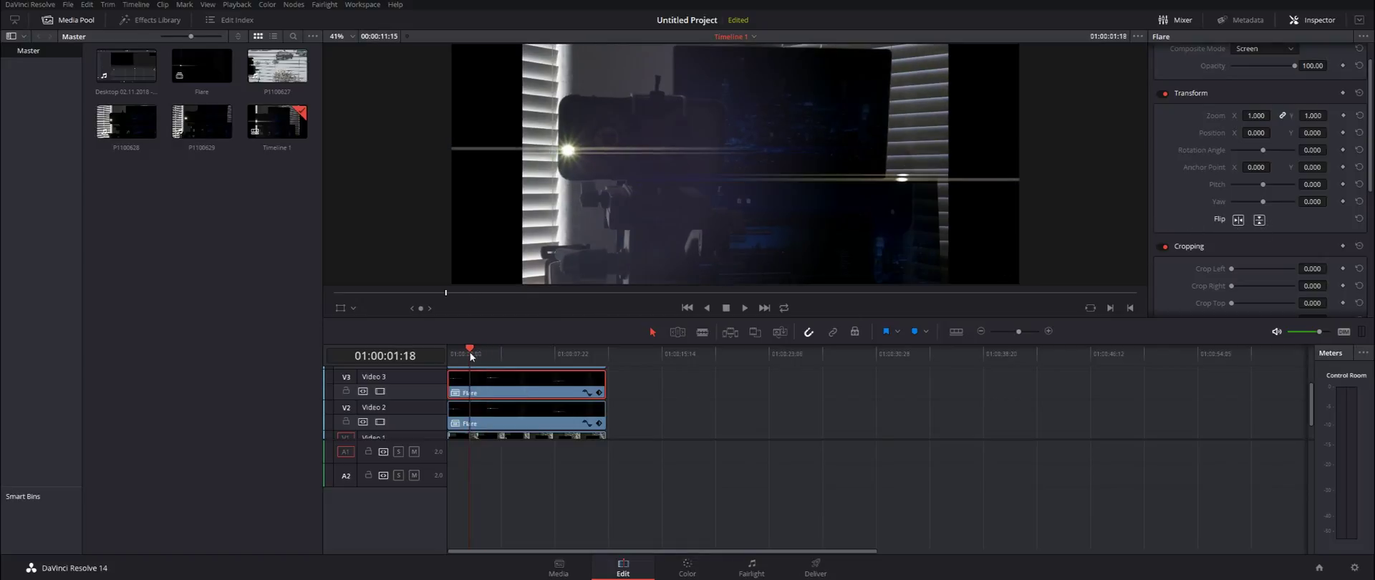
pyautogui.press('space')
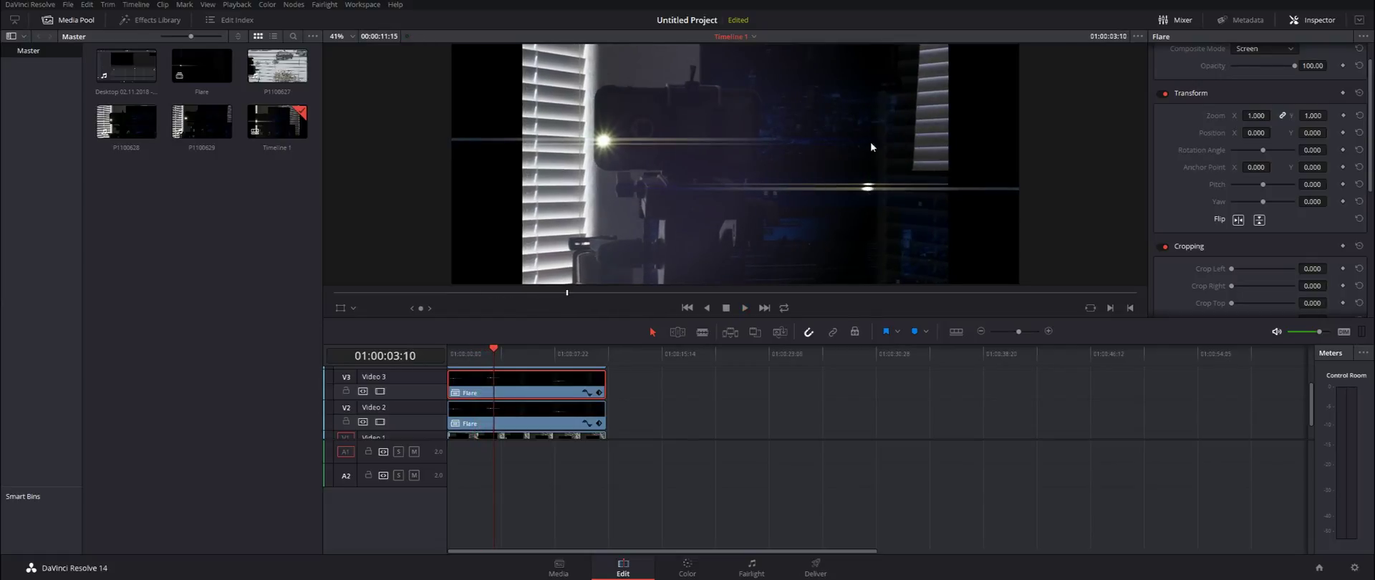
pyautogui.click(713, 564)
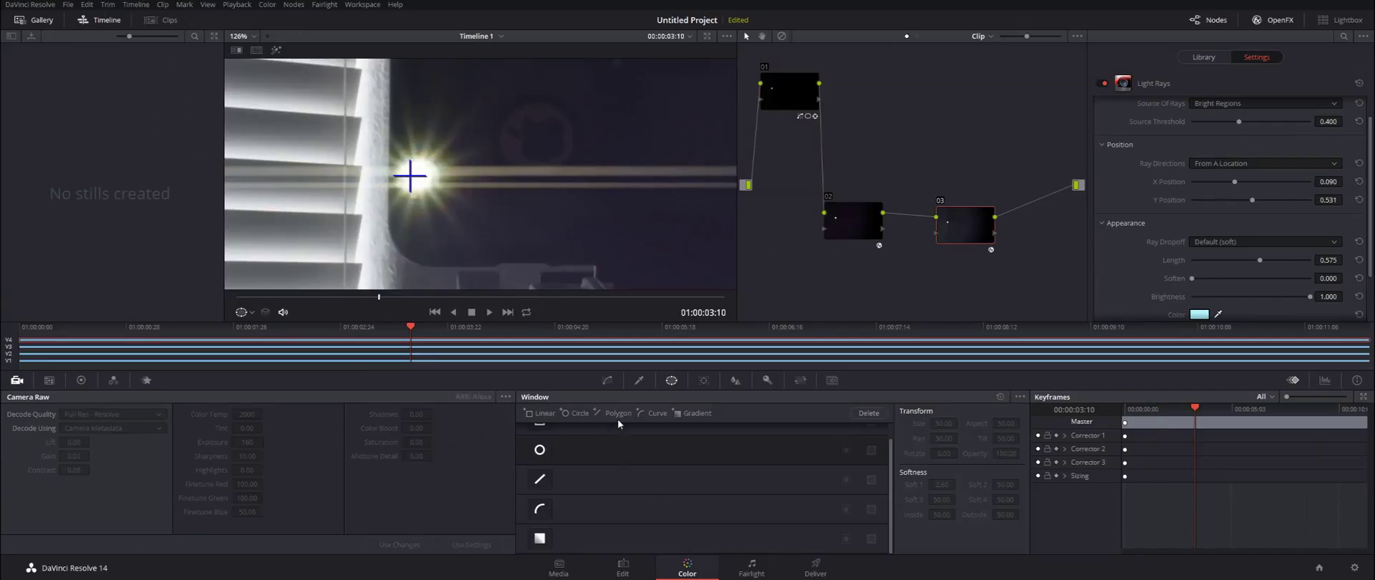
# Step: Build an S-shaped contrast curve by pulling shadows down and lifting highlights
pyautogui.click(607, 381)
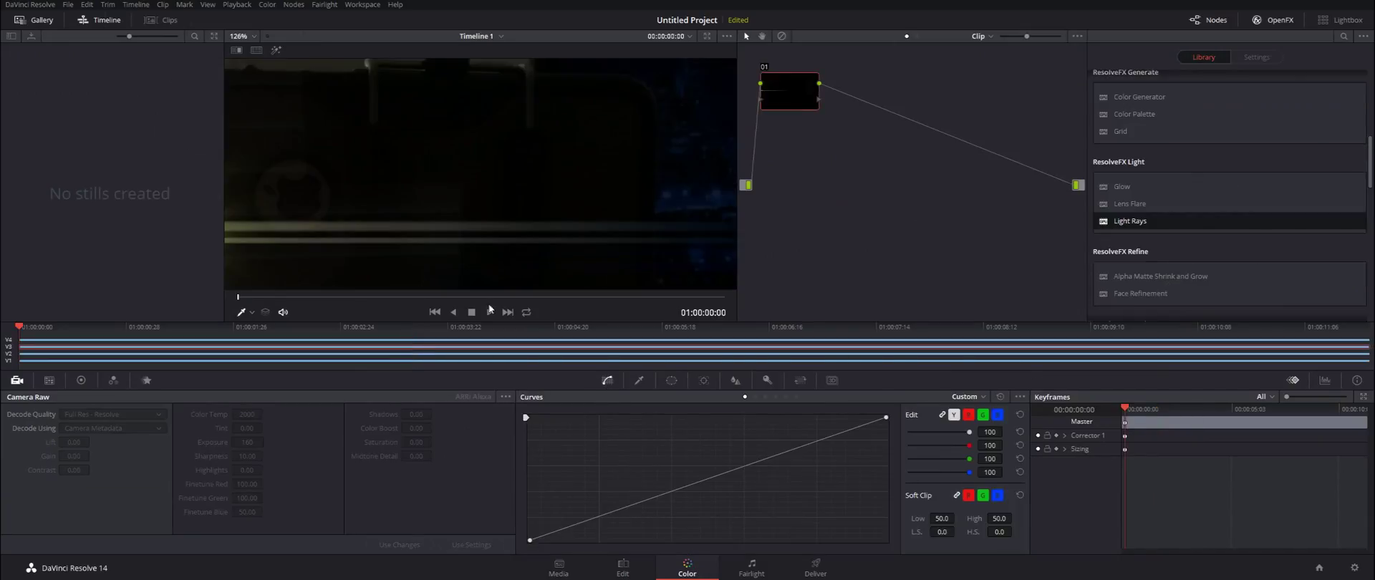
pyautogui.scroll(-5, 577, 239)
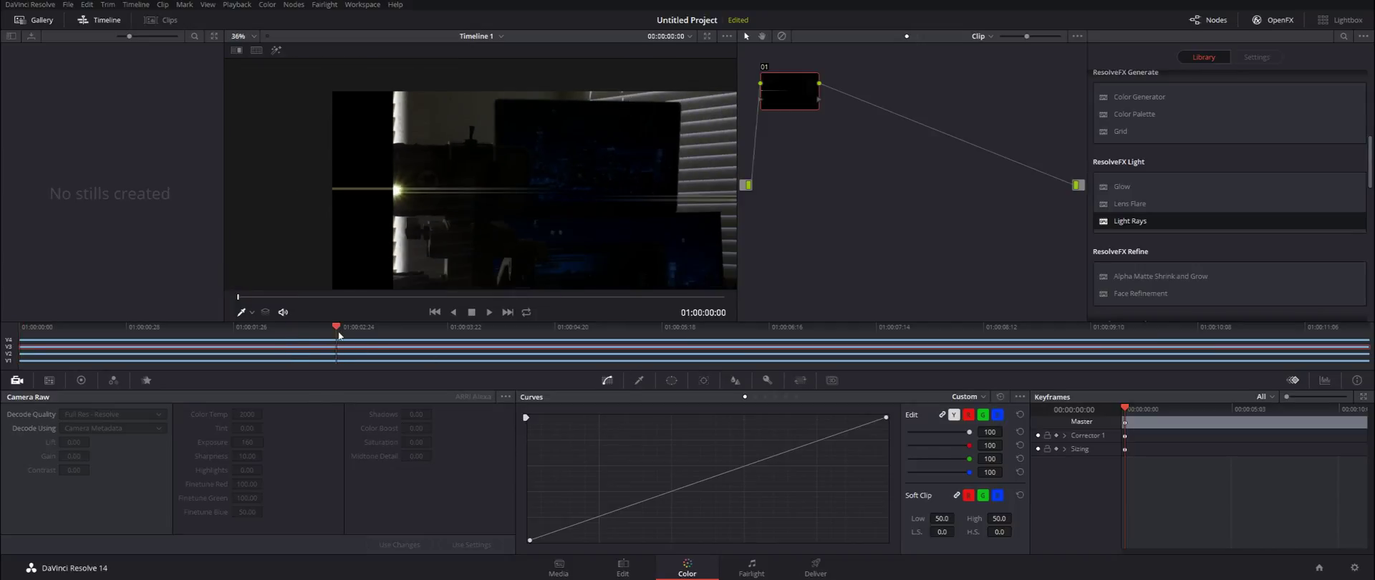
pyautogui.moveTo(340, 336); pyautogui.dragTo(425, 337)
pyautogui.moveTo(677, 490); pyautogui.dragTo(682, 530)
pyautogui.moveTo(759, 501); pyautogui.dragTo(754, 472)
pyautogui.moveTo(682, 528); pyautogui.dragTo(673, 526)
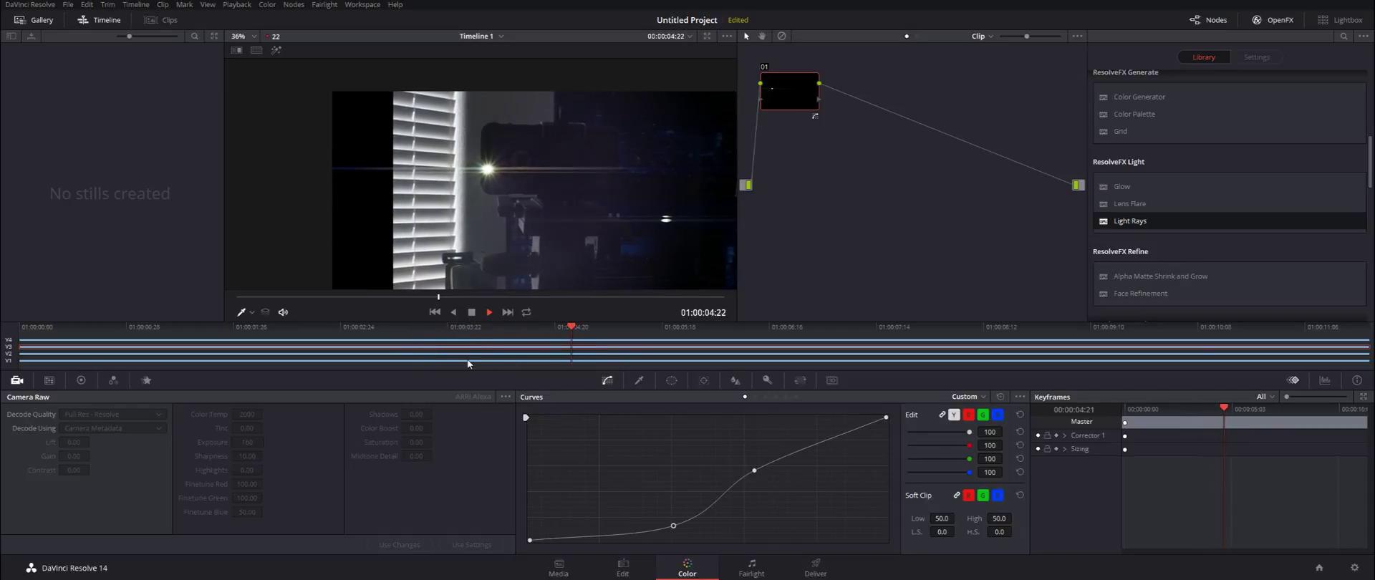
pyautogui.press('space')
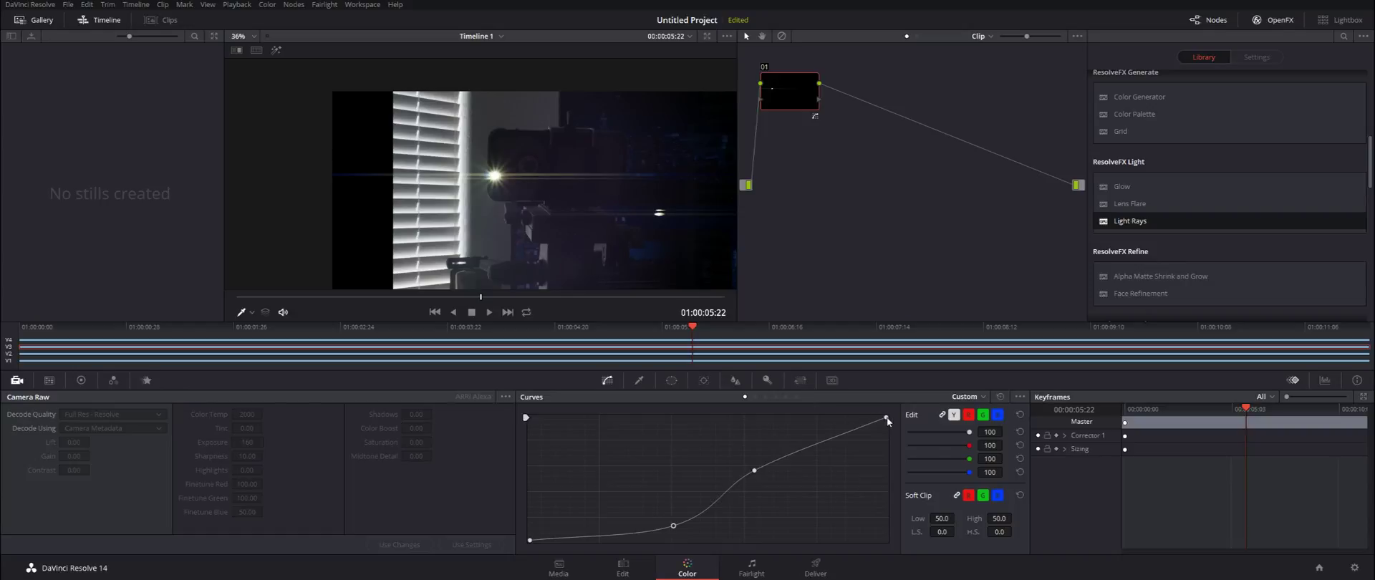
pyautogui.moveTo(887, 418)
pyautogui.mouseDown()
pyautogui.moveTo(892, 438)
pyautogui.moveTo(887, 418)
pyautogui.mouseUp()
# Step: Show the RGB parade, reset the high soft clip, and set Blur Radius to 0.75
pyautogui.click(1324, 381)
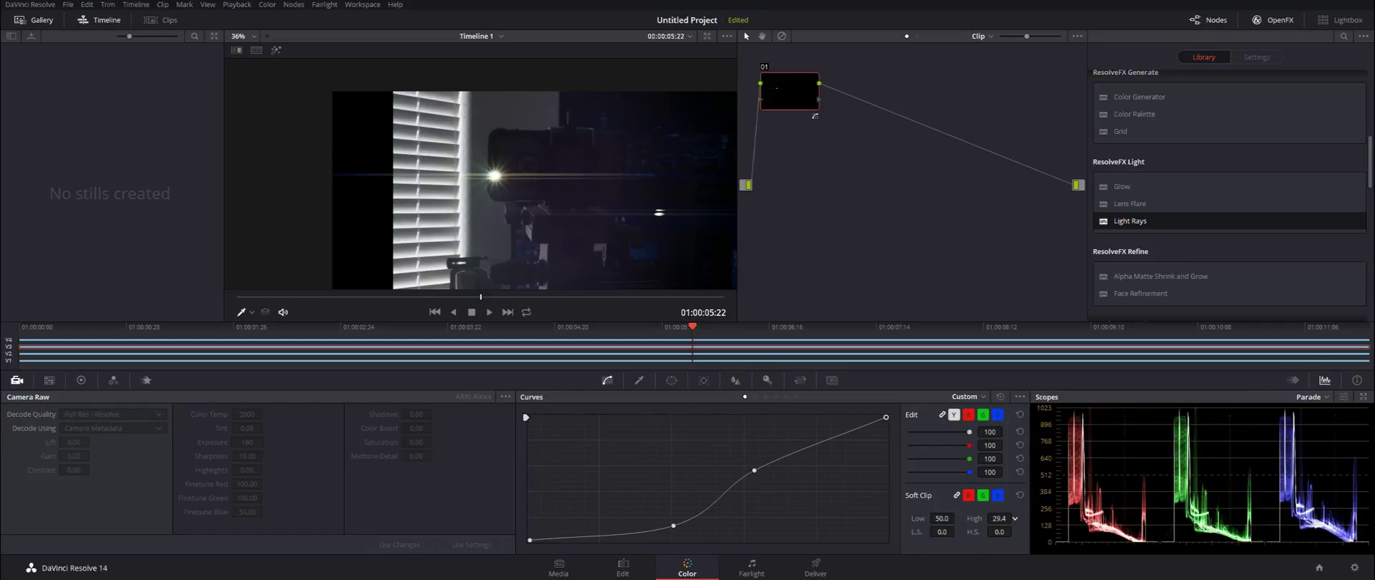
pyautogui.doubleClick(999, 518)
pyautogui.click(734, 380)
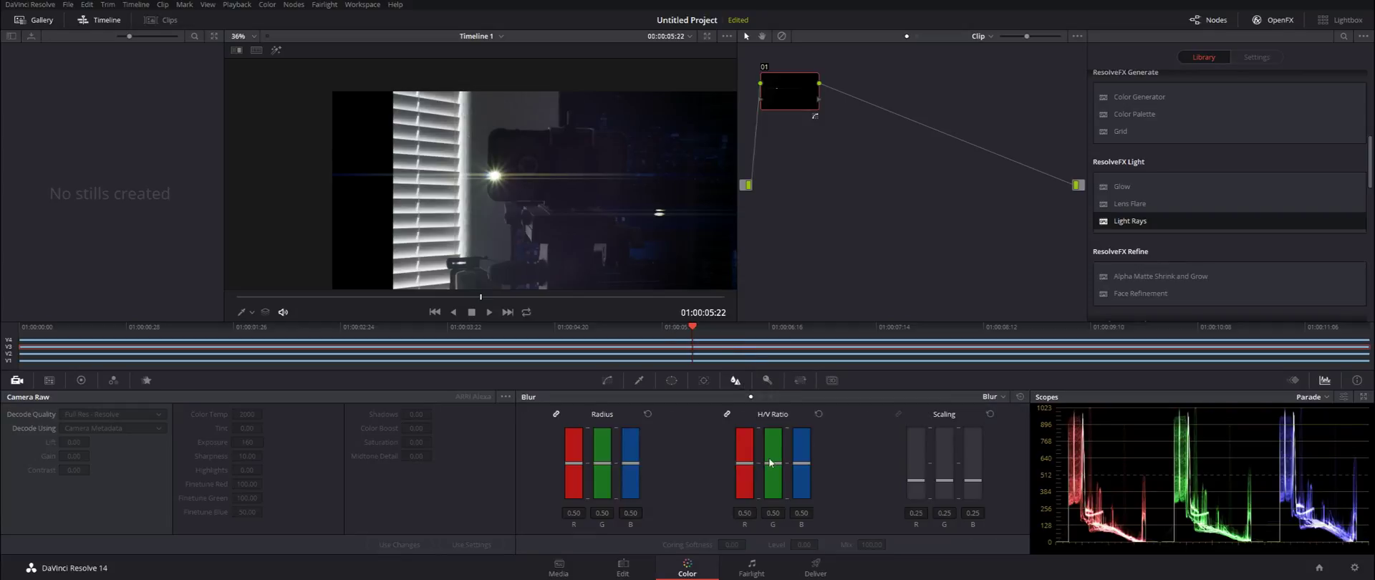
pyautogui.moveTo(630, 463); pyautogui.dragTo(633, 446)
pyautogui.click(623, 568)
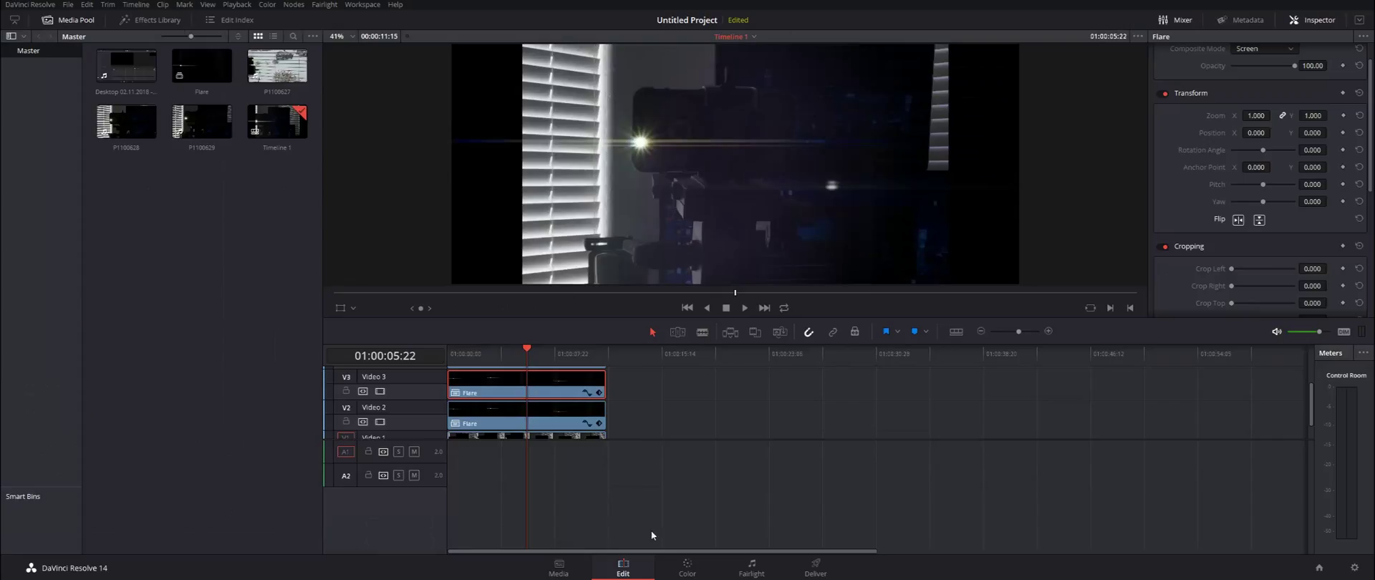
# Step: Play the final composite in full screen, replaying a section, then pause and exit full screen
pyautogui.click(477, 350)
pyautogui.press('space')
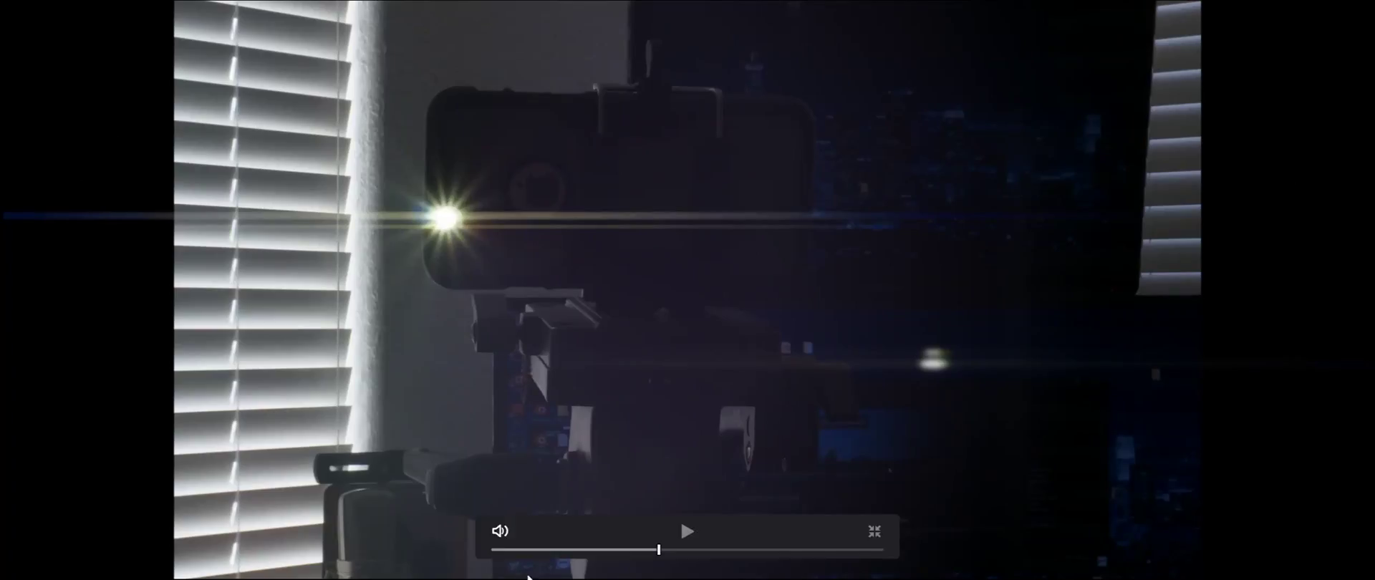
pyautogui.click(546, 550)
pyautogui.press('space')
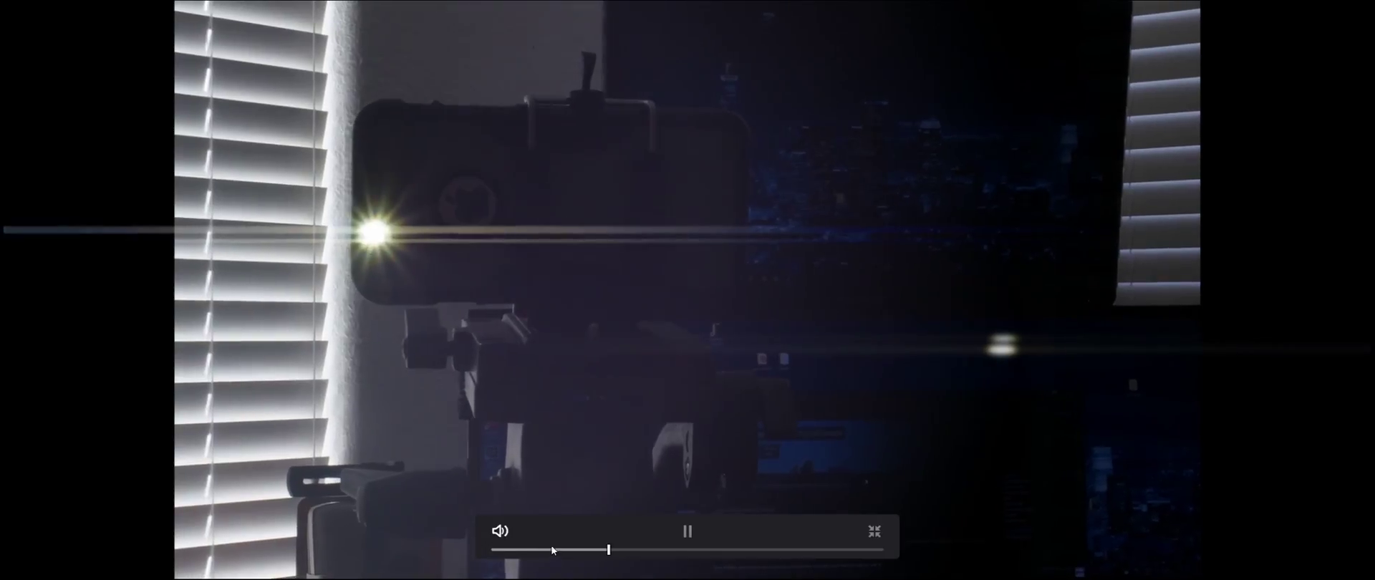
pyautogui.moveTo(537, 549); pyautogui.dragTo(499, 549)
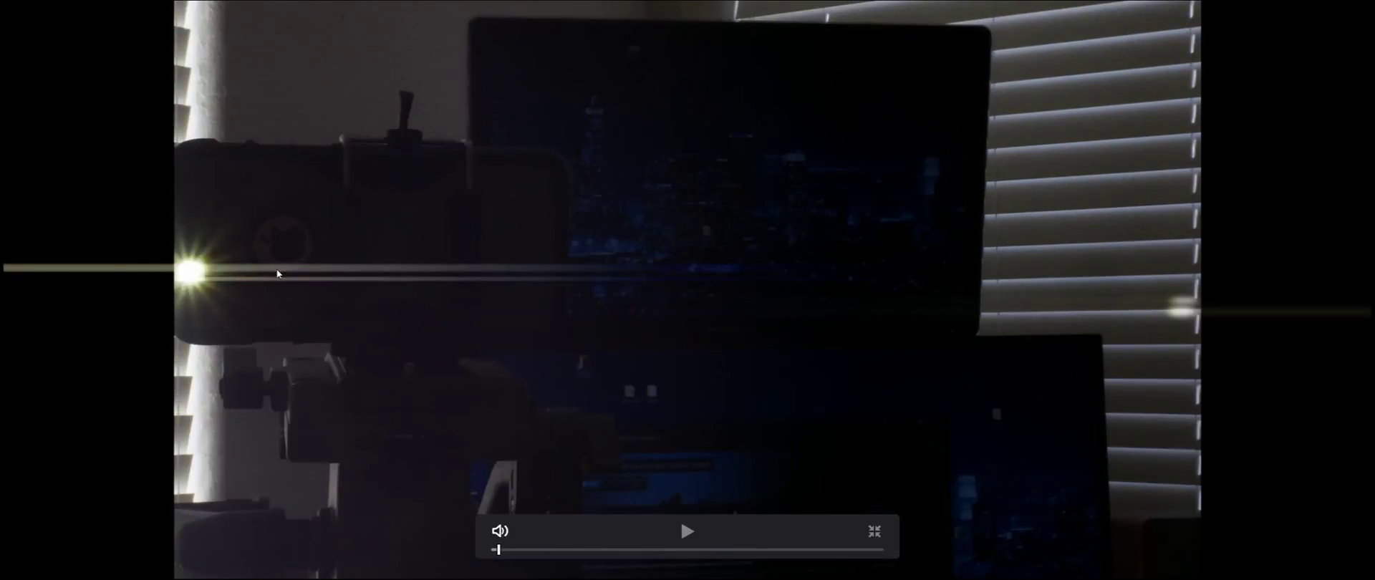
pyautogui.click(503, 475)
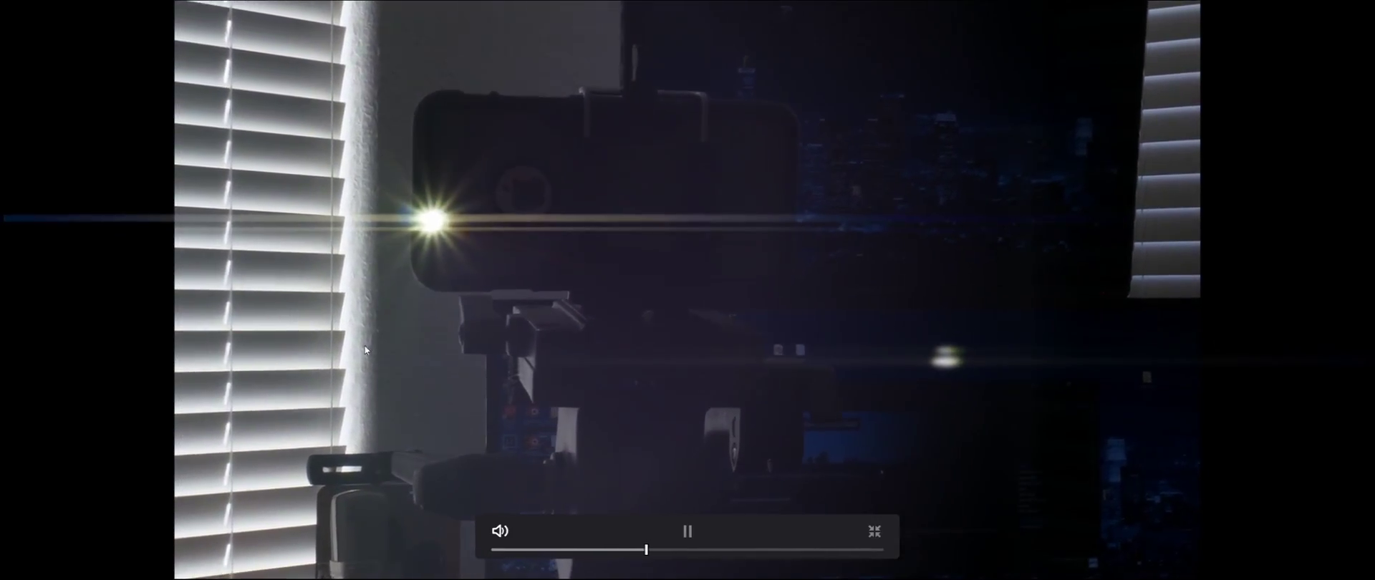
pyautogui.click(687, 531)
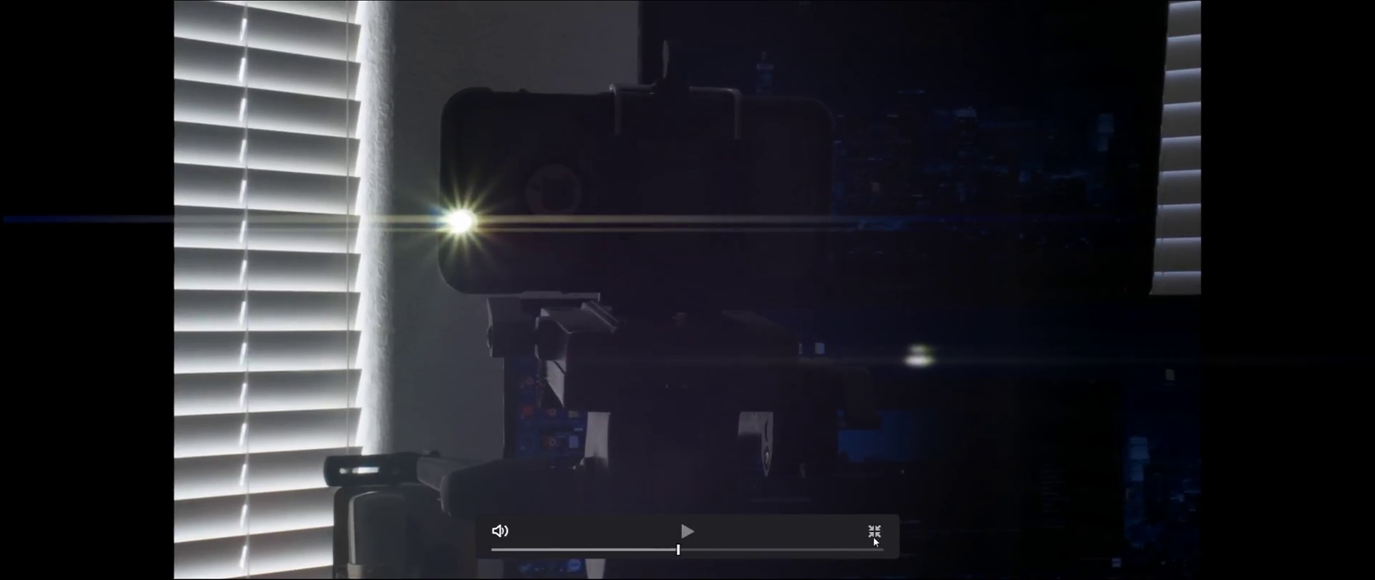
pyautogui.click(874, 534)
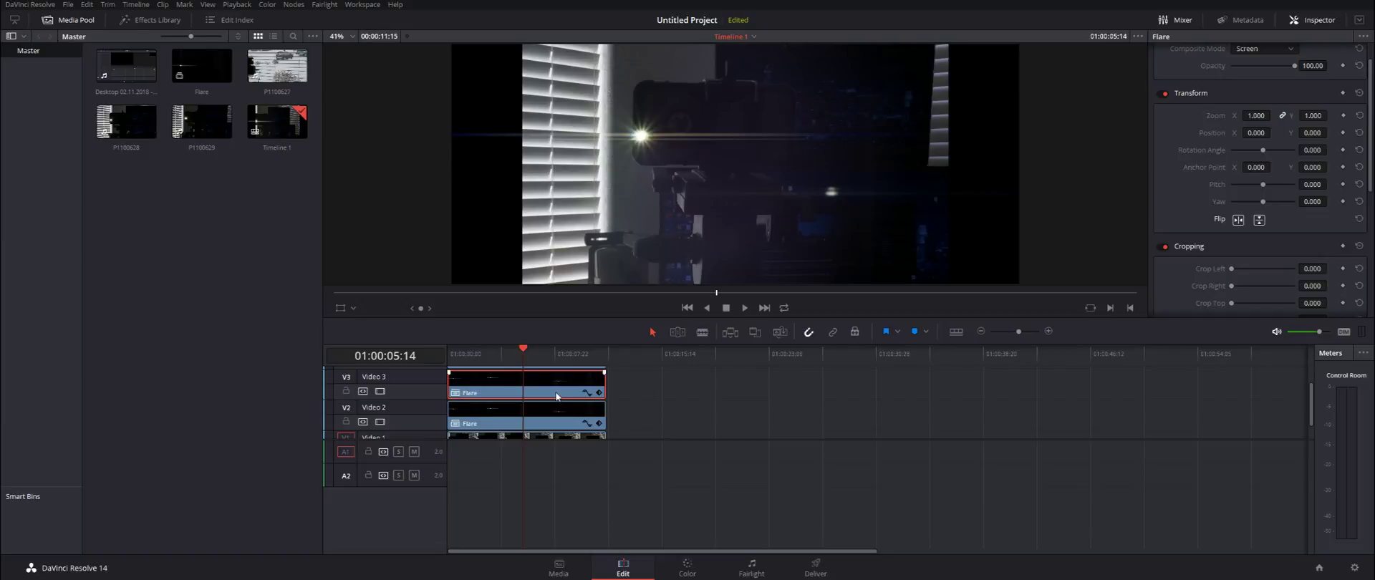
# Step: Reset the Zoom of the Flare copies and stacked clips to 1.000 in the Inspector
pyautogui.scroll(-2, 600, 402)
pyautogui.click(583, 407)
pyautogui.scroll(1, 1192, 215)
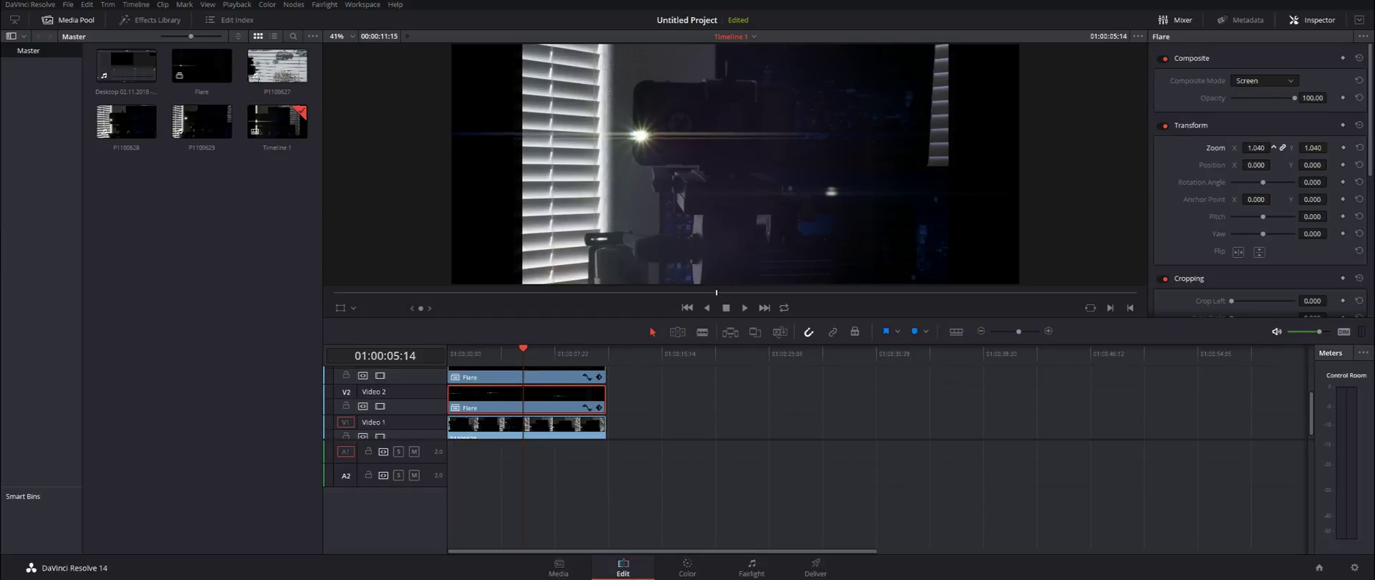
pyautogui.moveTo(1261, 148); pyautogui.dragTo(1175, 218)
pyautogui.scroll(1, 645, 397)
pyautogui.moveTo(645, 396); pyautogui.dragTo(573, 348)
pyautogui.moveTo(1257, 146)
pyautogui.mouseDown()
pyautogui.moveTo(1293, 147)
pyautogui.moveTo(1264, 146)
pyautogui.mouseUp()
pyautogui.click(1359, 148)
pyautogui.click(693, 390)
# Step: Select the P1100629 clip on V4, toggle the track's visibility, and start a New Compound Clip
pyautogui.click(462, 378)
pyautogui.click(380, 388)
pyautogui.click(381, 388)
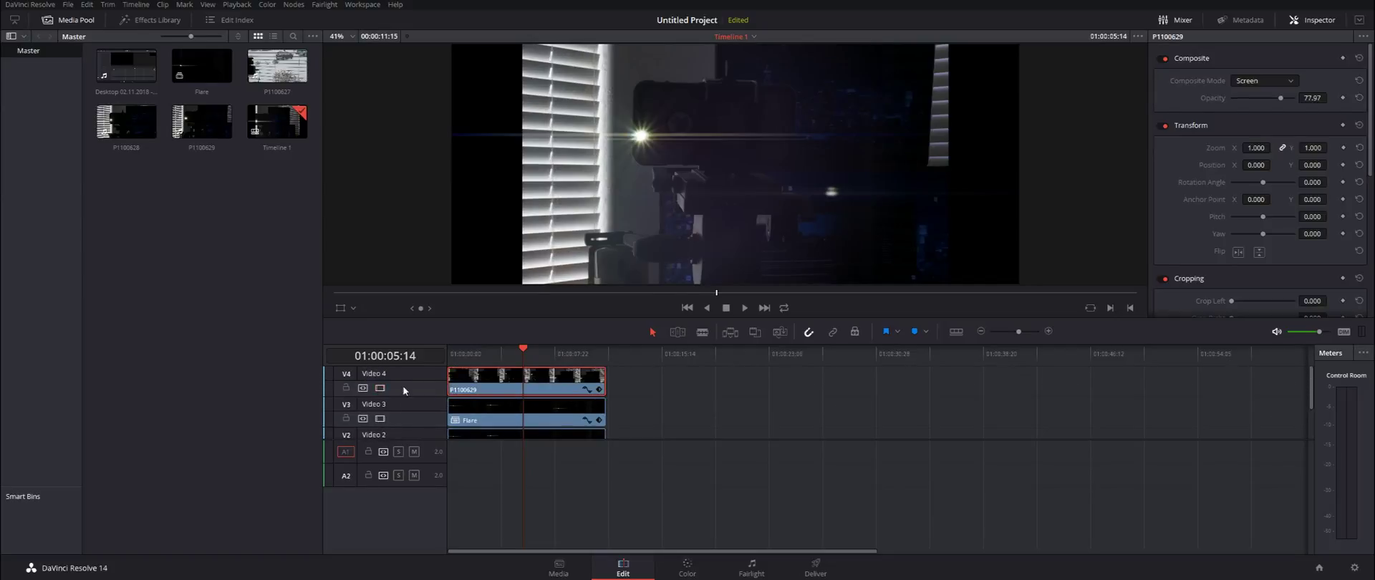
pyautogui.rightClick(492, 385)
pyautogui.click(537, 8)
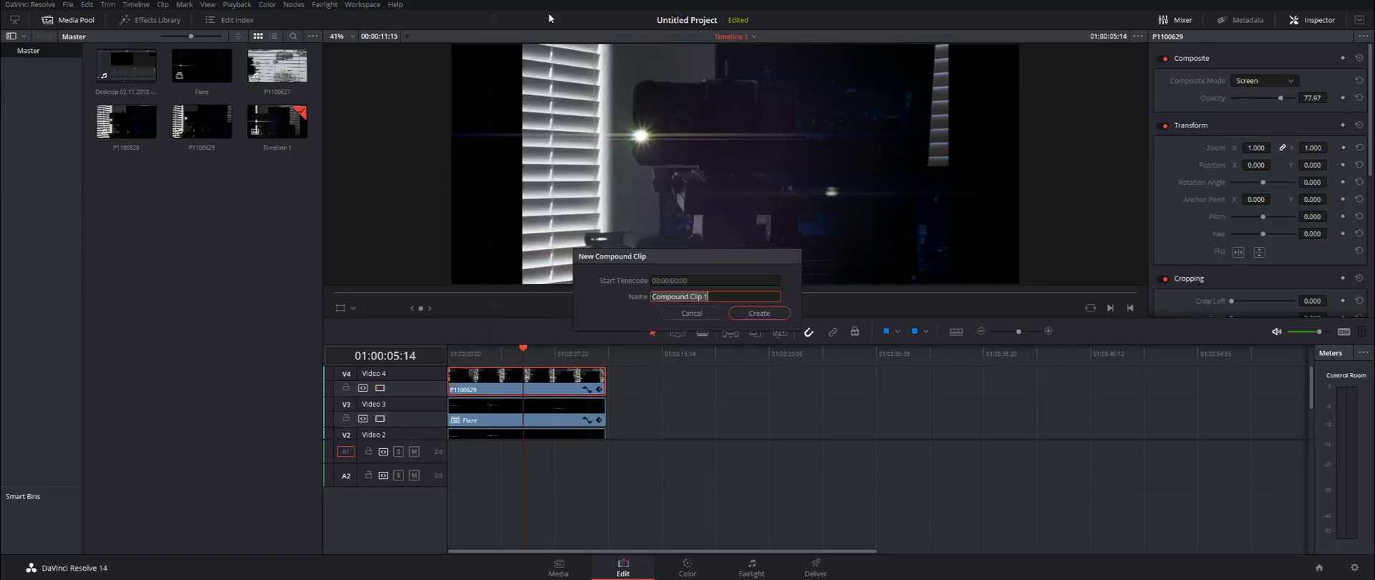
# Step: Create Compound Clip 1 and set its composite mode to Screen
pyautogui.click(744, 316)
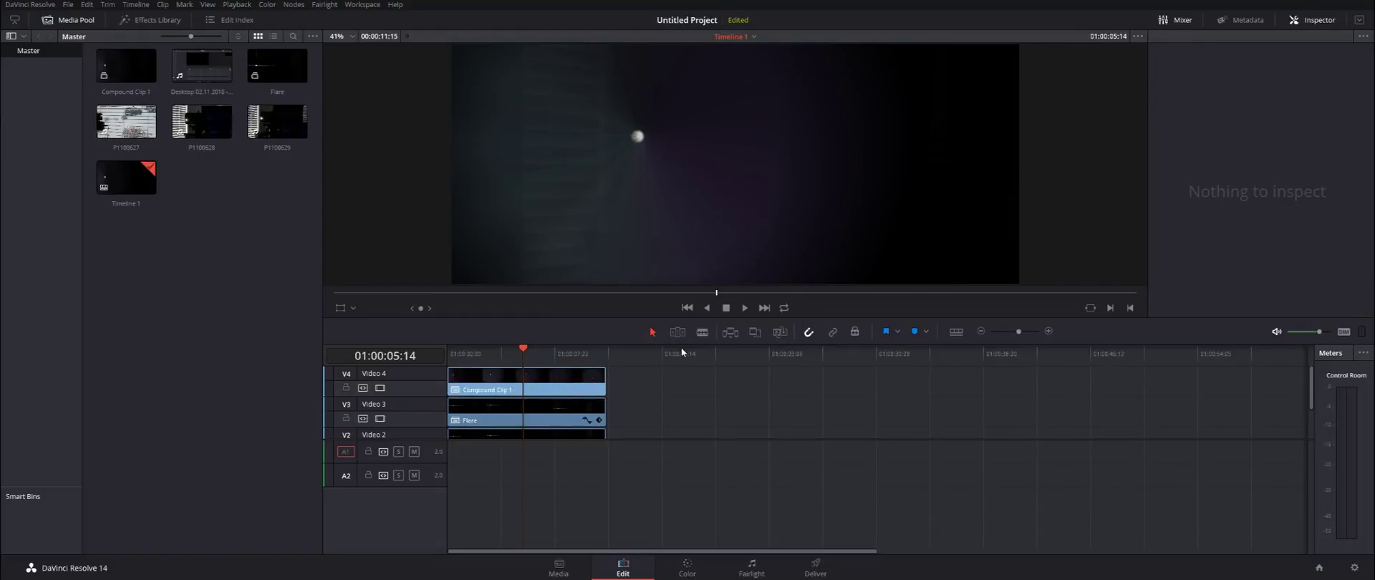
pyautogui.click(1264, 81)
pyautogui.scroll(-6, 1246, 179)
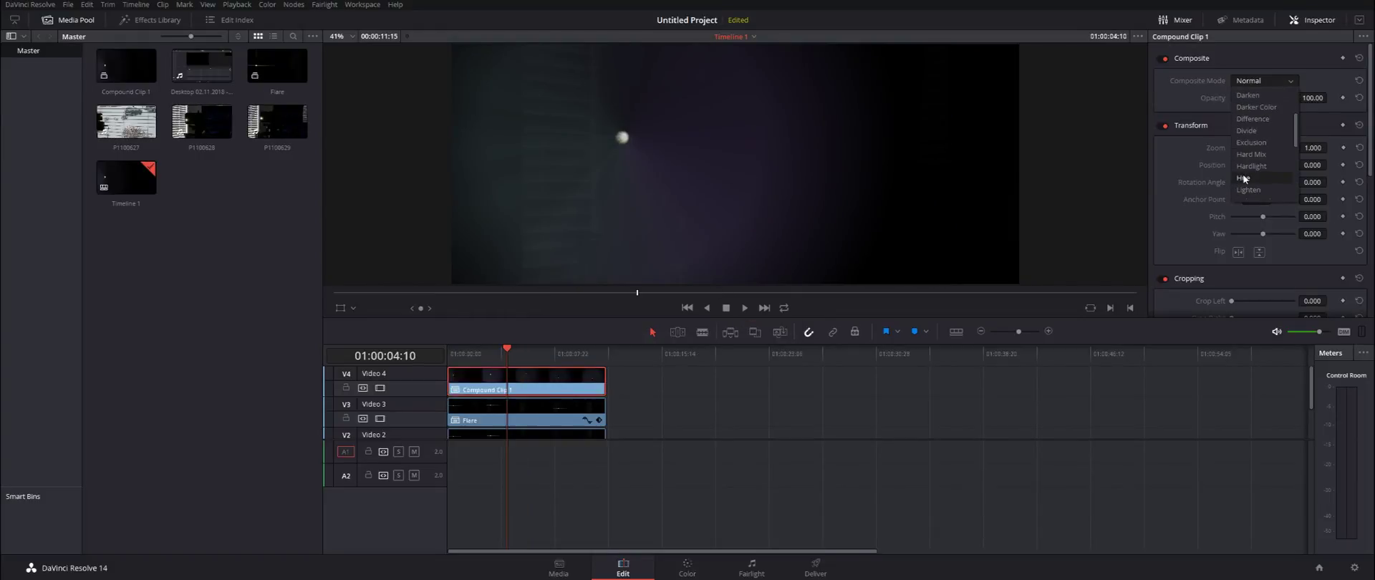
pyautogui.click(1247, 154)
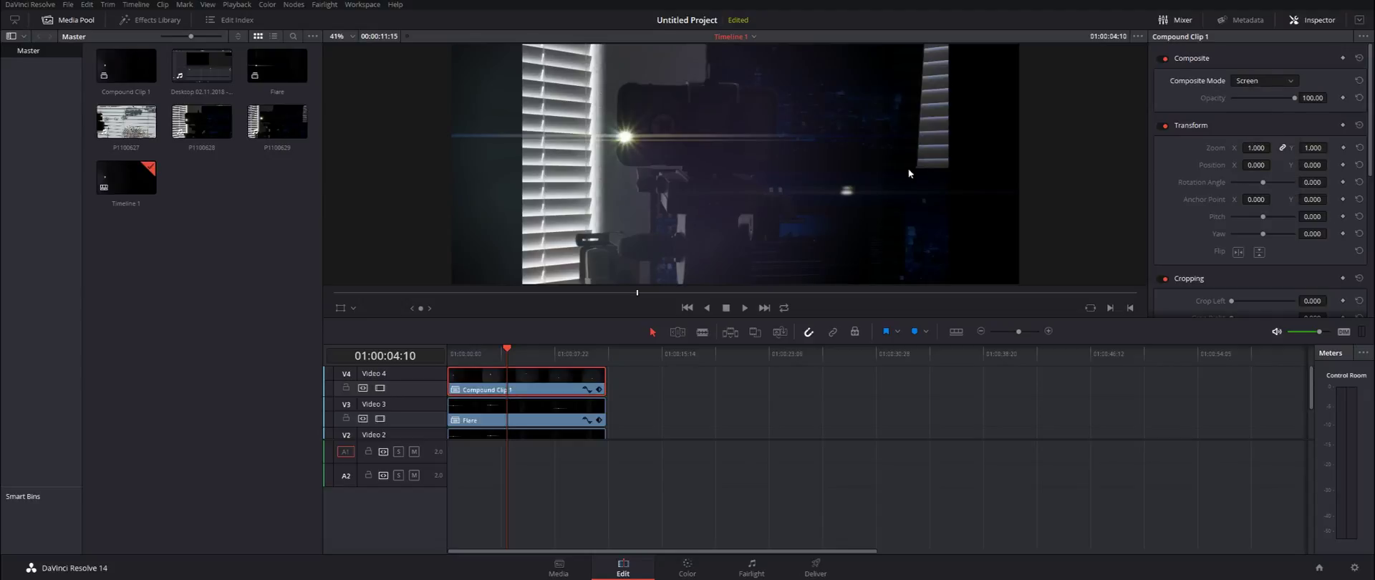
# Step: Select all three stacked clips, scale their Zoom up to 1.330, and play the composite
pyautogui.scroll(-1, 538, 422)
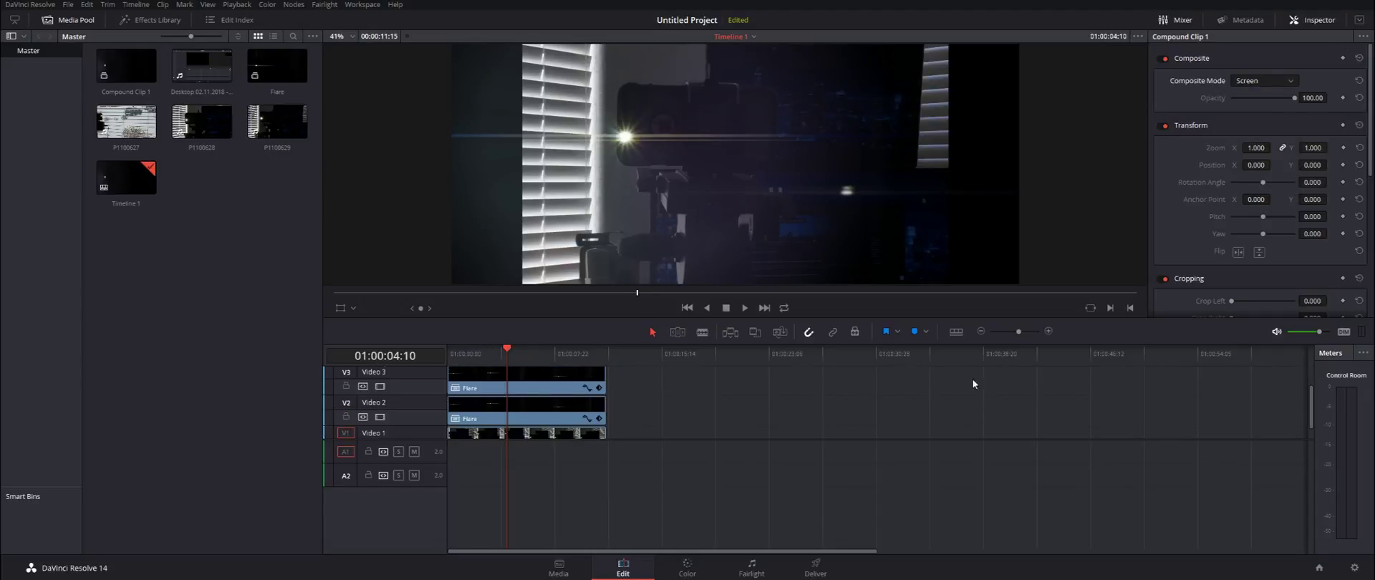
pyautogui.moveTo(636, 391); pyautogui.dragTo(599, 421)
pyautogui.scroll(1, 732, 372)
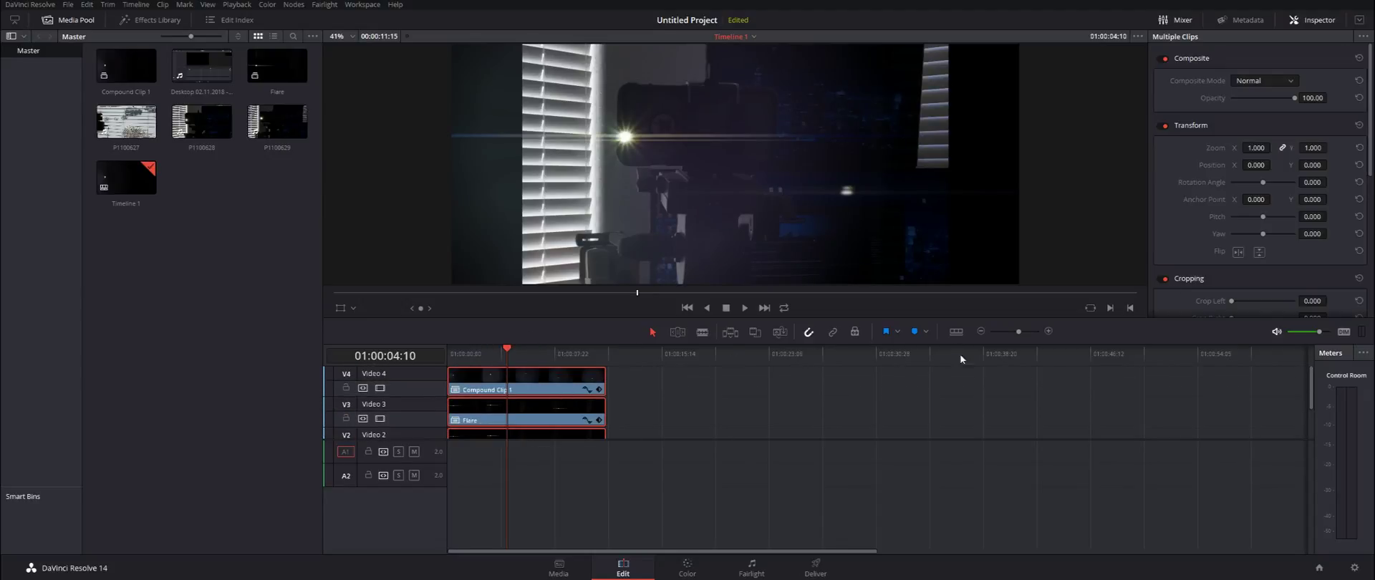
pyautogui.moveTo(1255, 147); pyautogui.dragTo(1277, 147)
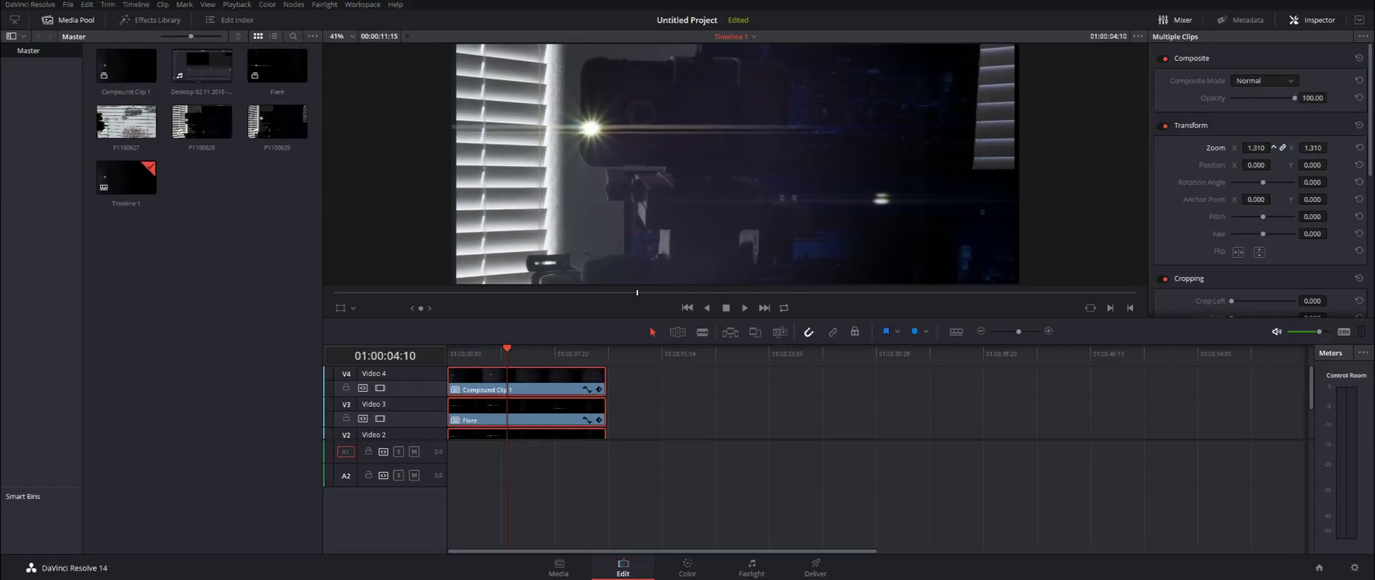
pyautogui.press('space')
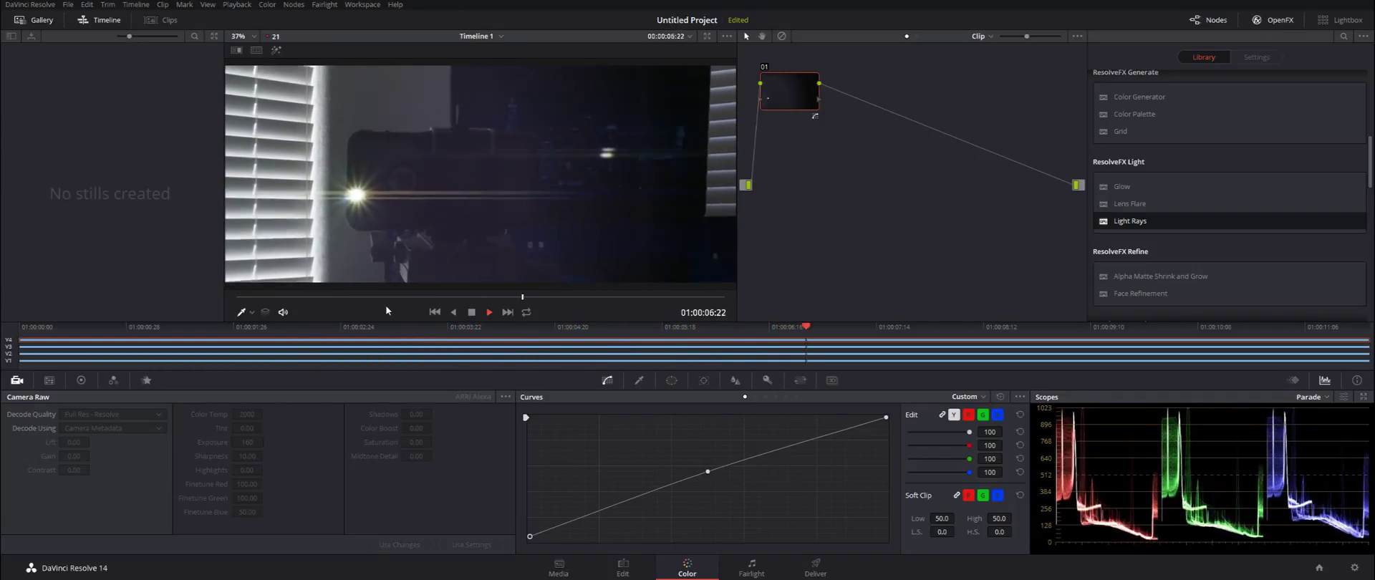
# Step: Replay the shot from an earlier point, then pick footage clip P1100629 and return to color grading
pyautogui.press('space')
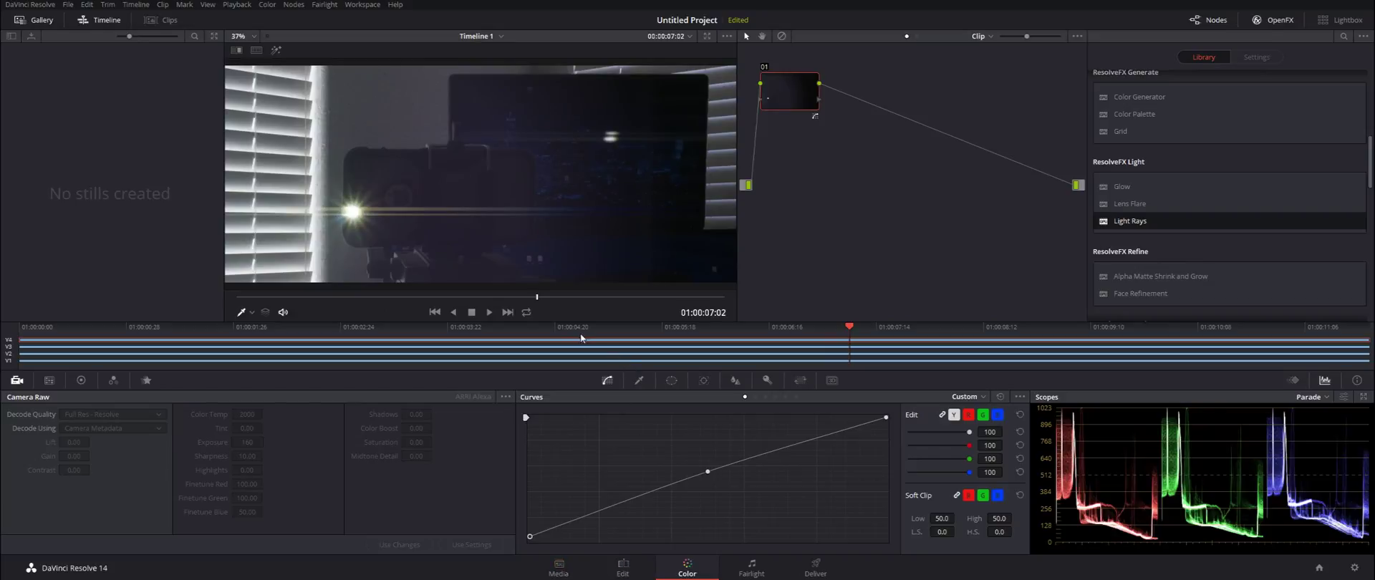
pyautogui.click(335, 326)
pyautogui.press('space')
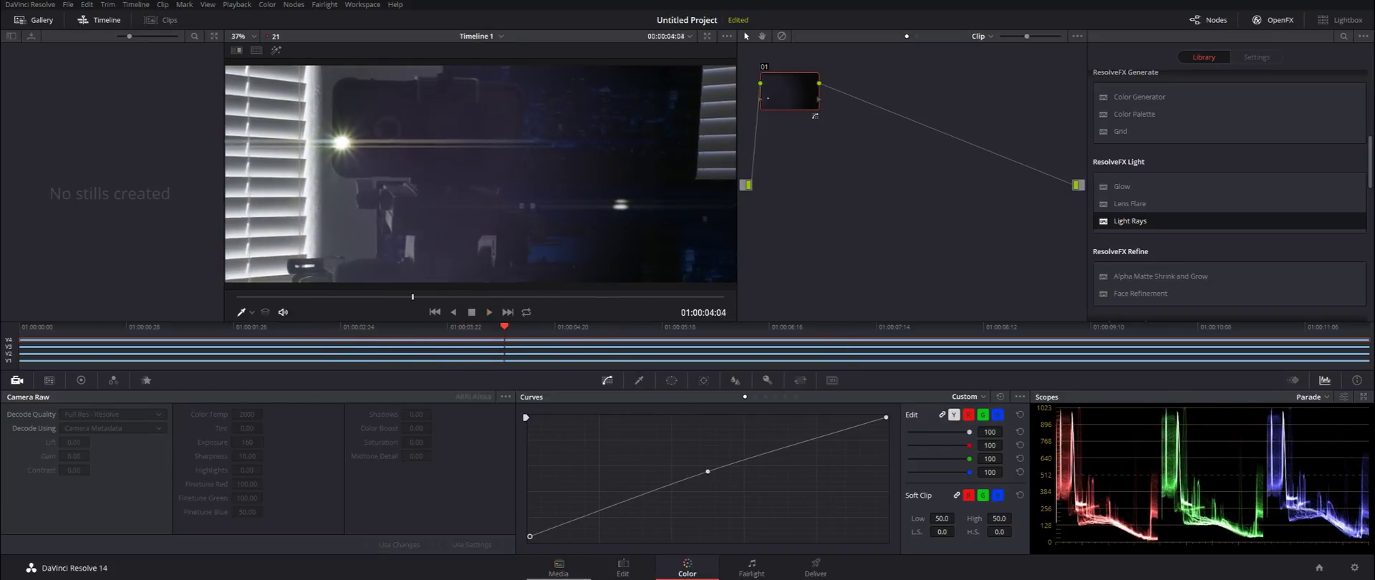
pyautogui.click(618, 572)
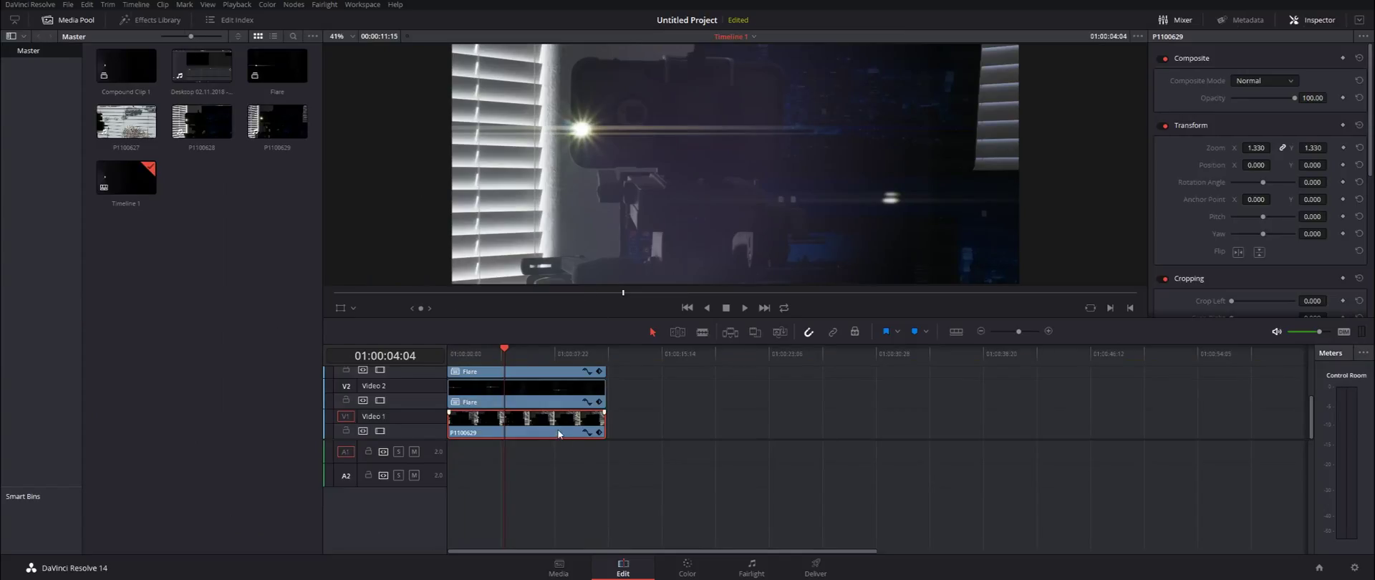
pyautogui.hotkey('shift', '6')
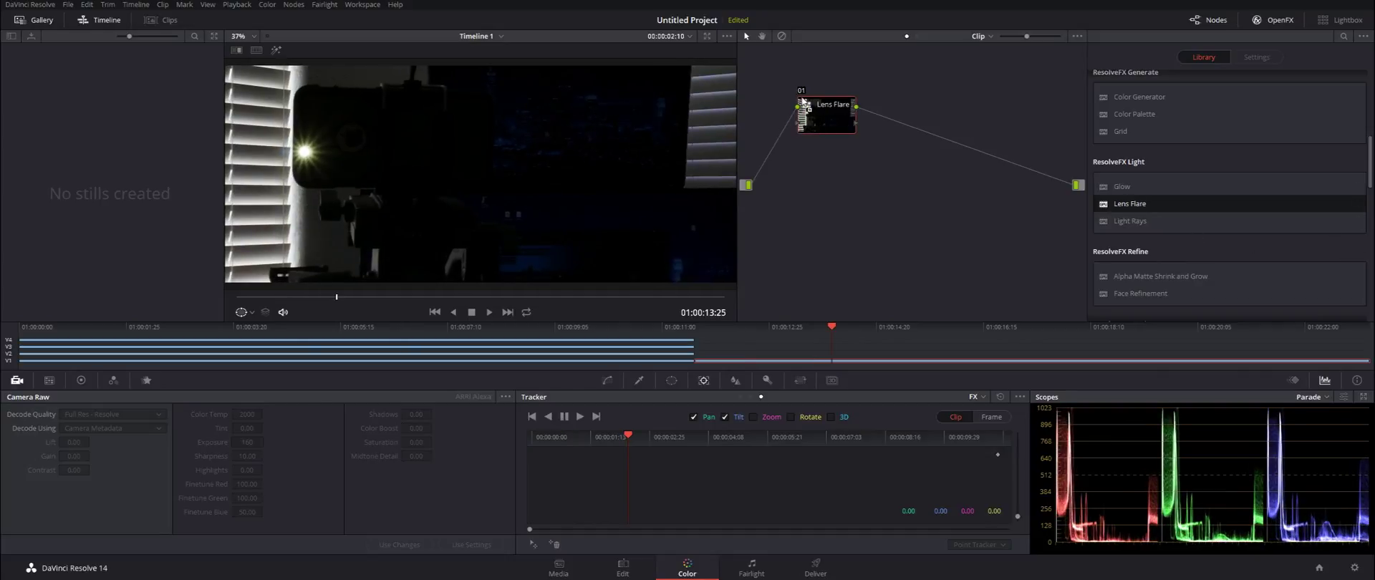
# Step: Apply Lens Flare to node 01, place its source on the light, and reverse-track it with the FX tracker
pyautogui.moveTo(802, 102); pyautogui.dragTo(803, 104)
pyautogui.moveTo(405, 126); pyautogui.dragTo(306, 158)
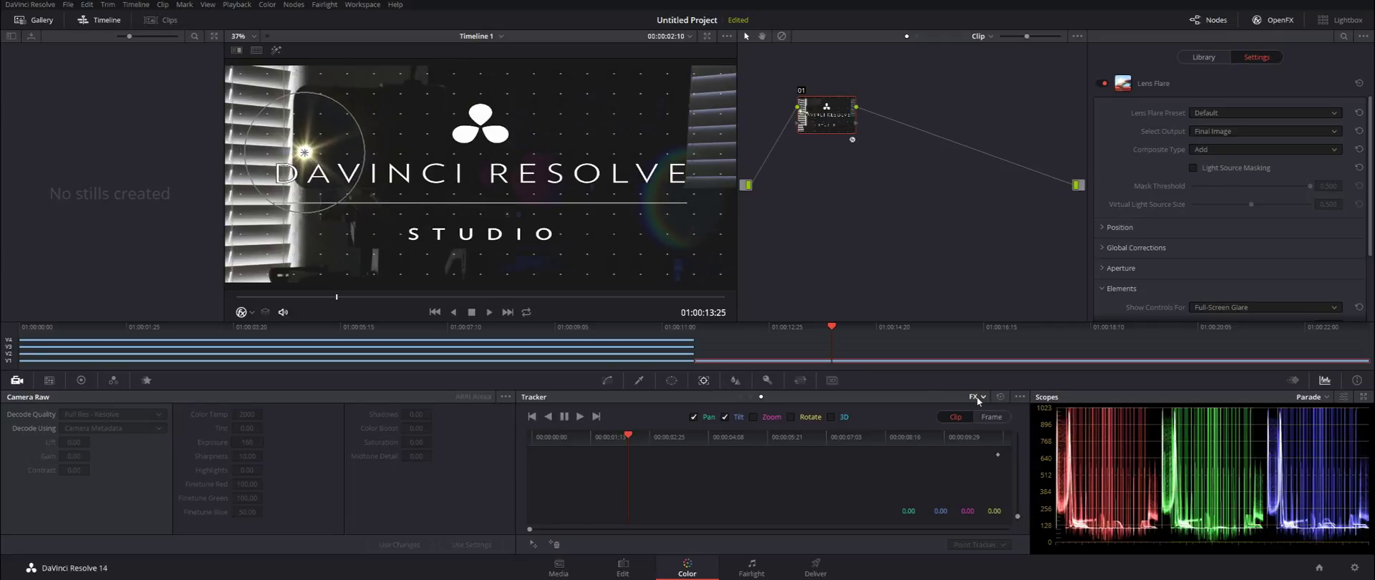
pyautogui.click(546, 545)
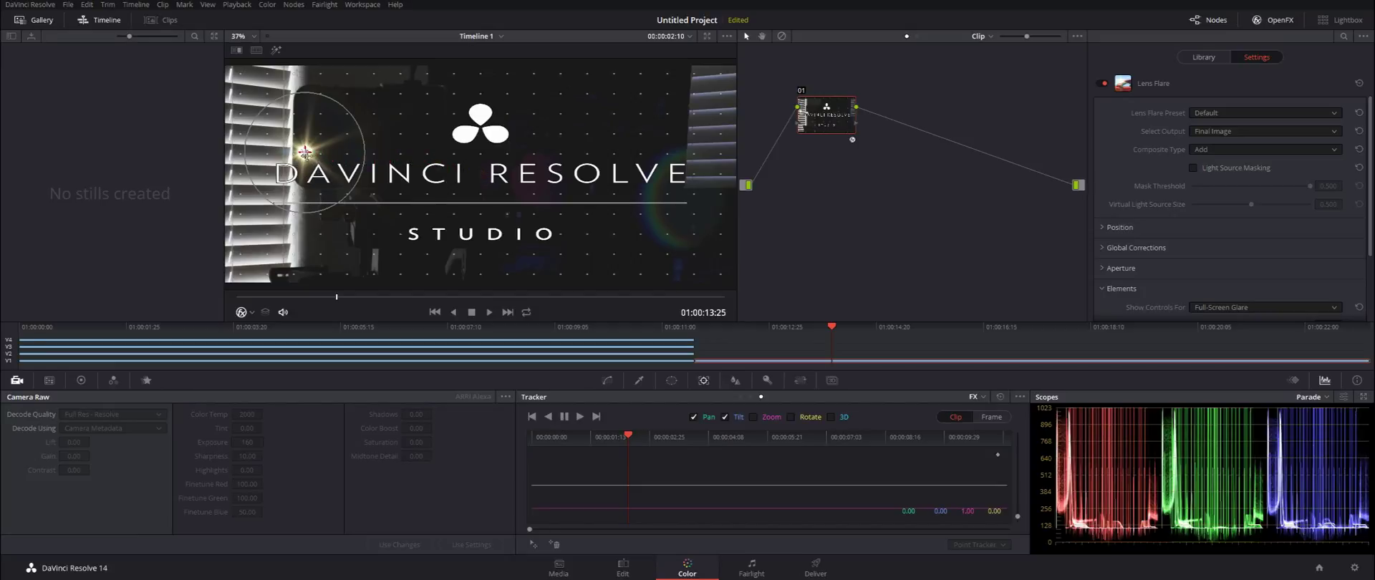
pyautogui.click(550, 417)
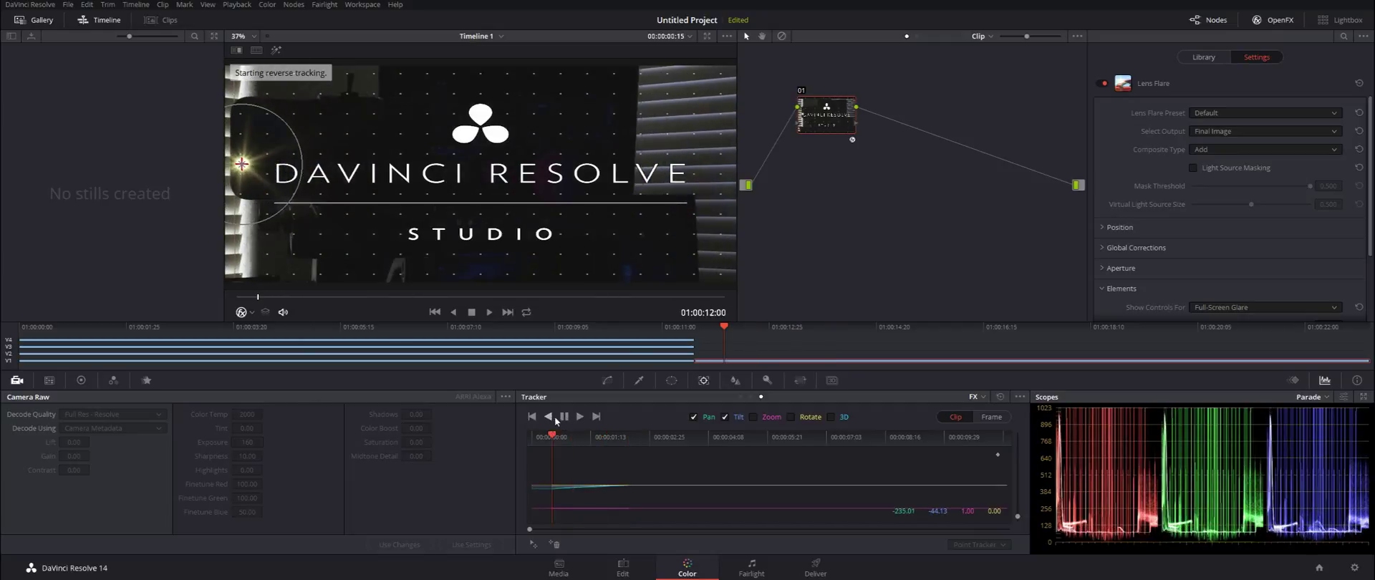
# Step: Track the Lens Flare forward from the starting frame to the end of the shot
pyautogui.click(587, 438)
pyautogui.click(580, 416)
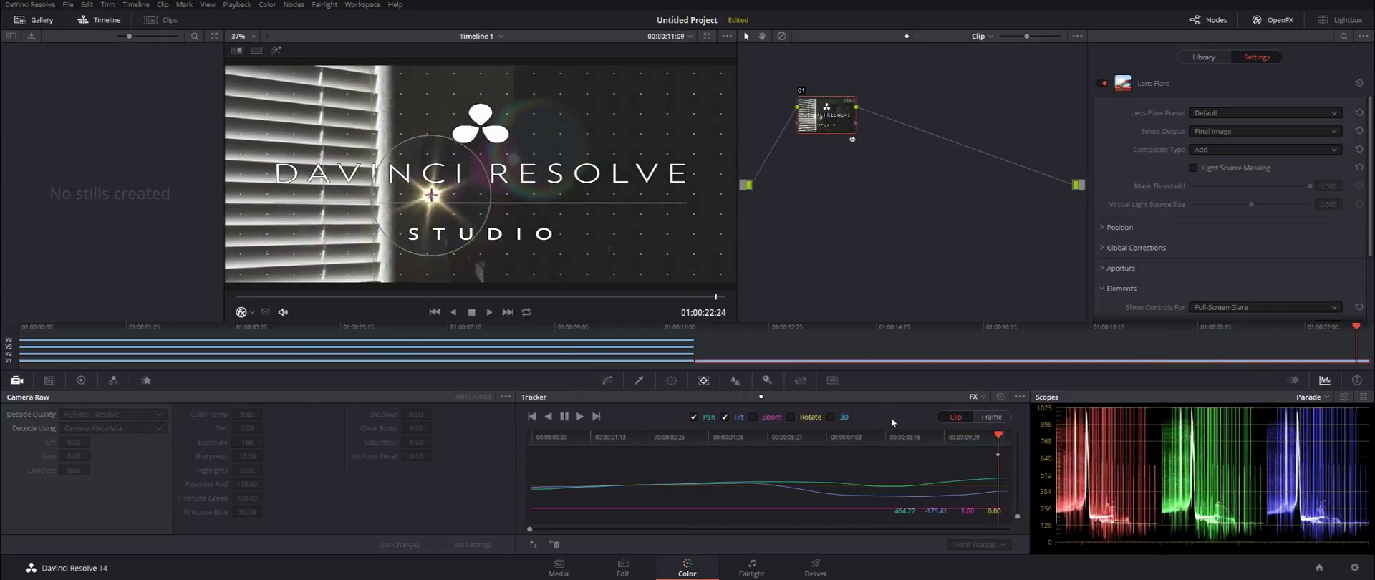
pyautogui.moveTo(832, 437); pyautogui.dragTo(723, 437)
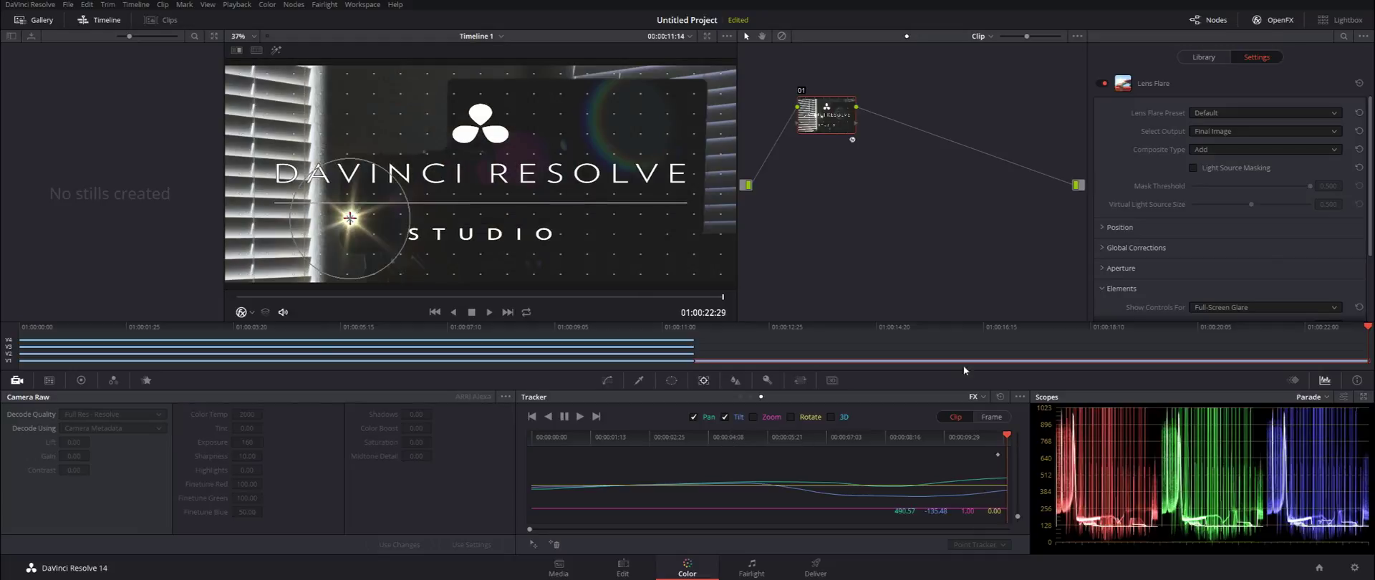
# Step: Apply the 1970s Sci-Fi Lens Flare preset and play back the tracked flare
pyautogui.click(1249, 115)
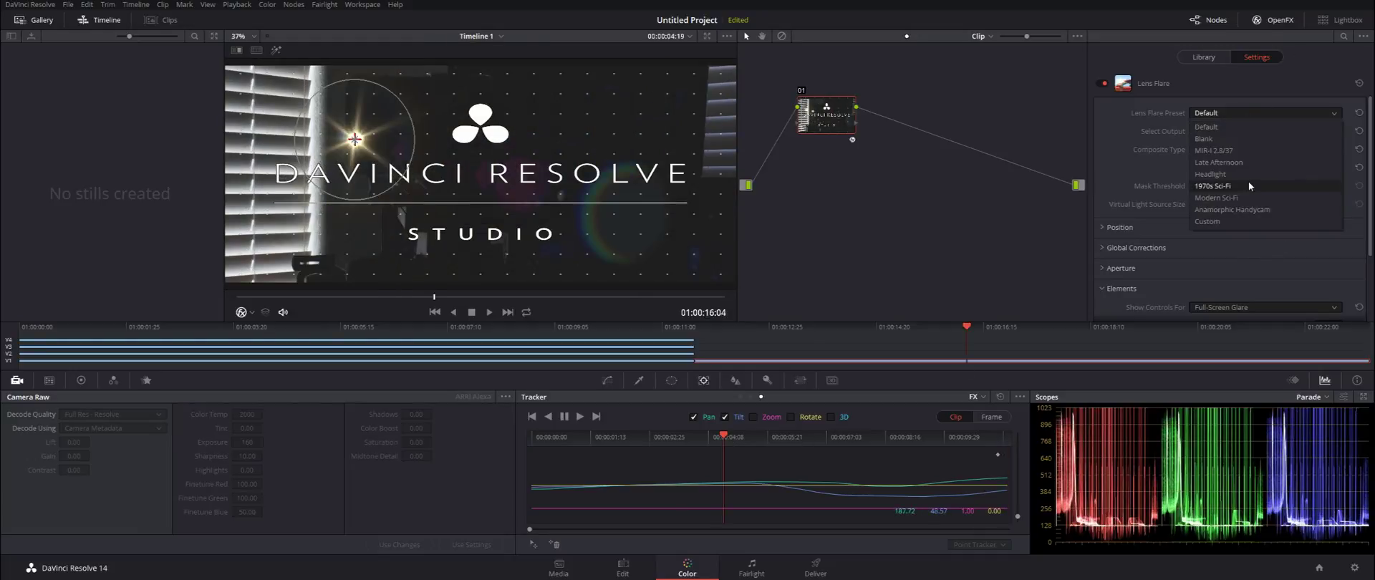
pyautogui.click(1248, 185)
pyautogui.press('space')
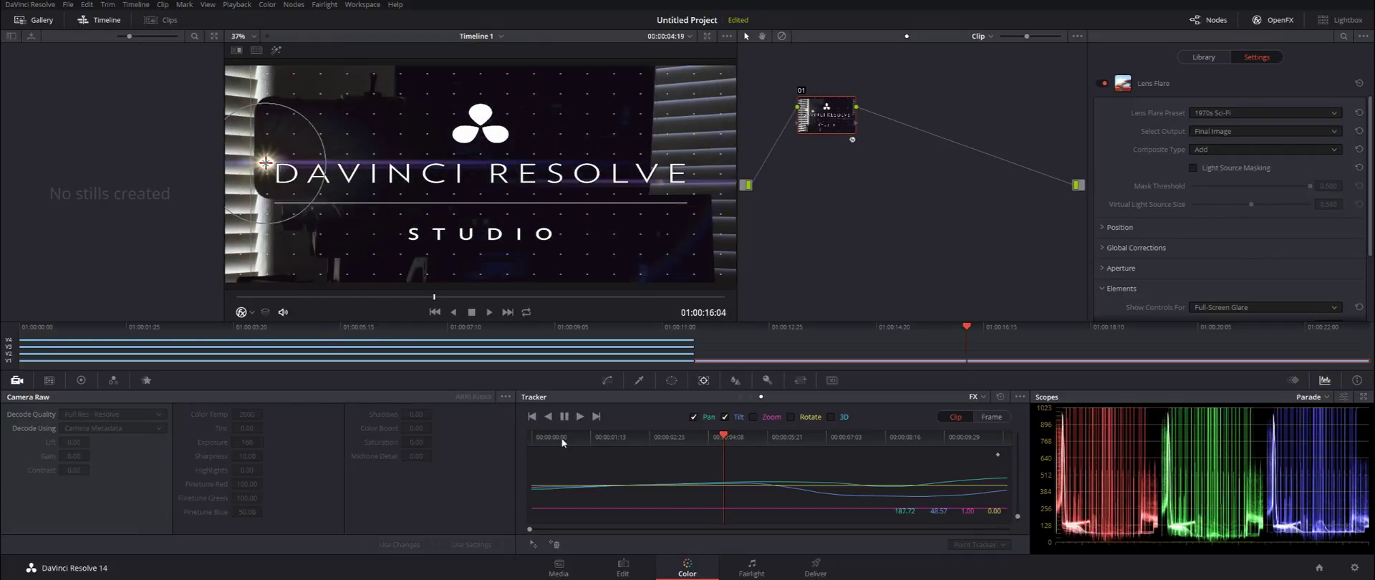